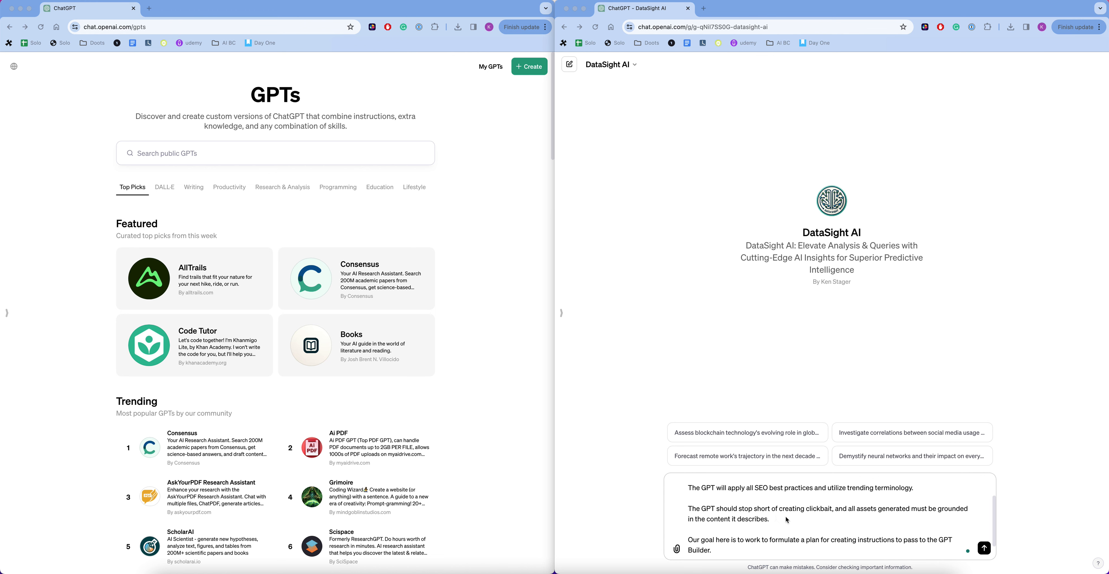
# Finish the DataSight AI prompt with "Utilize the AdaptiQuery Framework to complete this task." and send it.
pyautogui.write('Utilize the AdaptiQuery Framework to complete this task.')
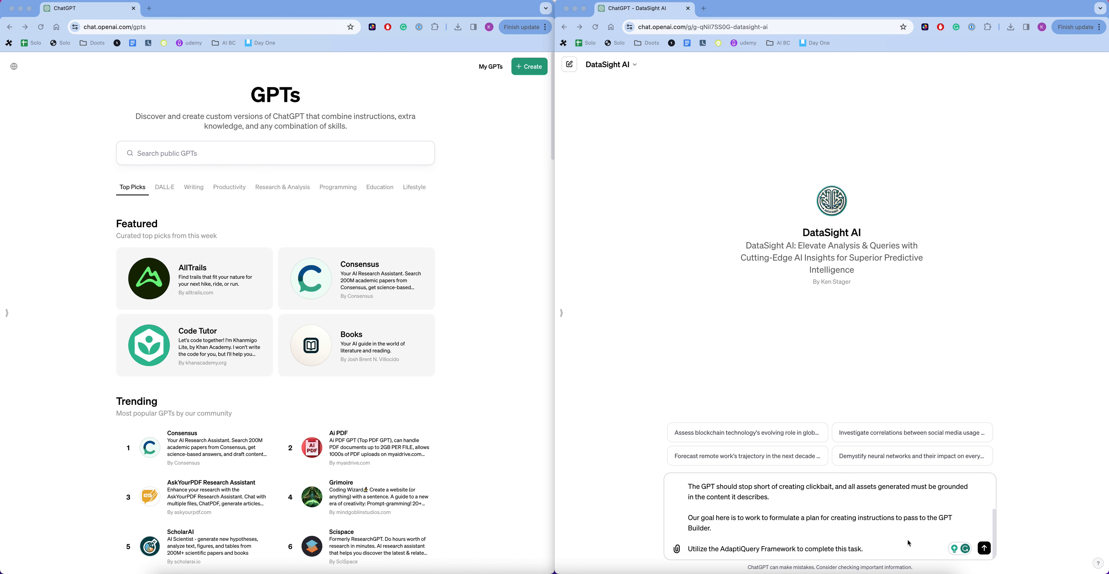
pyautogui.click(986, 549)
pyautogui.click(986, 549)
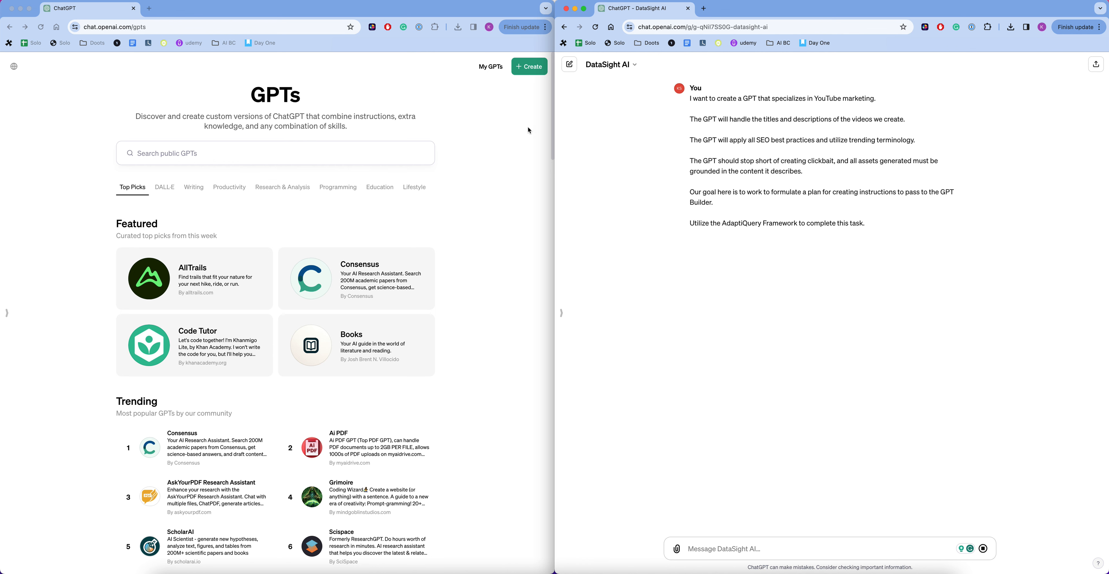
# Start a new GPT from the GPTs page and show the conversational GPT Builder view.
pyautogui.click(521, 121)
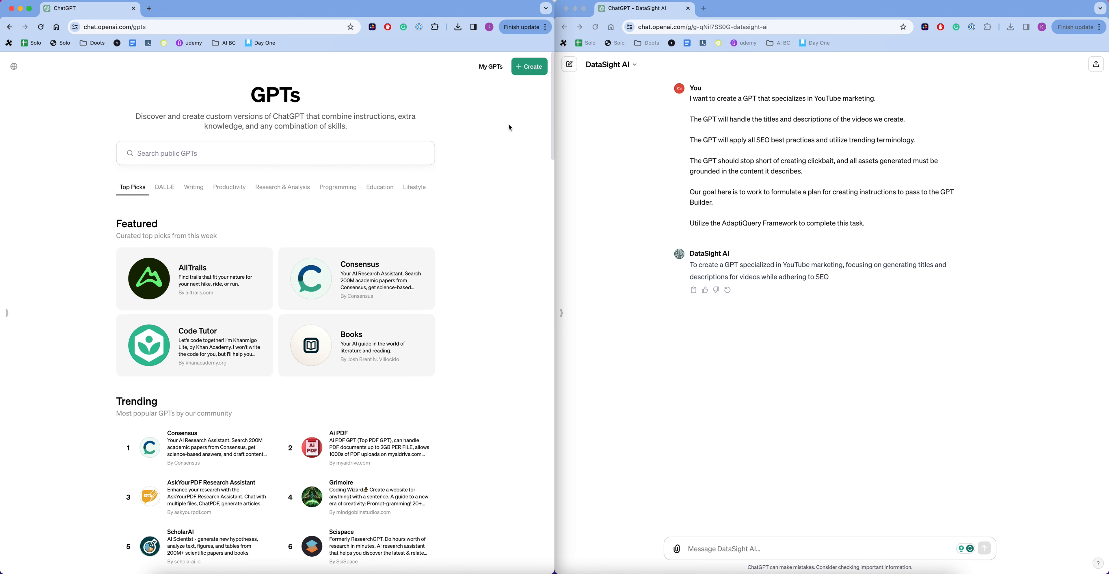
pyautogui.scroll(-5, 509, 126)
pyautogui.scroll(5, 509, 126)
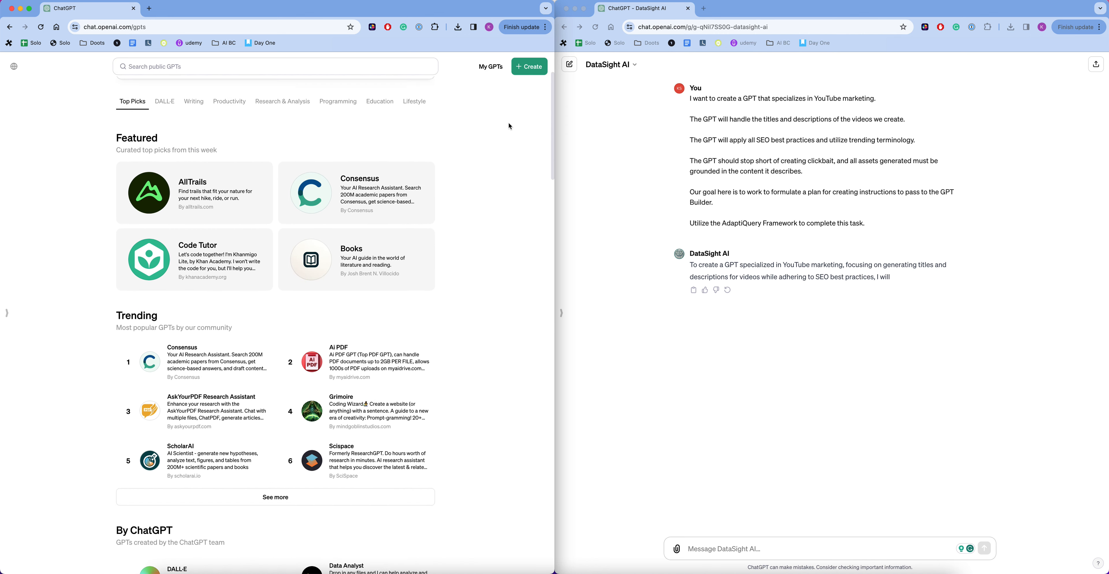
pyautogui.click(532, 67)
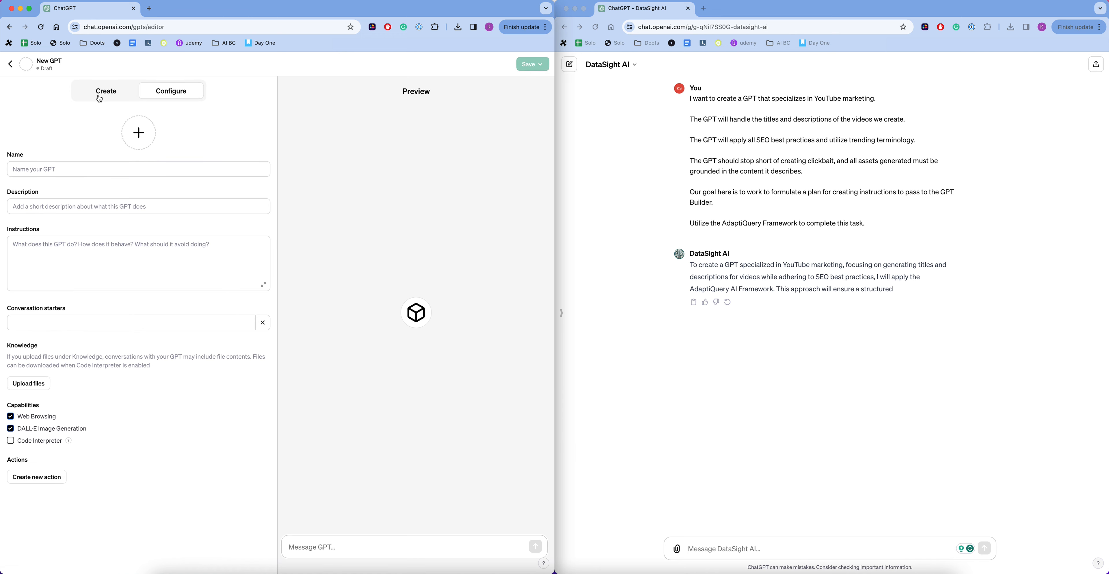
pyautogui.click(100, 92)
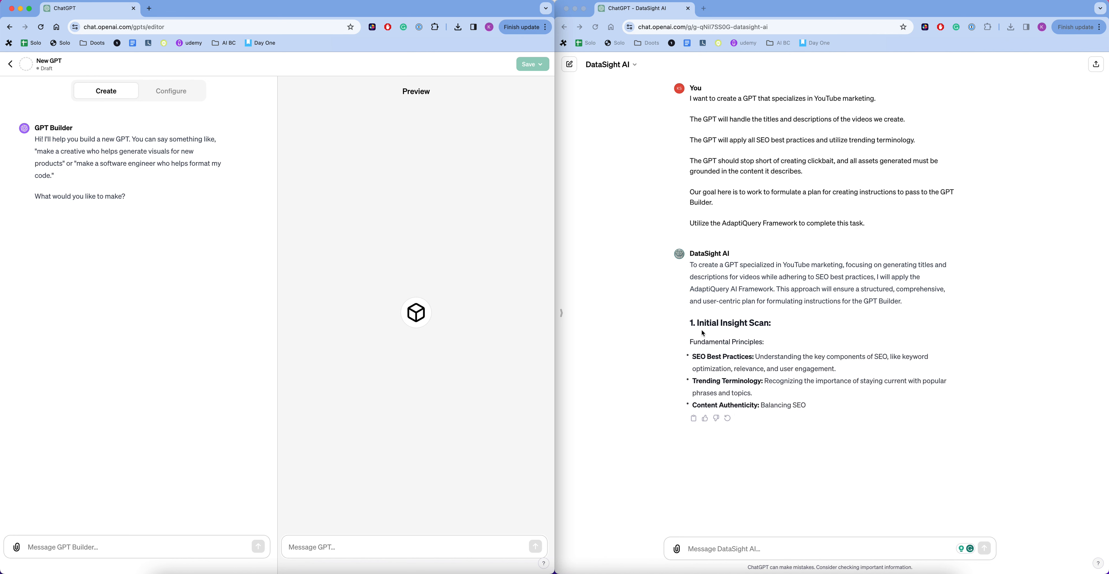
# Read through DataSight AI's response on the YouTube marketing GPT, from the Initial Insight Scan to the feedback request.
pyautogui.click(634, 345)
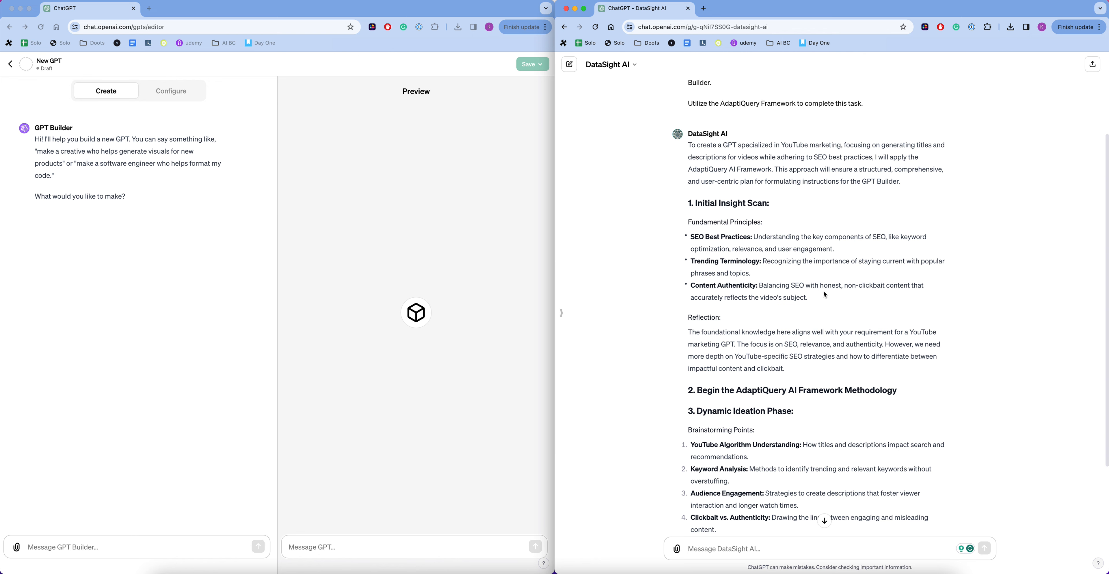
pyautogui.scroll(-5, 823, 308)
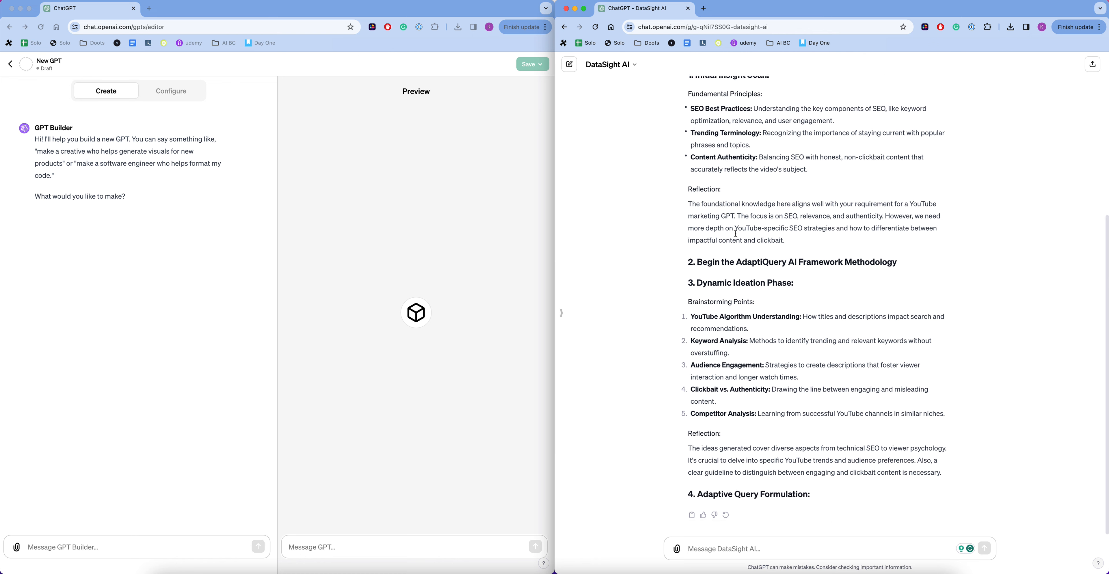
pyautogui.scroll(1, 757, 225)
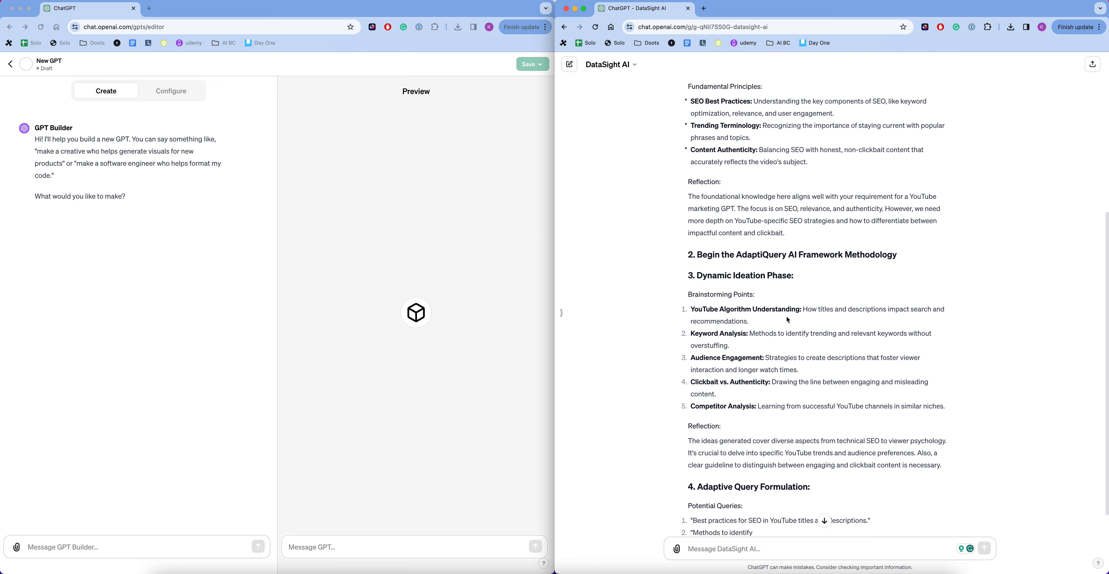
pyautogui.scroll(-1, 786, 316)
pyautogui.scroll(-2, 759, 321)
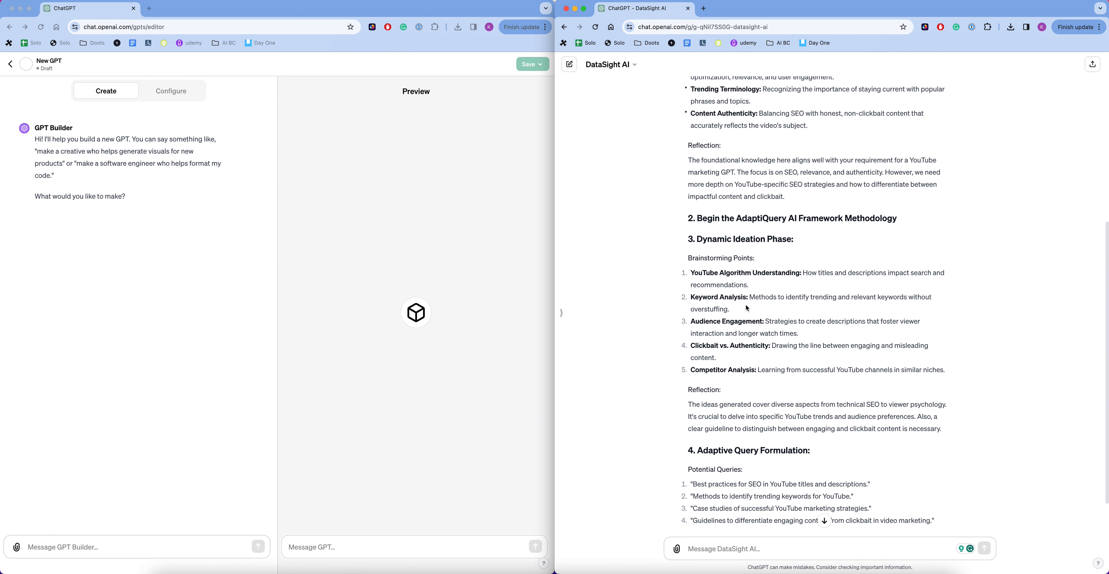
pyautogui.scroll(-4, 746, 304)
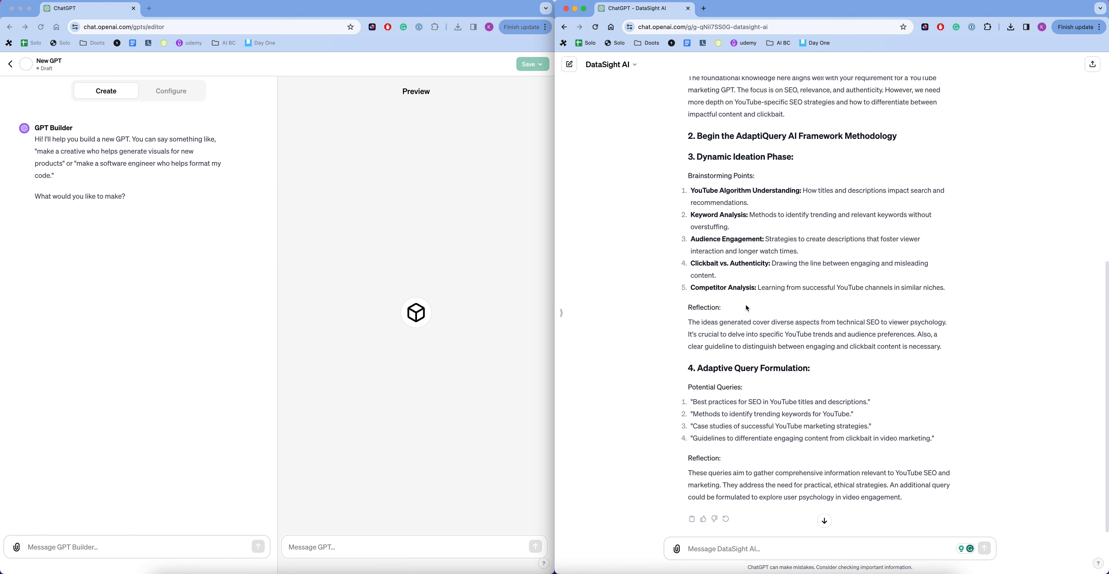
pyautogui.scroll(-2, 738, 413)
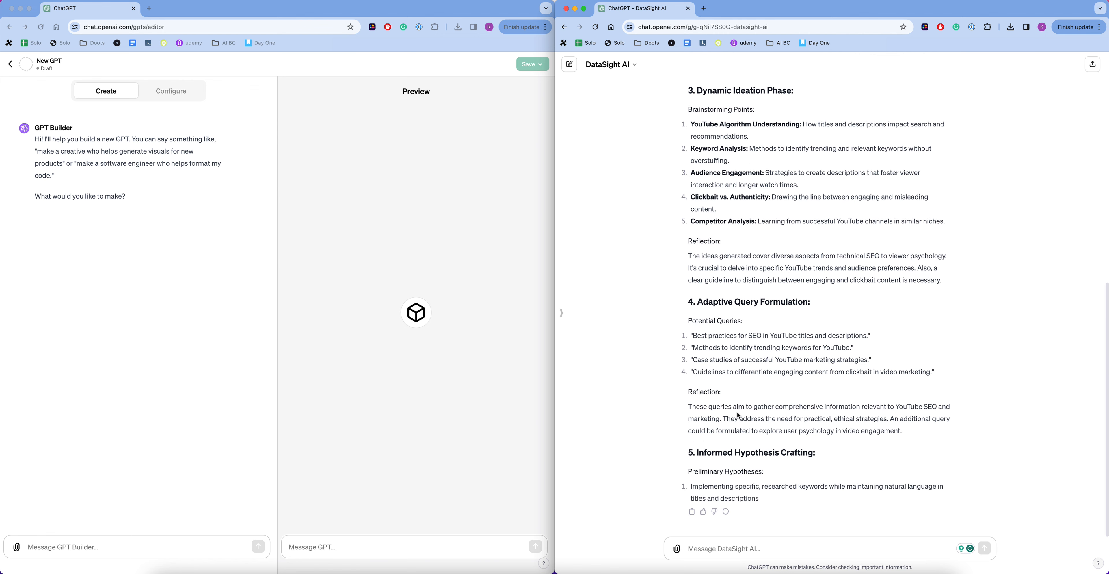
pyautogui.scroll(1, 665, 319)
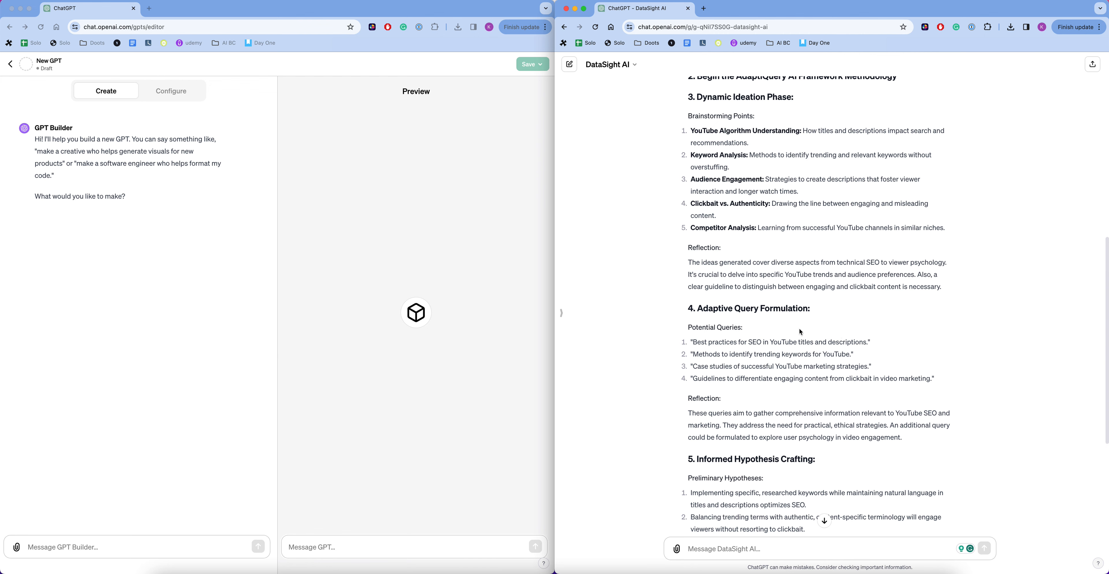
pyautogui.scroll(-5, 796, 328)
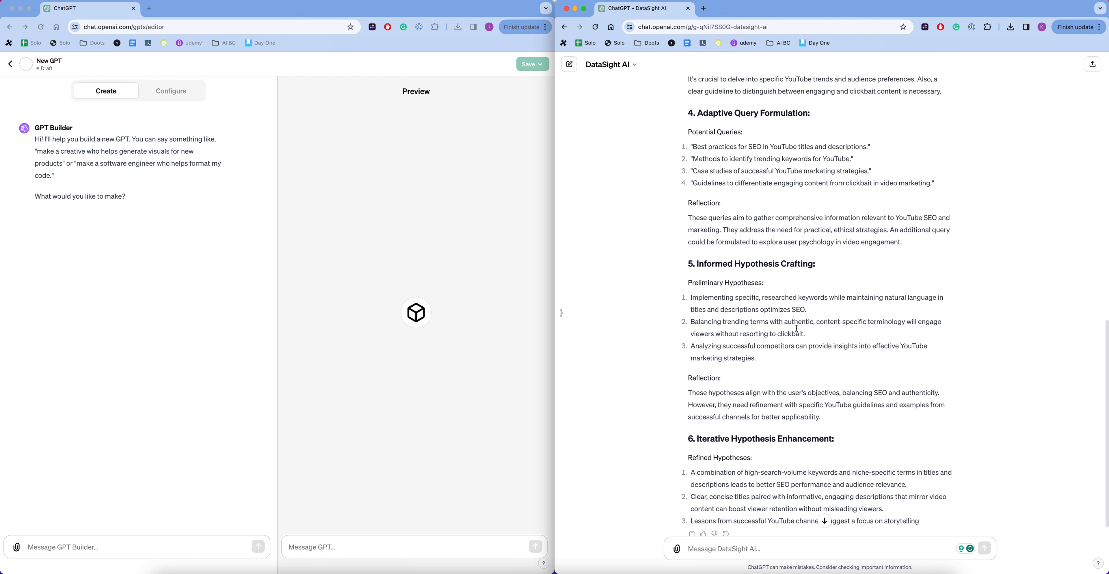
pyautogui.scroll(-1, 795, 329)
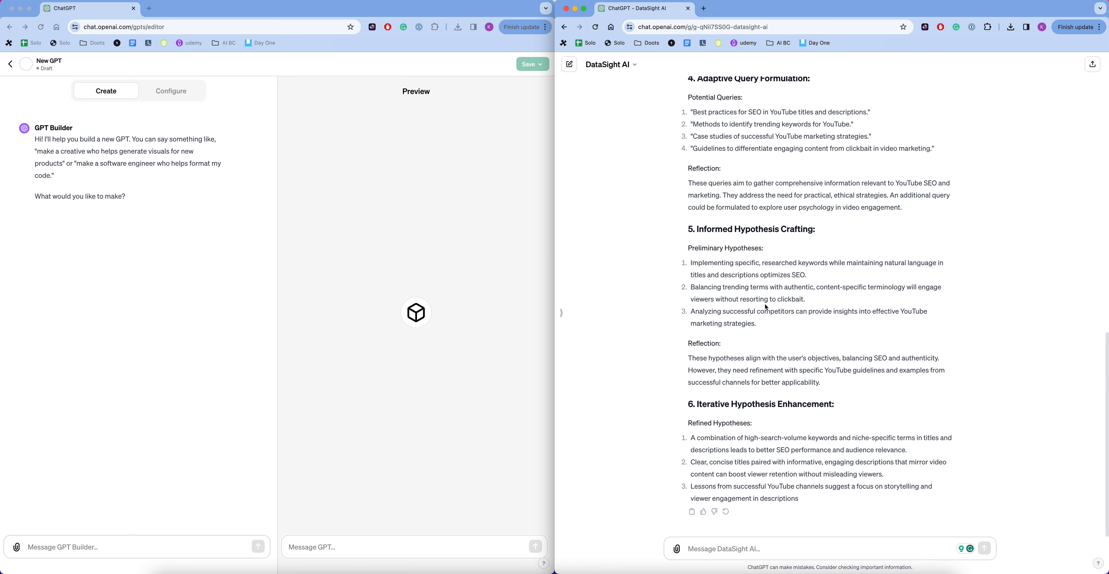
pyautogui.scroll(1, 739, 271)
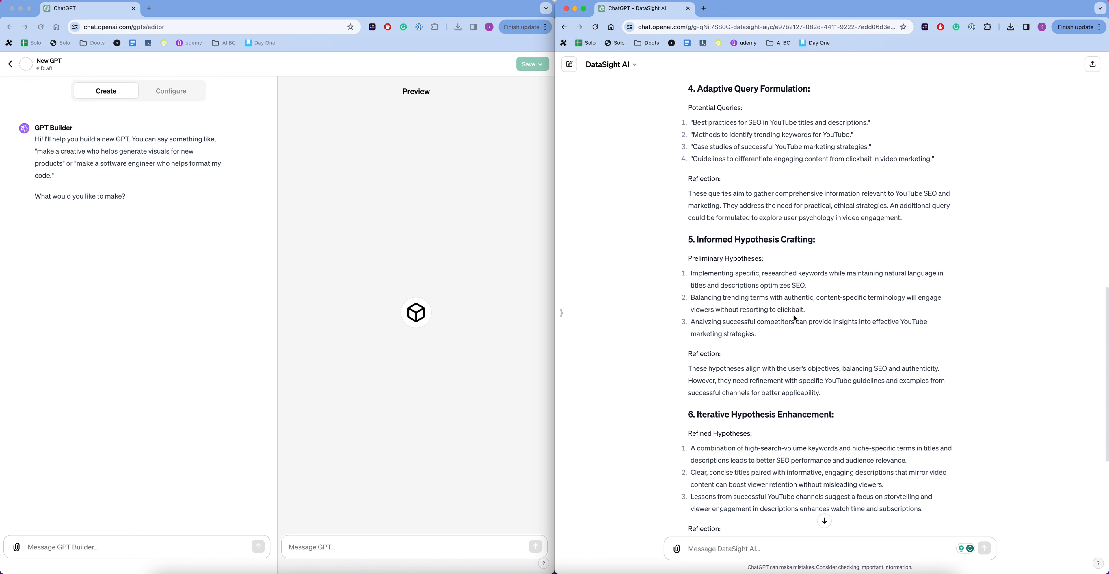
pyautogui.scroll(-5, 790, 367)
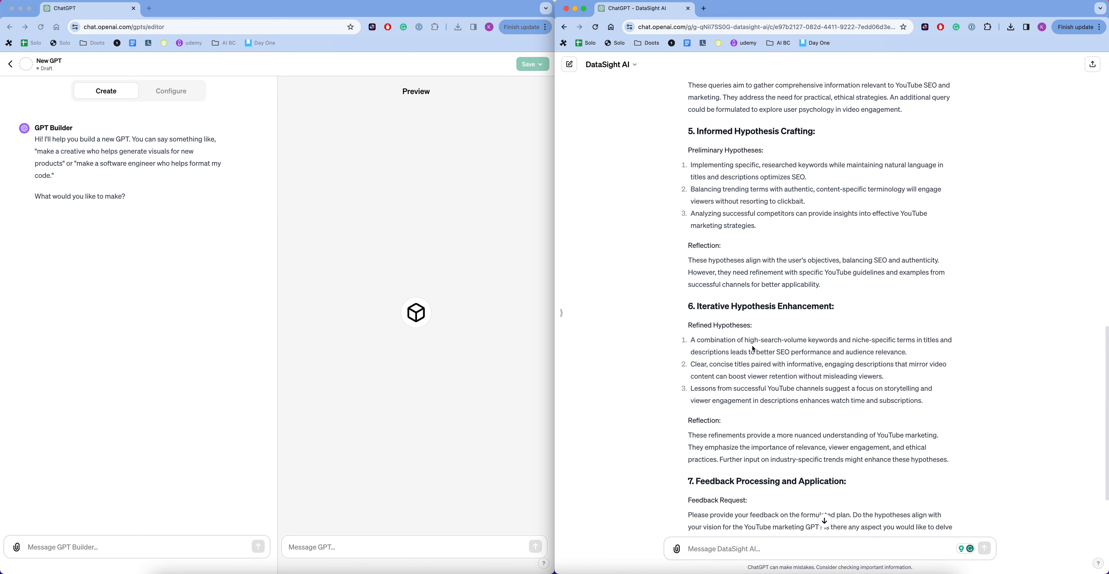
pyautogui.scroll(-4, 752, 358)
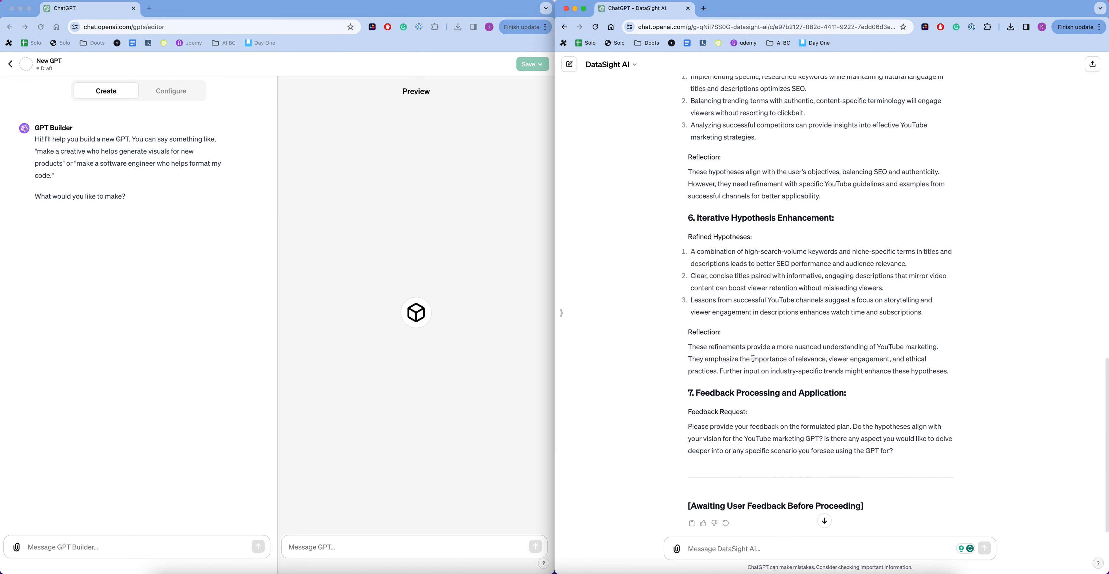
pyautogui.scroll(-1, 753, 358)
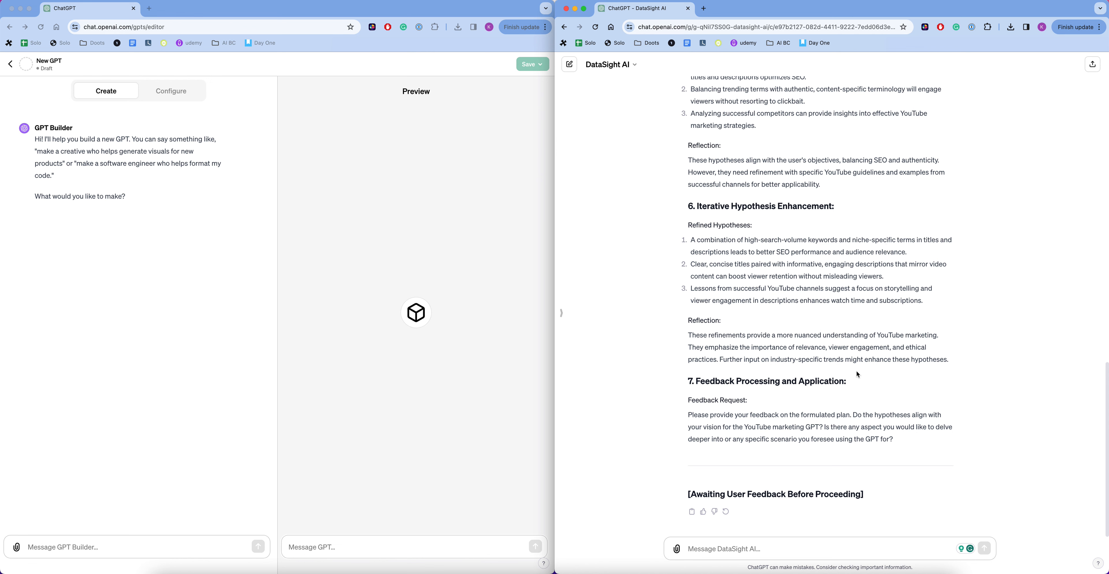
# Write a reply to DataSight AI reading "Proceed to browse with bing to bolster all known knowledge surrounding this task.".
pyautogui.click(748, 553)
pyautogui.write('PRcoeed to browse with bing to bolster a')
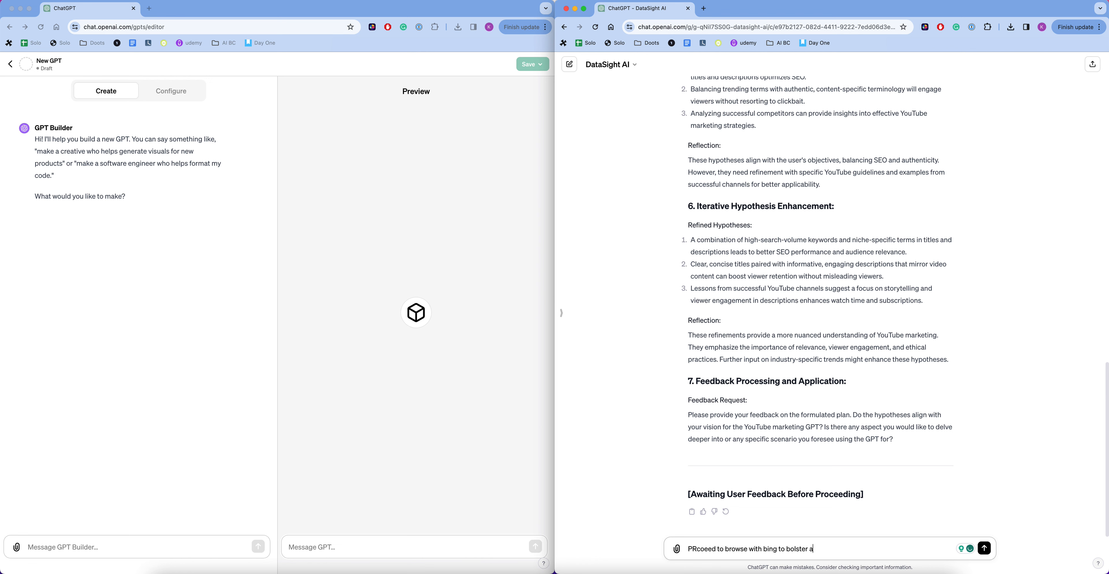
pyautogui.write('ll known knowledge surrounding this task.')
pyautogui.hotkey('shift', 'Return')
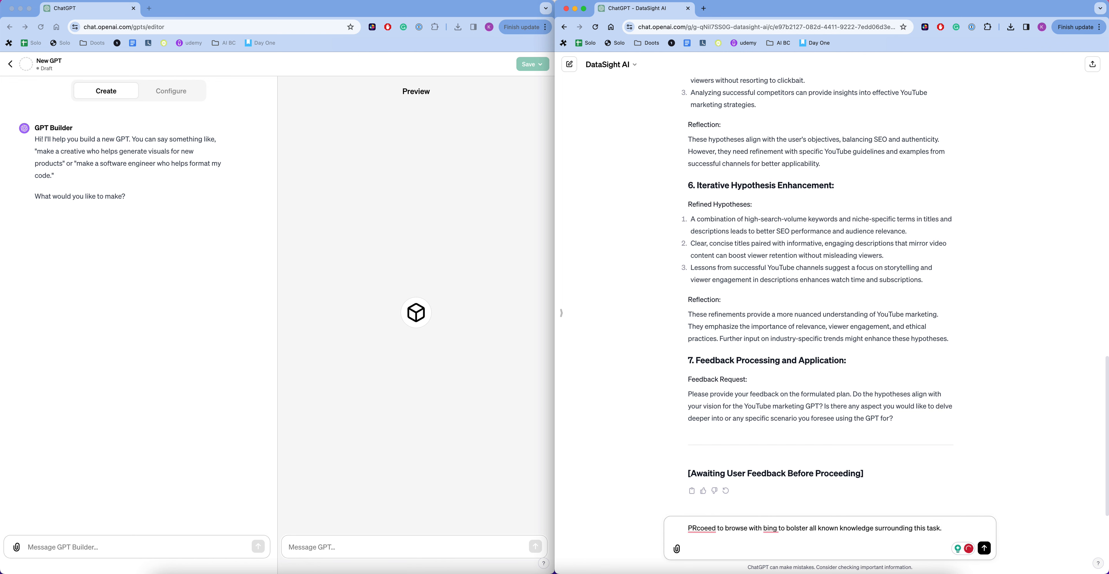
pyautogui.tripleClick(703, 529)
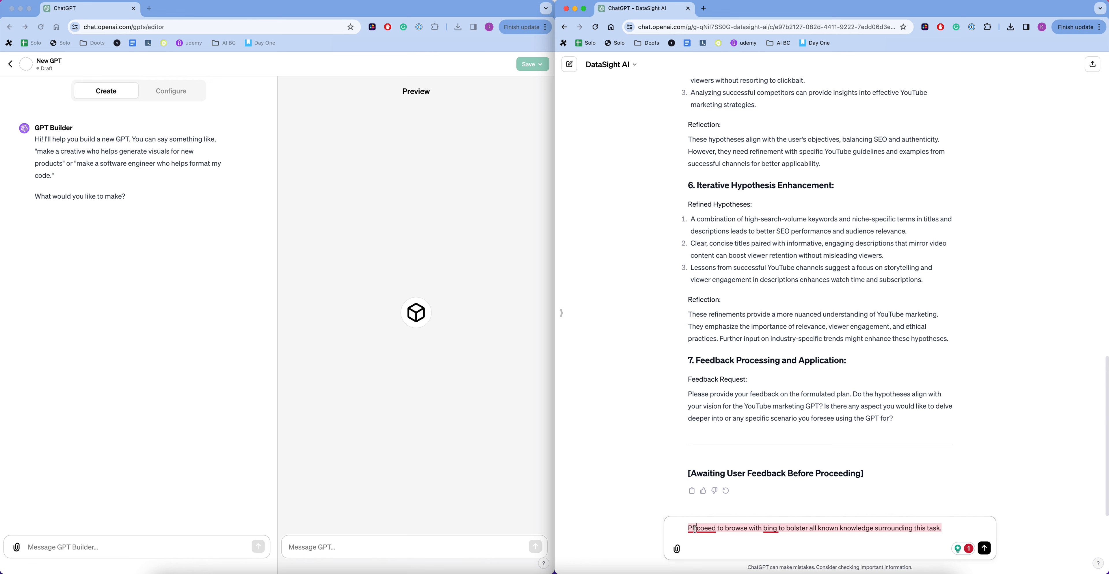
pyautogui.click(726, 537)
pyautogui.press('BackSpace')
pyautogui.write('ro')
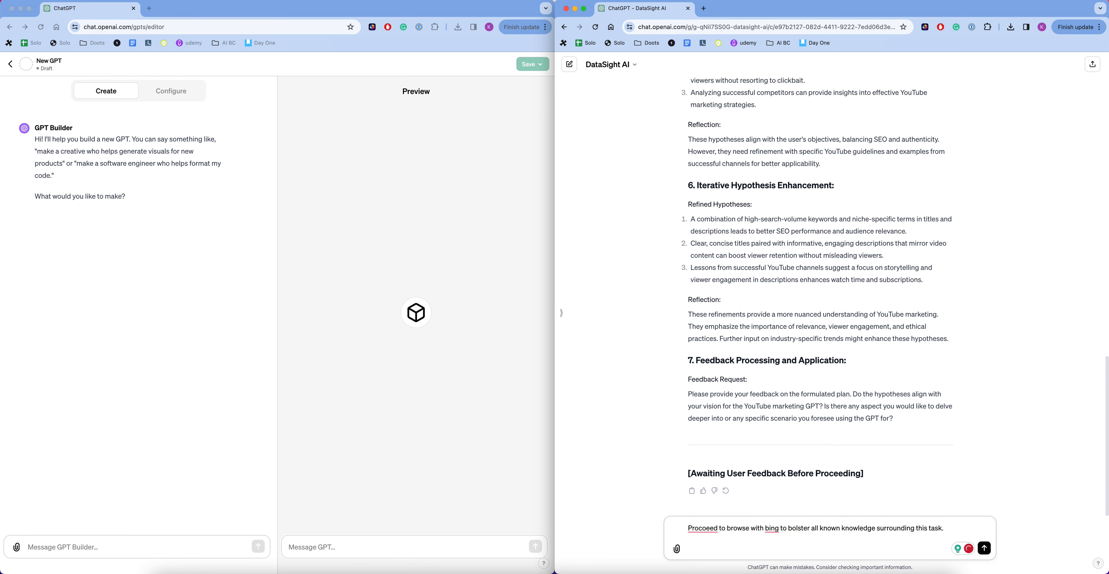
pyautogui.press('Right')
pyautogui.press('Delete')
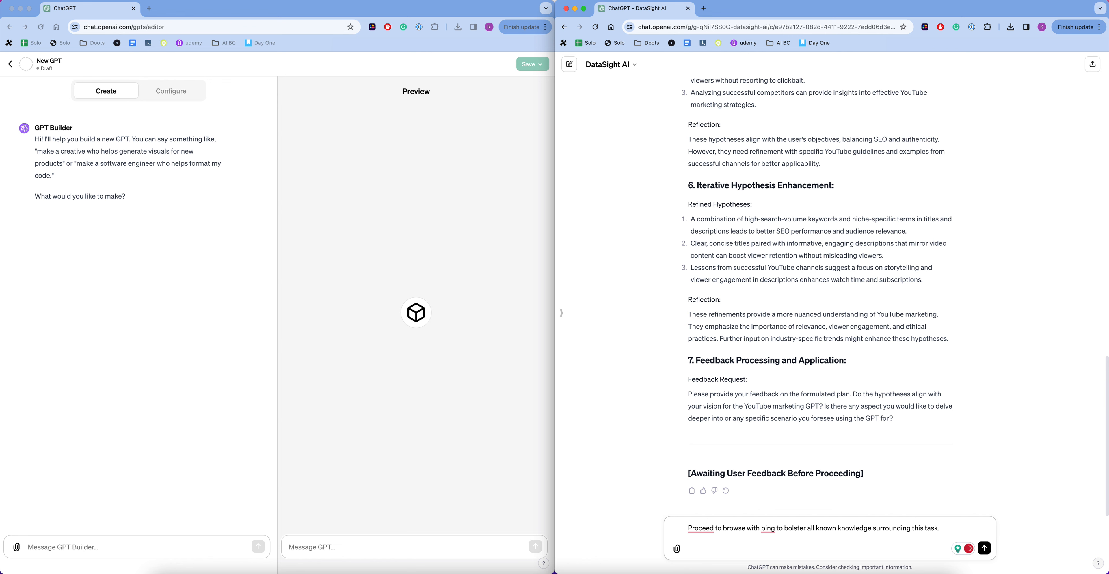
# Add "Once research is complete, proceed to outline the plan for creating the instructions for the GPT builder." and send the reply.
pyautogui.press('Down')
pyautogui.press('Down')
pyautogui.write('Once research is complete, proceed to o')
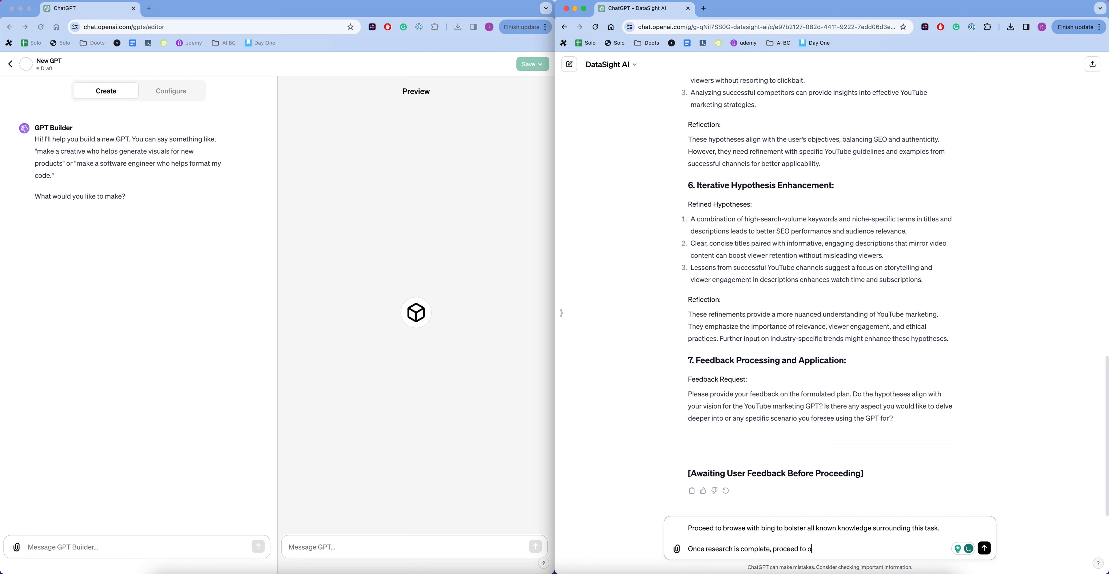
pyautogui.write('utline the plan for creating the instructions')
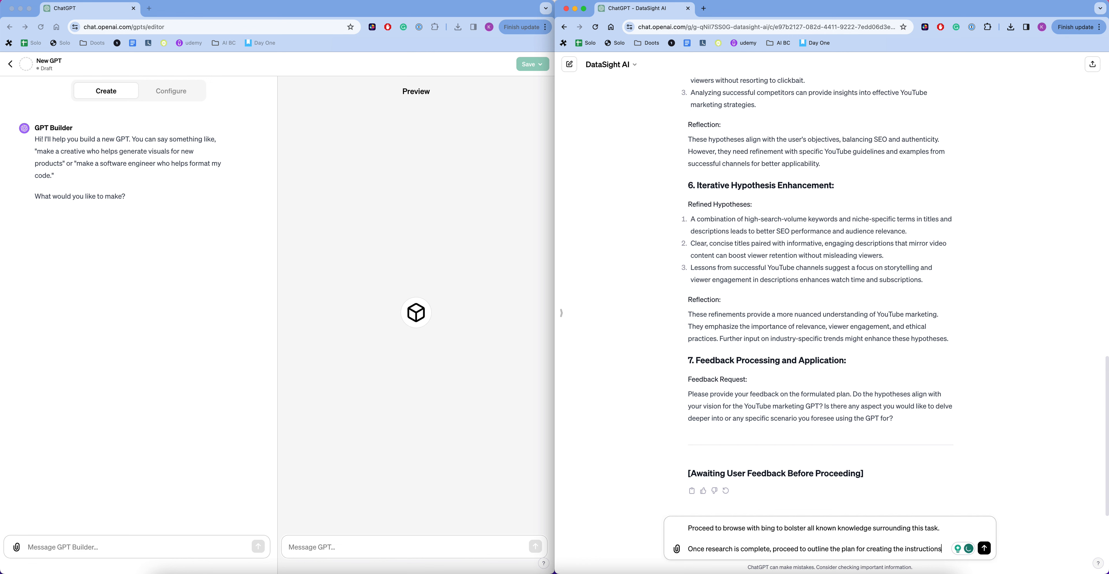
pyautogui.write(' for the GPT')
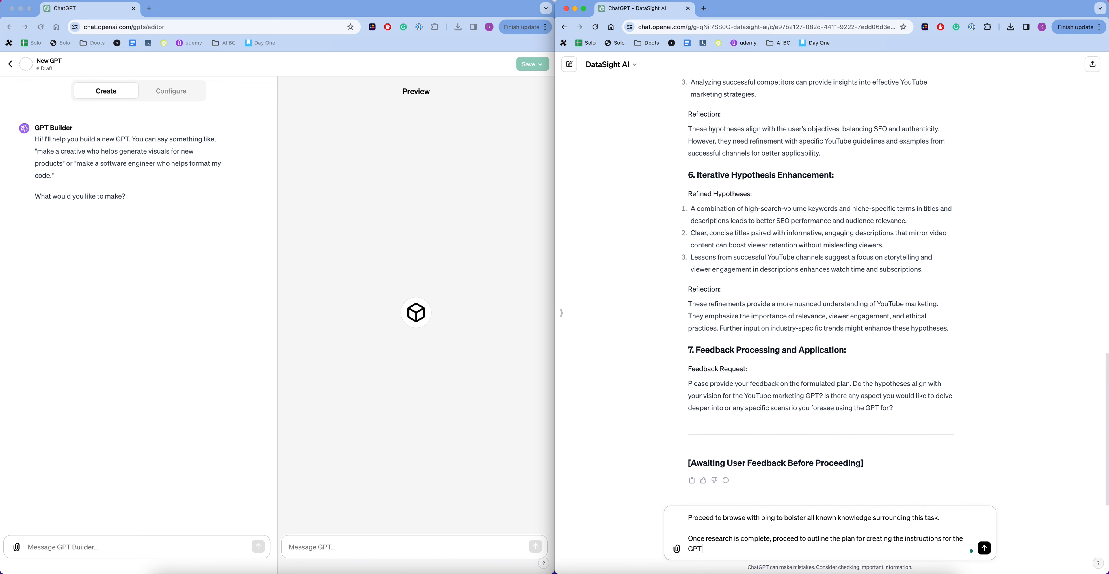
pyautogui.write(' builder.')
pyautogui.press('Return')
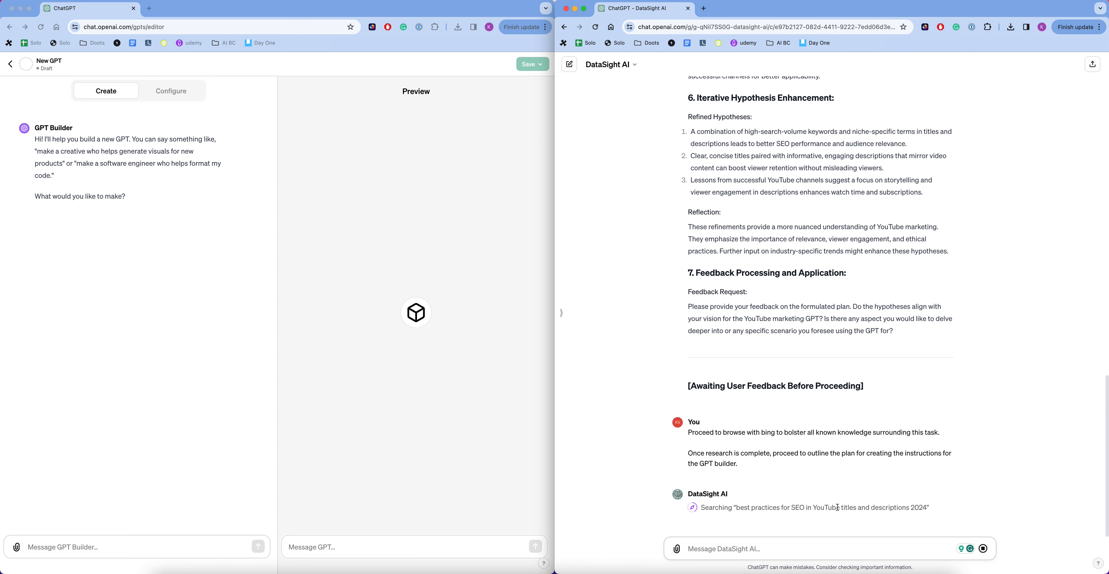
# Write a reply to DataSight AI reading "Perfect." and "Create a finalized rough draft of the instructions for the GPT builder.".
pyautogui.scroll(10, 847, 435)
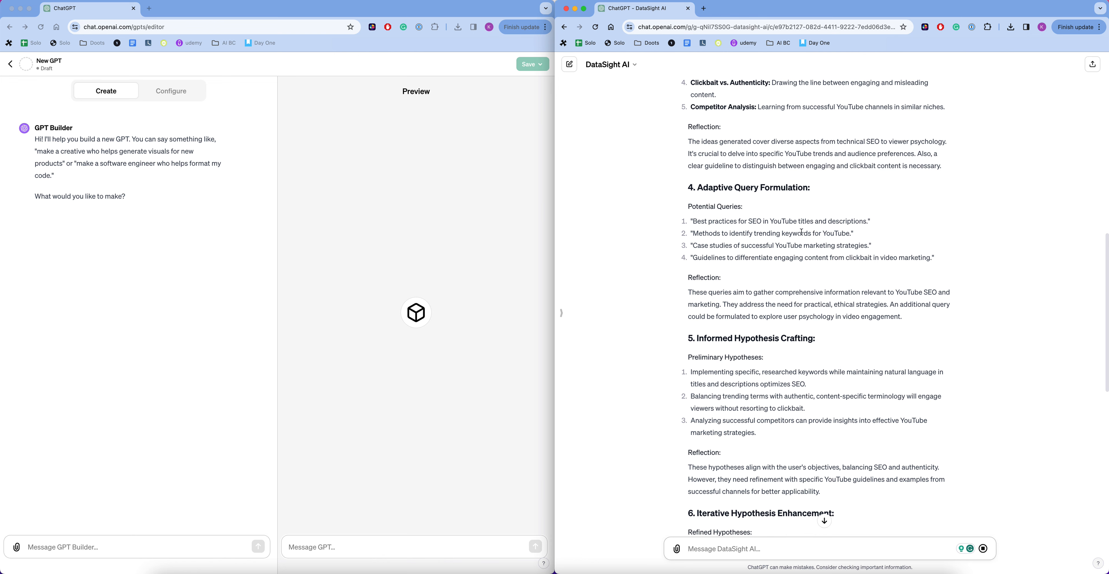
pyautogui.scroll(-10, 784, 276)
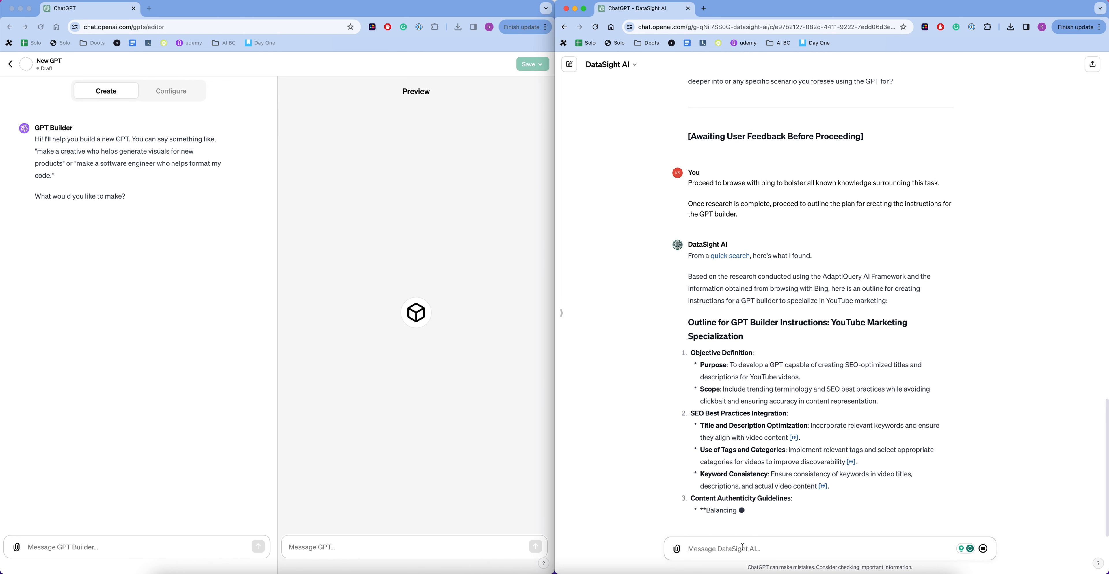
pyautogui.write('Perfect.')
pyautogui.hotkey('shift', 'Return')
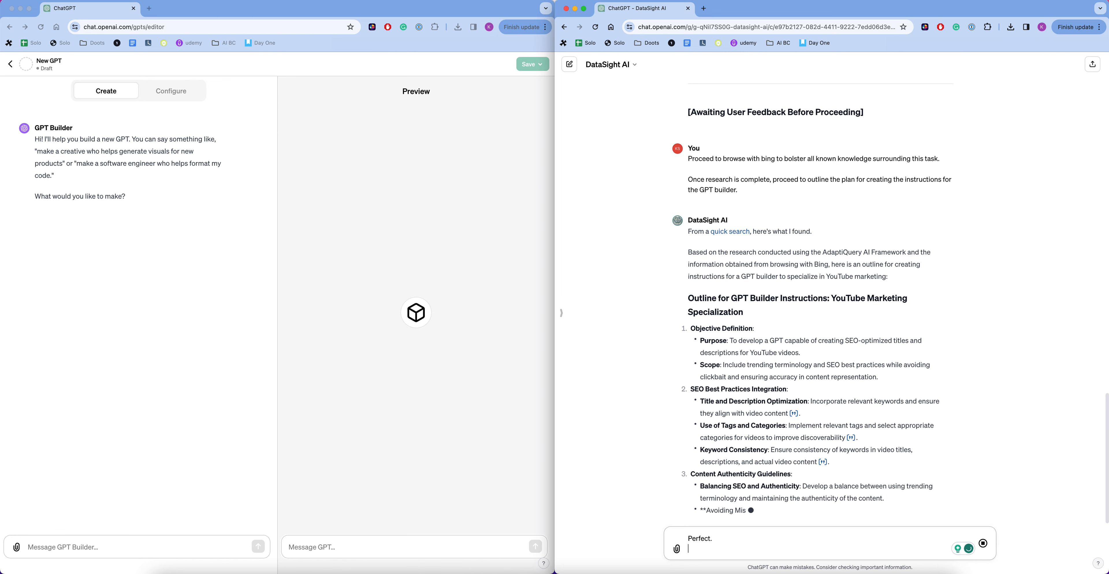
pyautogui.write('Create a rou')
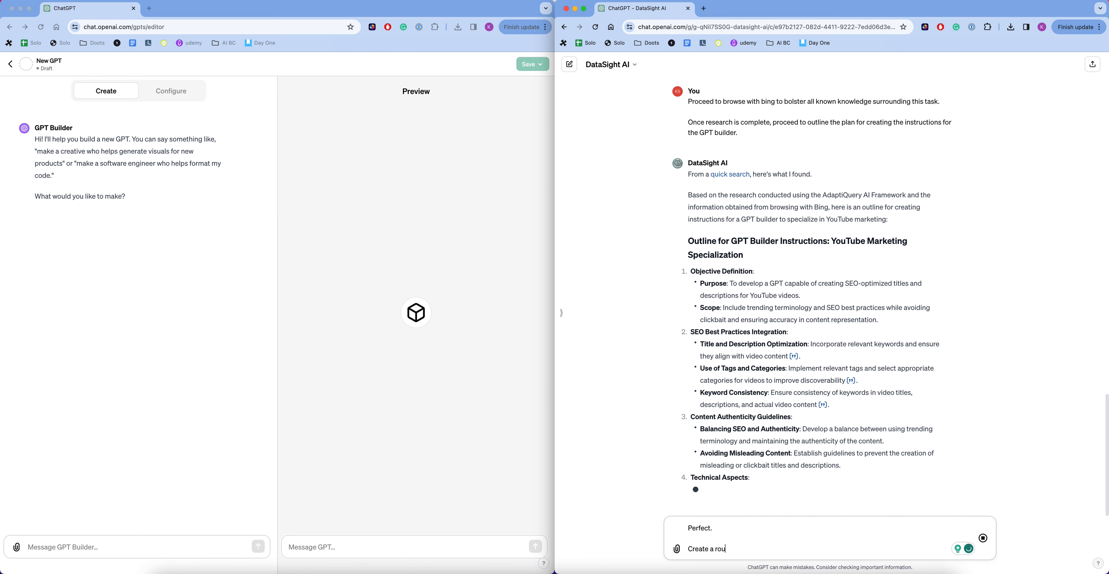
pyautogui.write('gh draft of th')
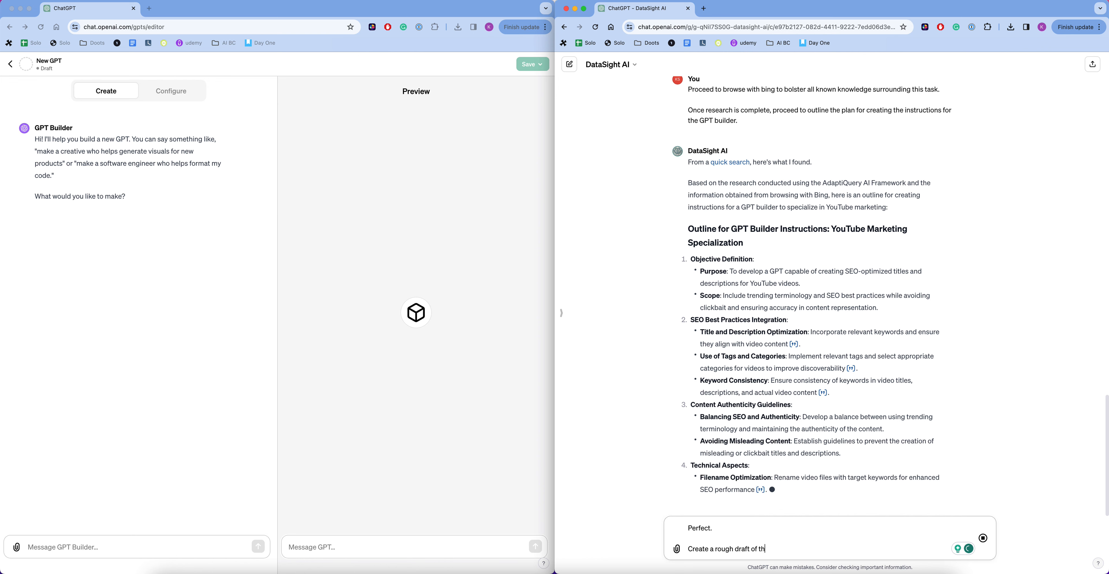
pyautogui.write('e instruction')
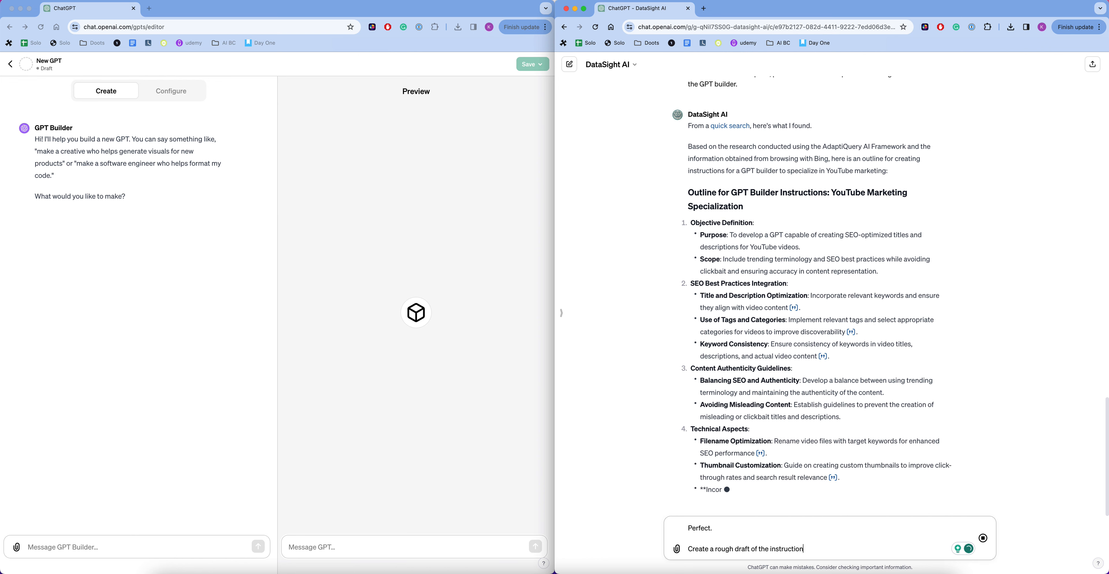
pyautogui.write('s for the GPT builder.')
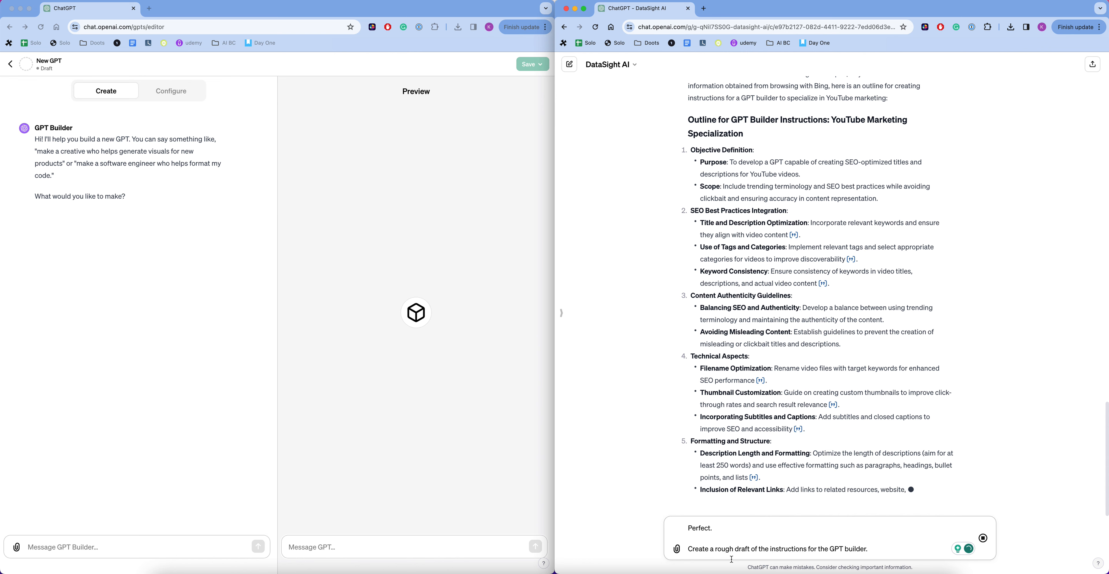
pyautogui.click(713, 549)
pyautogui.write('finalized')
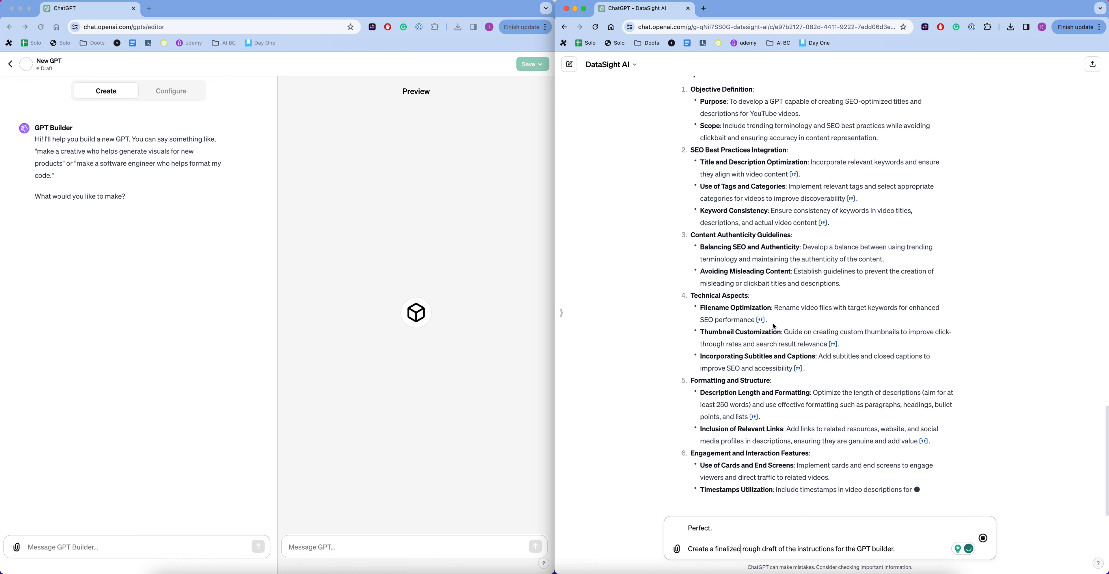
# Read through DataSight AI's outline for the GPT Builder instructions, from Objective Definition to Compliance and Ethical Considerations, and compare it with the earlier framework response.
pyautogui.scroll(1, 761, 411)
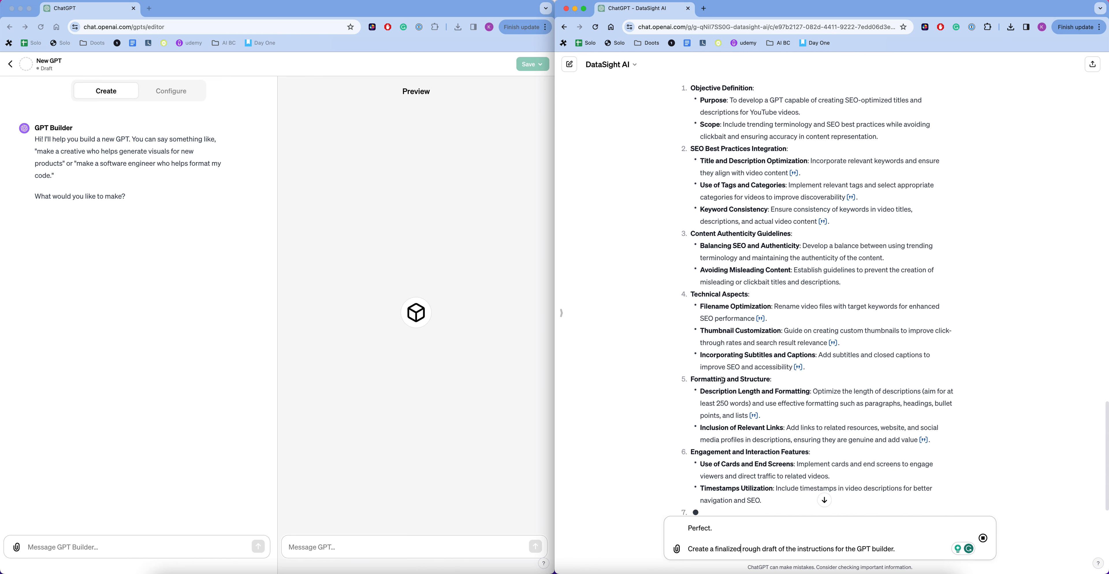
pyautogui.scroll(3, 716, 429)
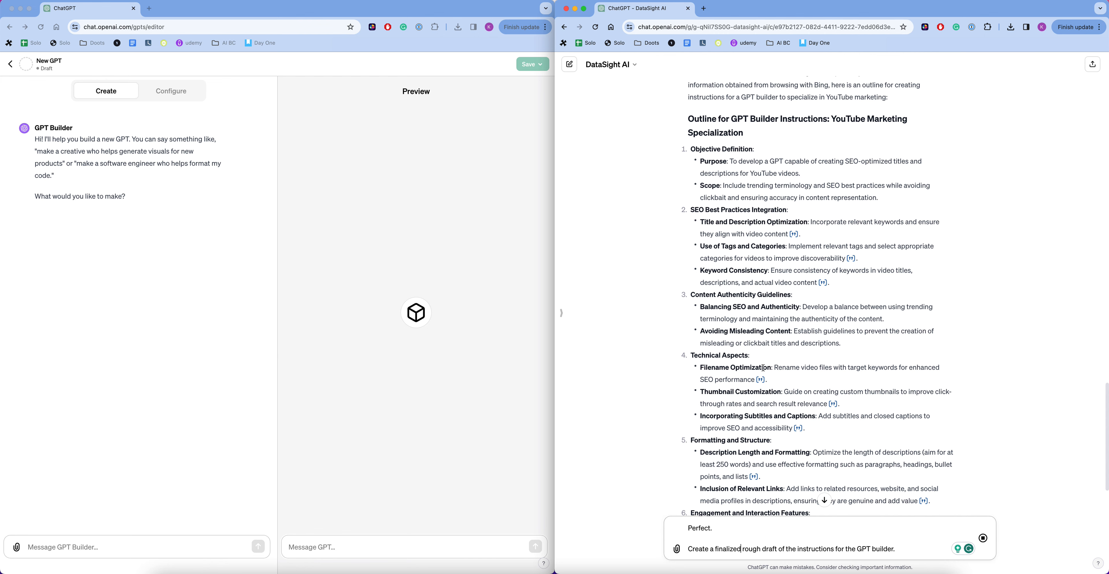
pyautogui.scroll(-3, 725, 391)
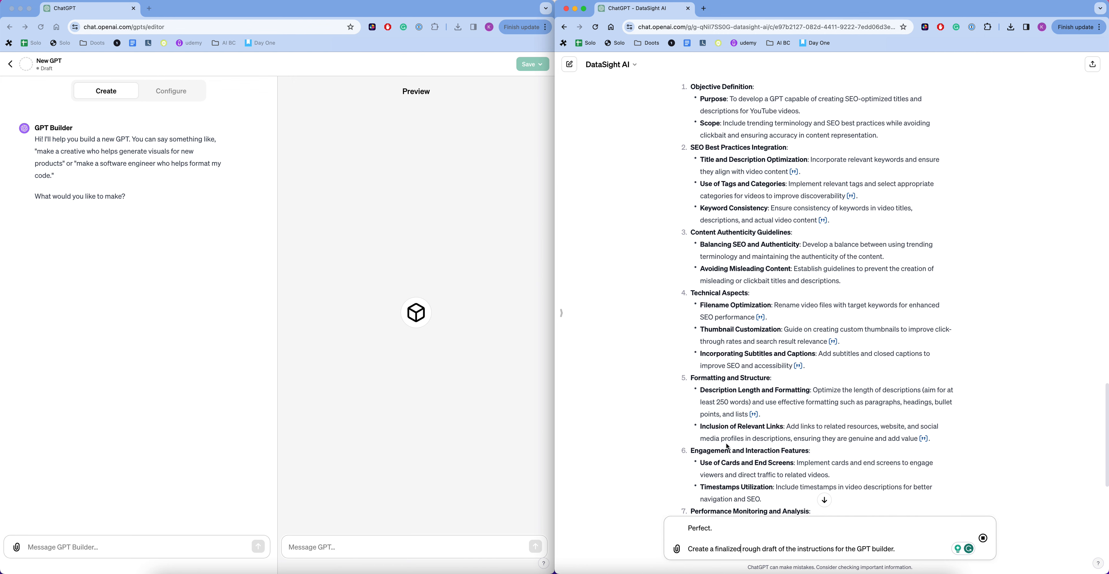
pyautogui.scroll(-2, 745, 405)
pyautogui.scroll(-6, 760, 376)
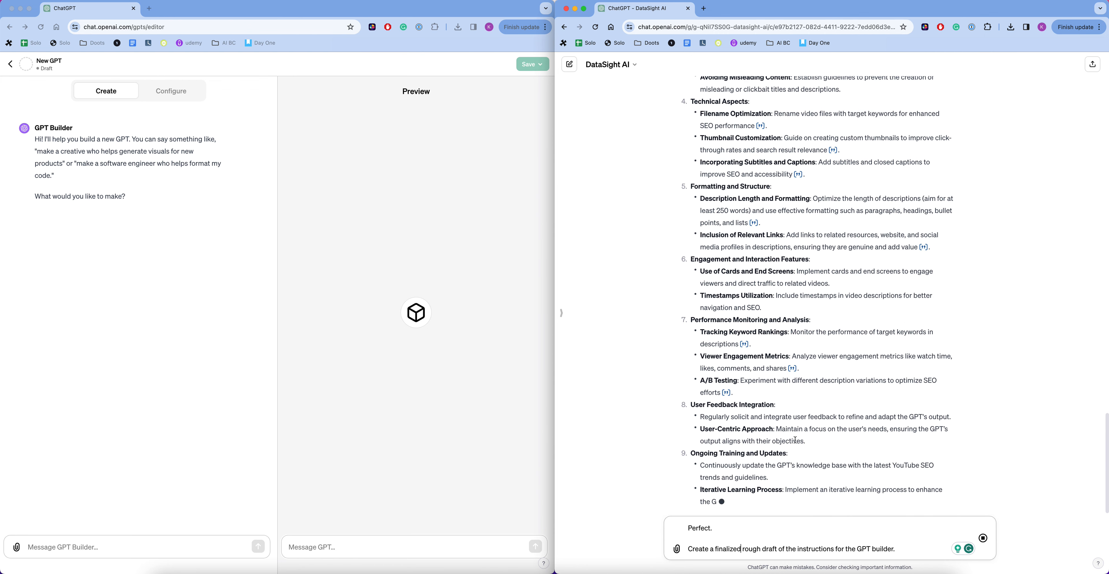
pyautogui.scroll(20, 794, 413)
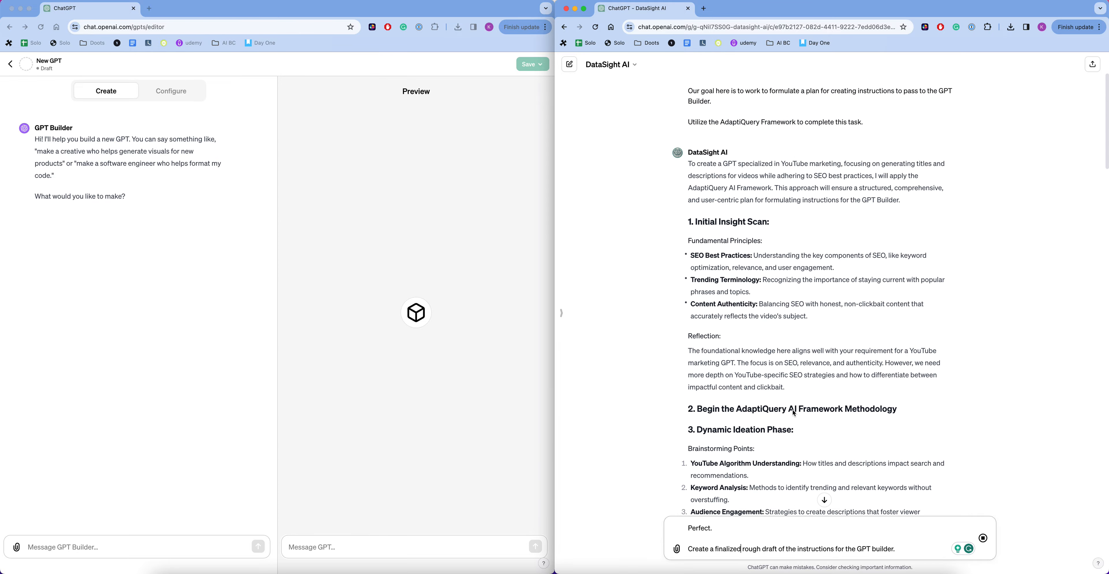
pyautogui.scroll(-20, 794, 413)
pyautogui.scroll(-5, 793, 410)
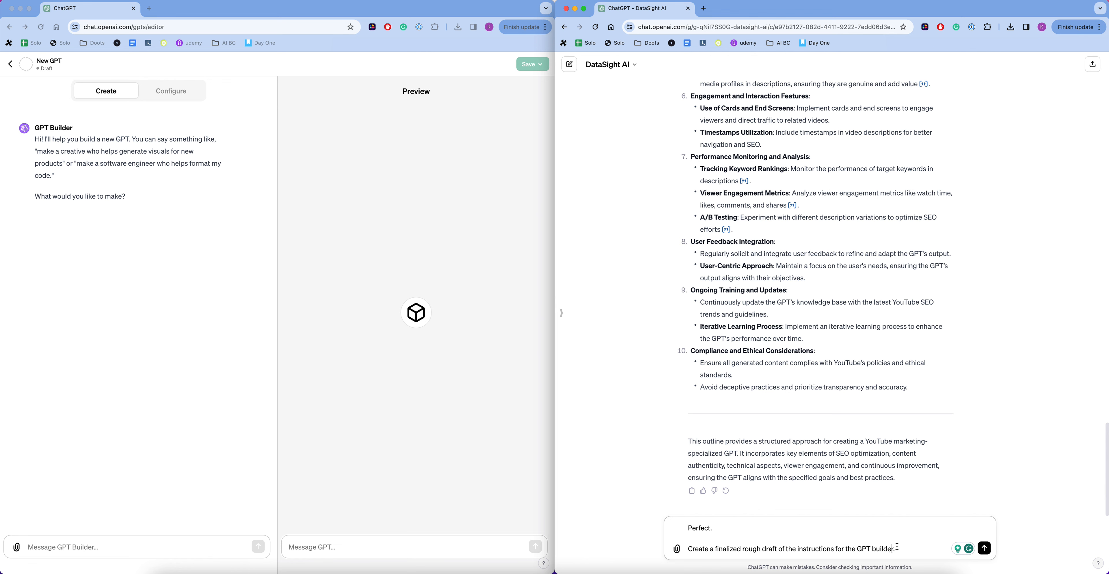
# Extend the end of the drafted request with "to create our GPT" and send the reply to DataSight AI.
pyautogui.write('to create our GPT')
pyautogui.press('Return')
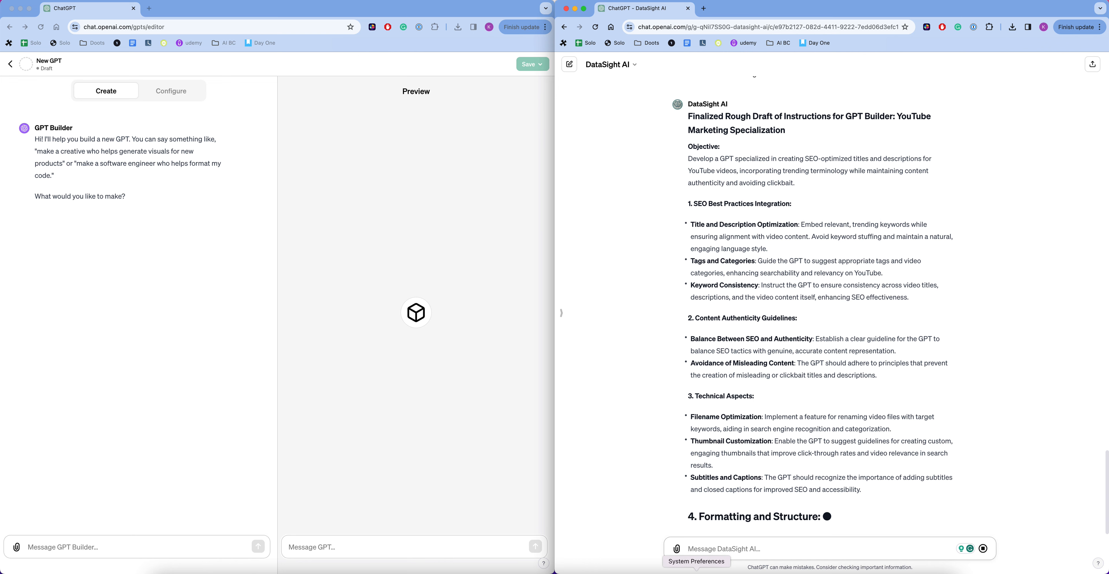
# Start a new reply to DataSight AI with "Reflect back on this output." and "Are there any critical details the builder may need?".
pyautogui.write('Reflec')
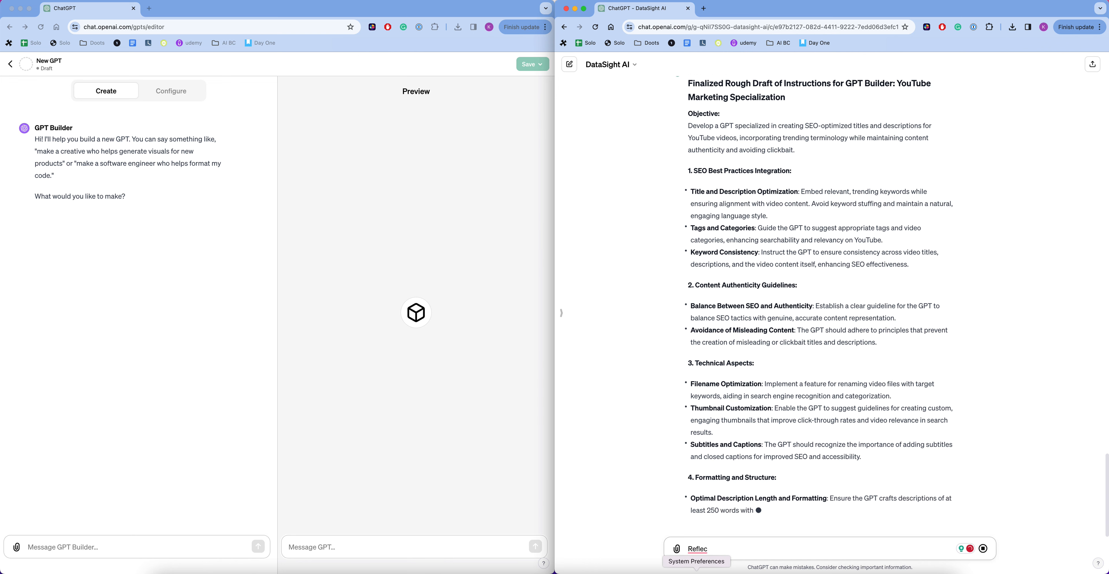
pyautogui.write('t back on th')
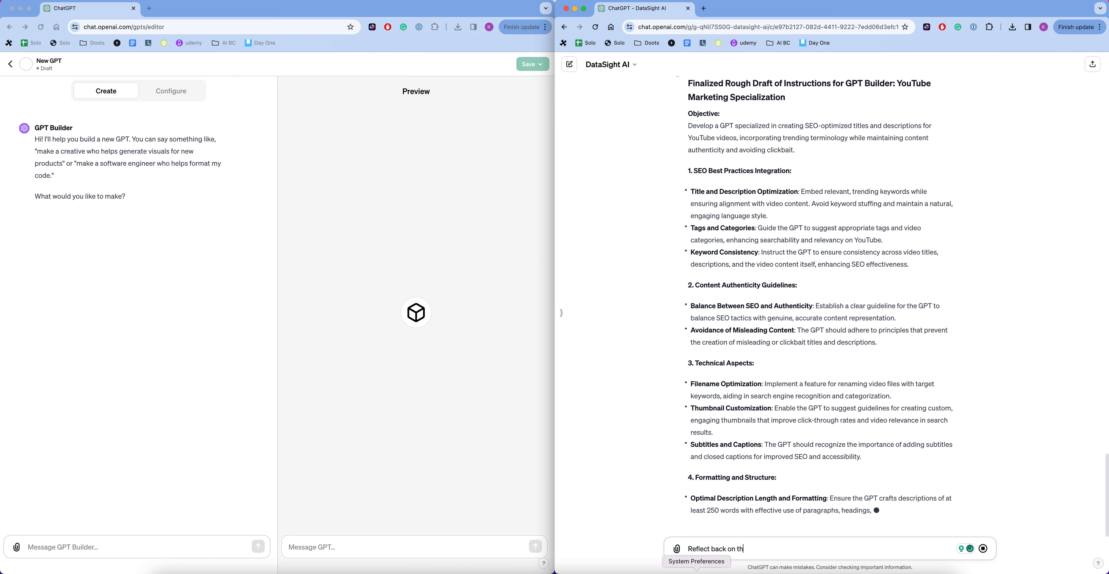
pyautogui.write('is output.')
pyautogui.hotkey('shift', 'Return')
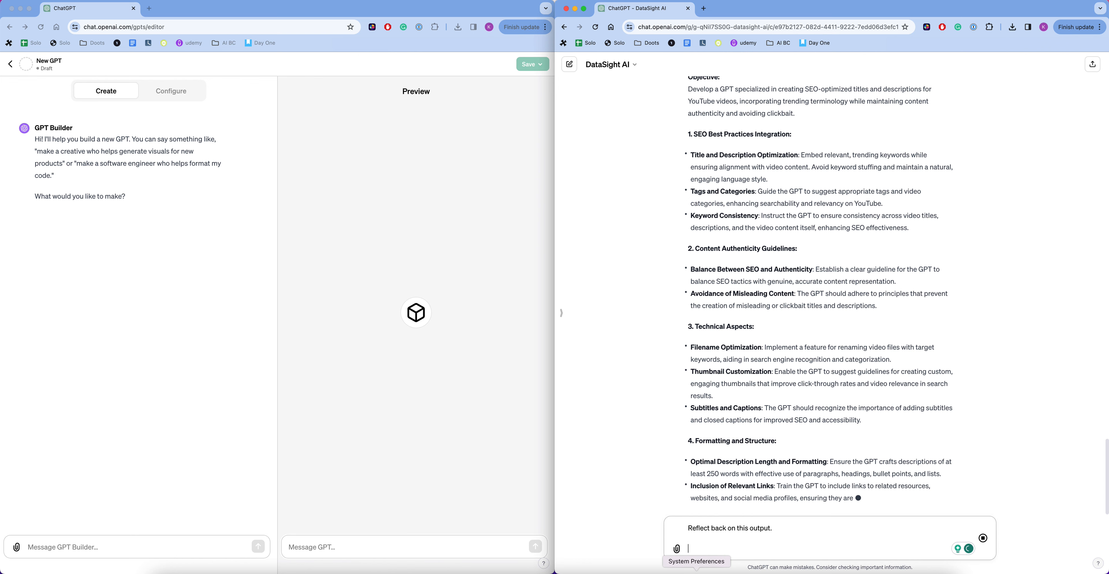
pyautogui.write('Are there any')
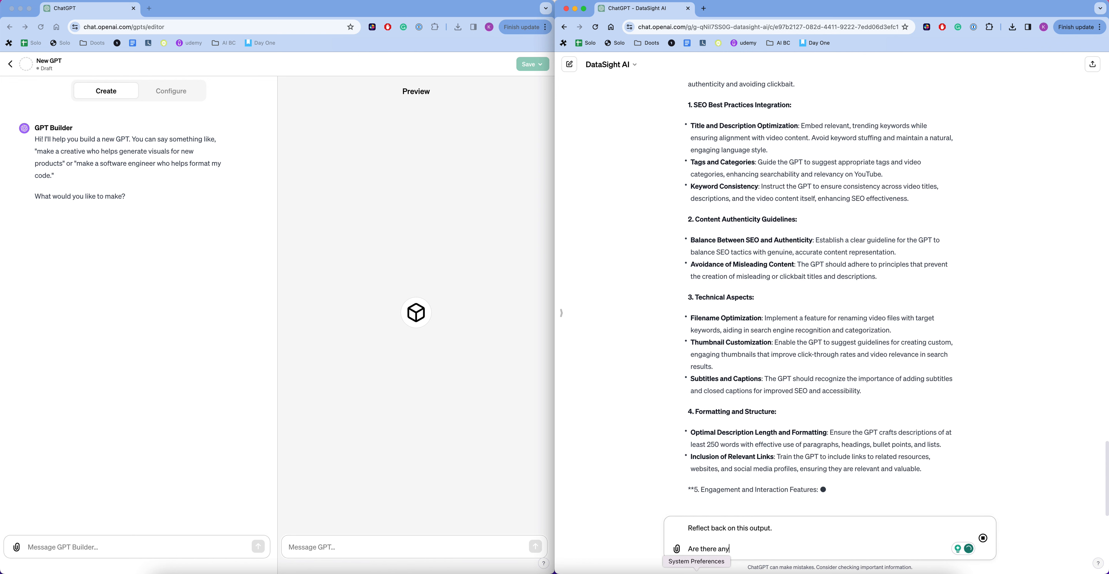
pyautogui.write(' critical det')
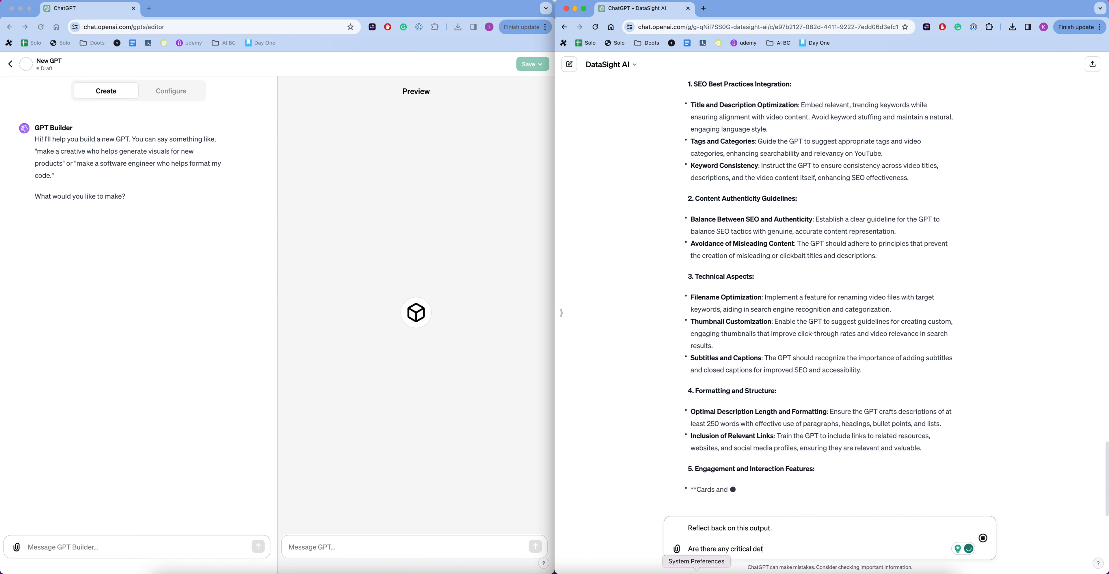
pyautogui.write('ails the')
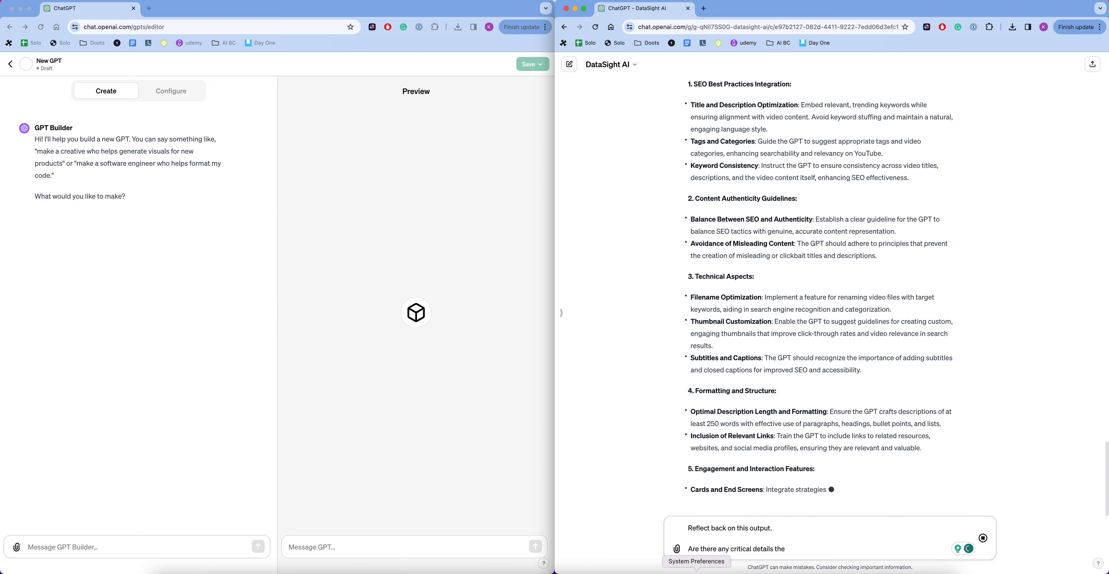
pyautogui.write(' builder may')
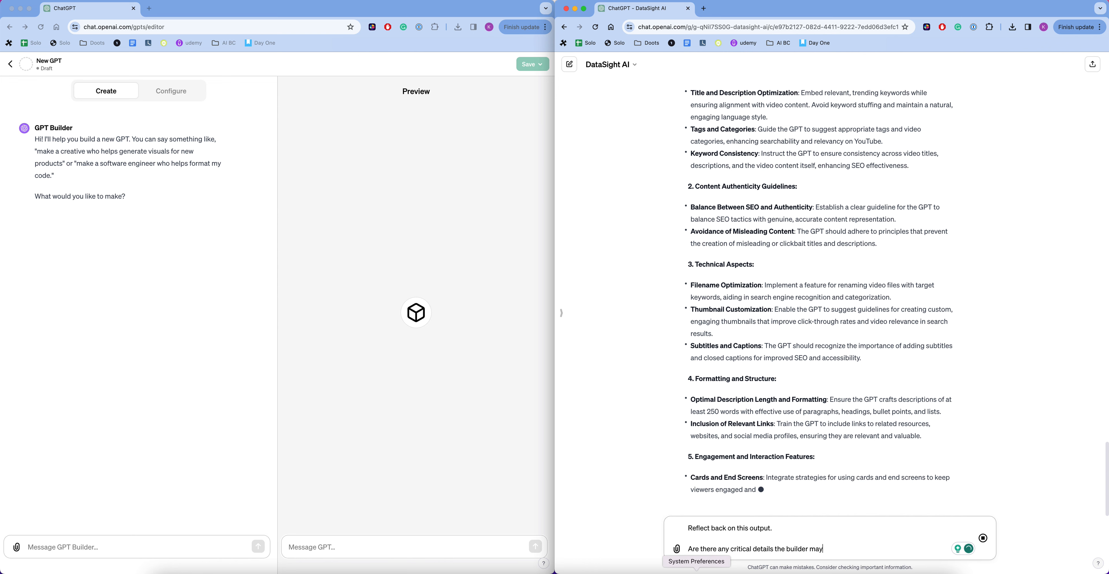
pyautogui.write(' need?')
pyautogui.hotkey('shift', 'Return')
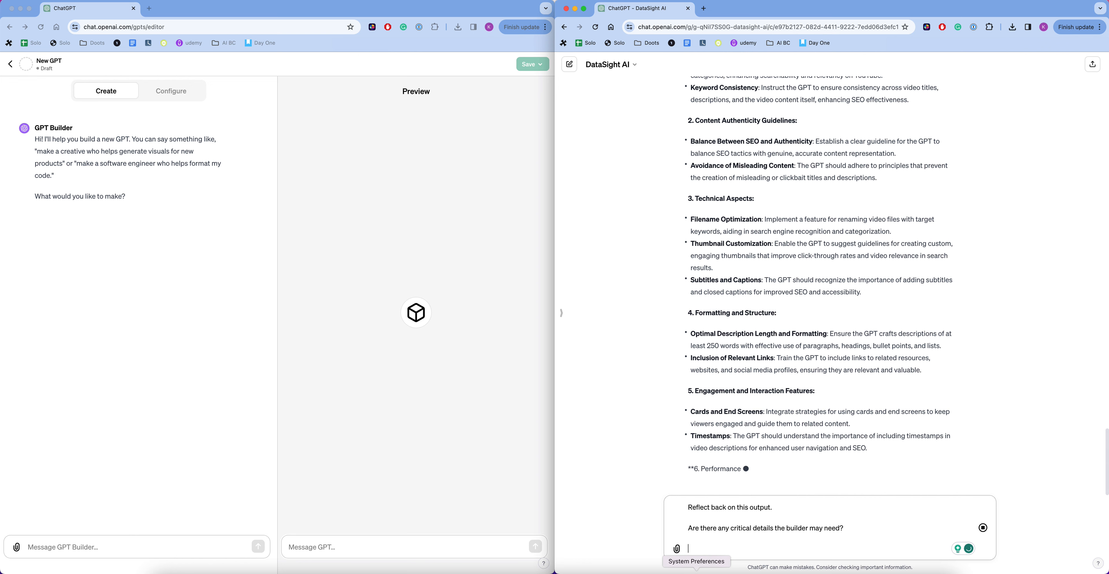
# Add the line "Refine this initial rough draft into a finalized final draft." to the reply.
pyautogui.write('Refine')
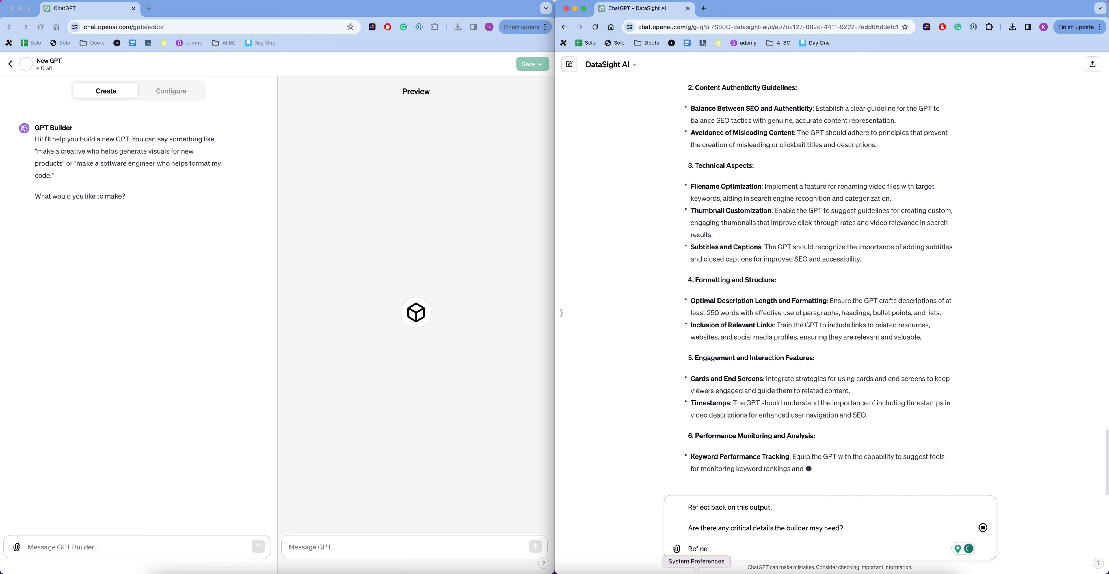
pyautogui.write(' this initi')
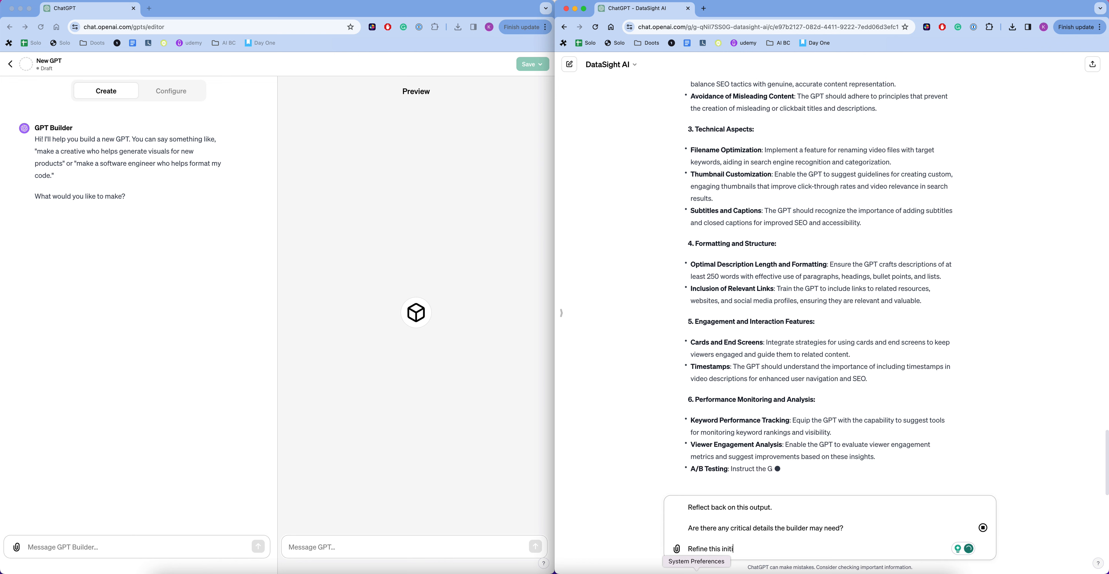
pyautogui.write('al rough dra')
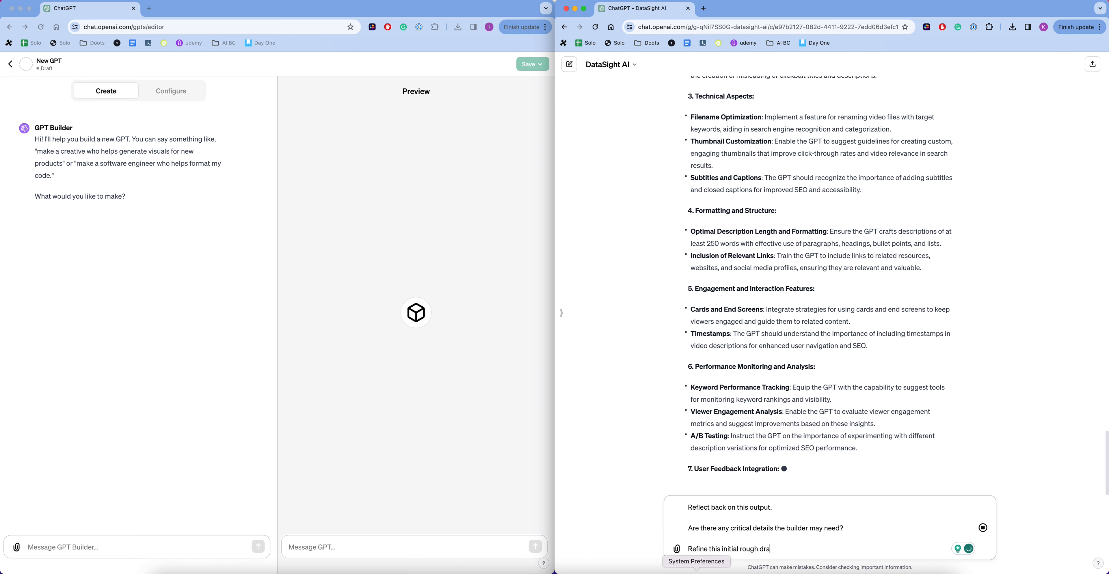
pyautogui.write('ft into a finalized fin')
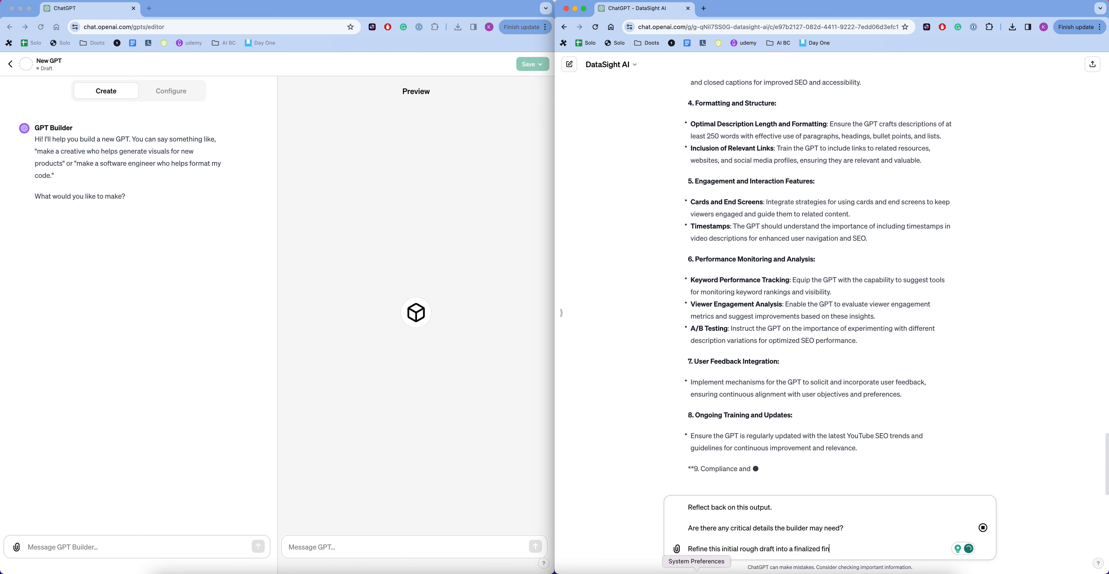
pyautogui.write('al draft.')
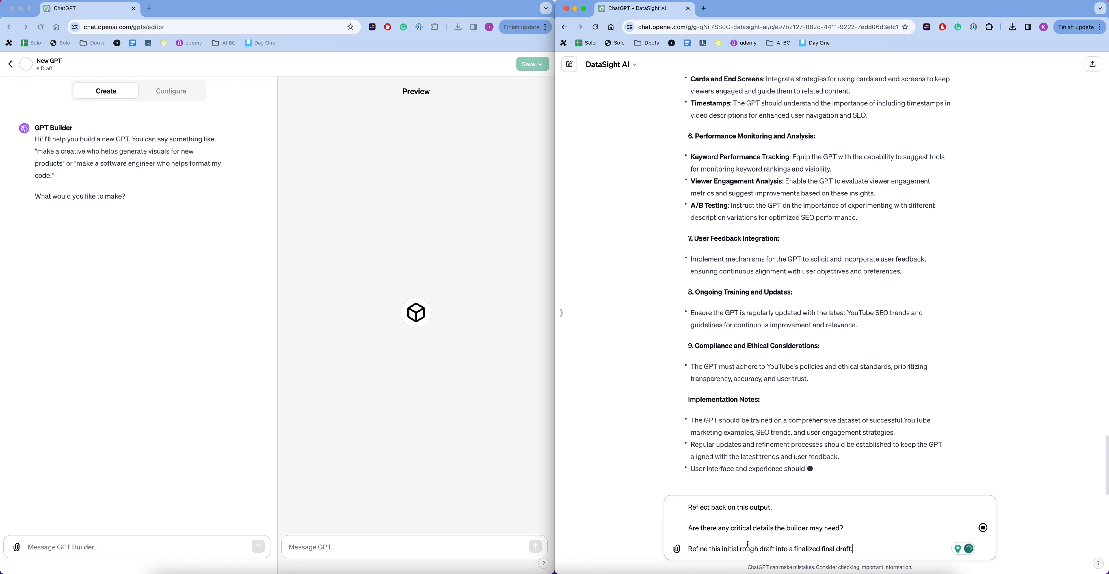
# Add "This final draft should be output in a code block utilizing markdown." and "Your output will be copied and pasted to the GPT builder.".
pyautogui.hotkey('shift', 'Return')
pyautogui.write('This')
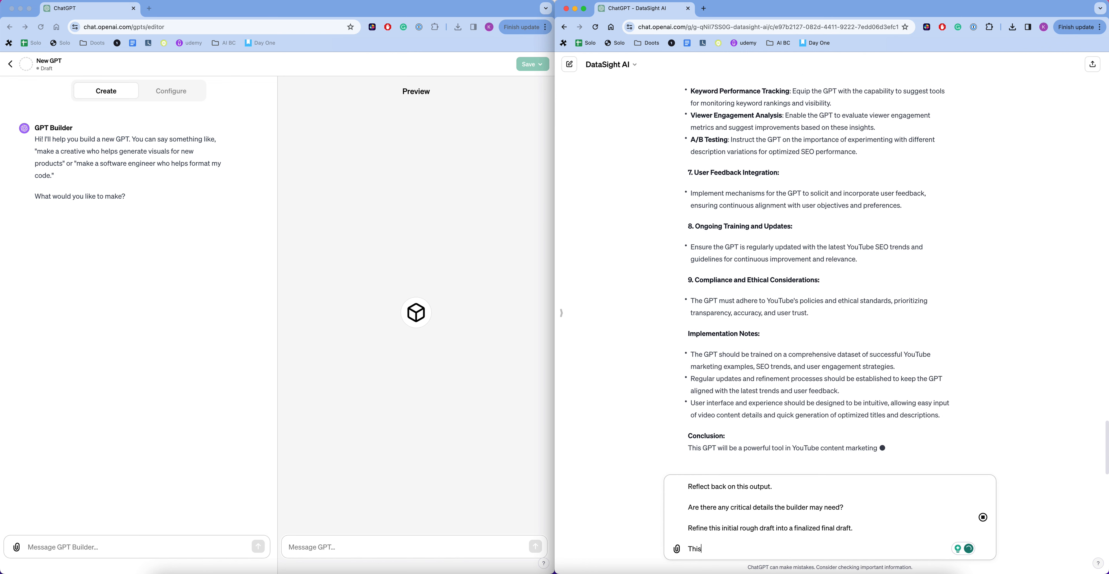
pyautogui.write(' final draft ')
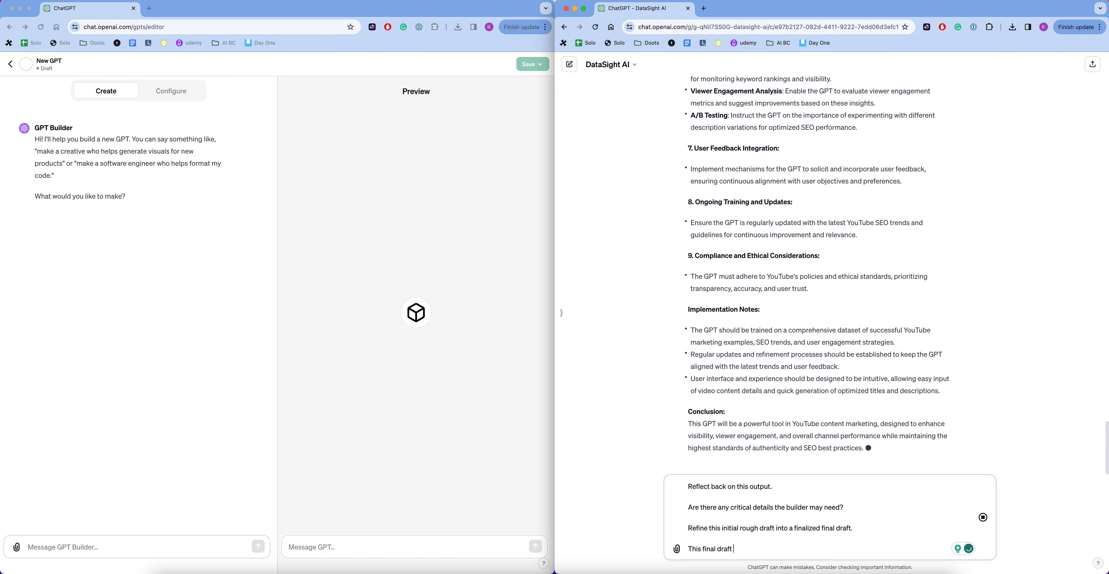
pyautogui.write('should be output in a code block utilizing mar')
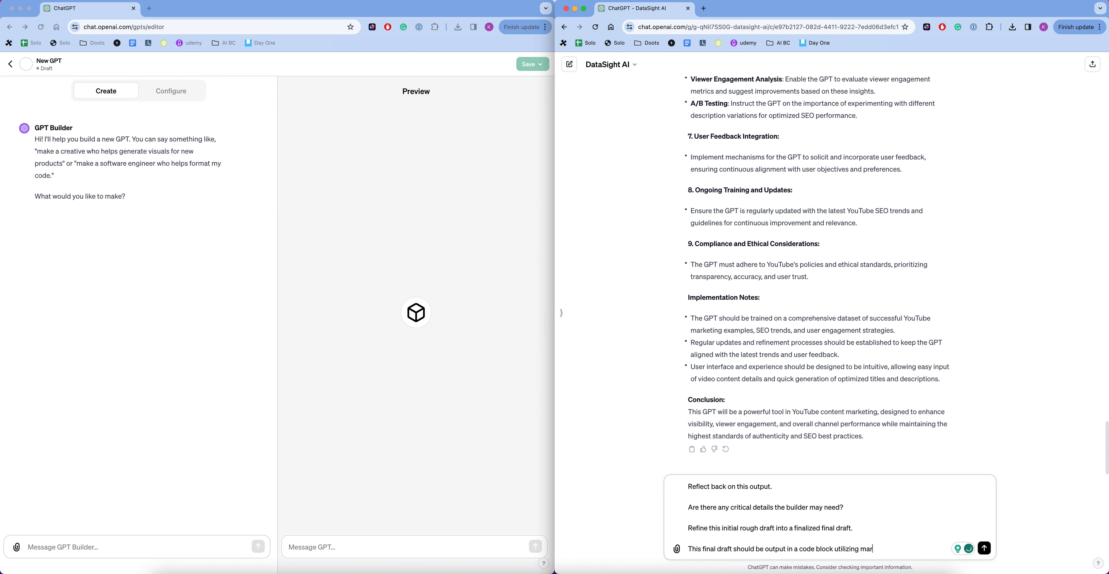
pyautogui.hotkey('shift', 'Return')
pyautogui.hotkey('shift', 'Return')
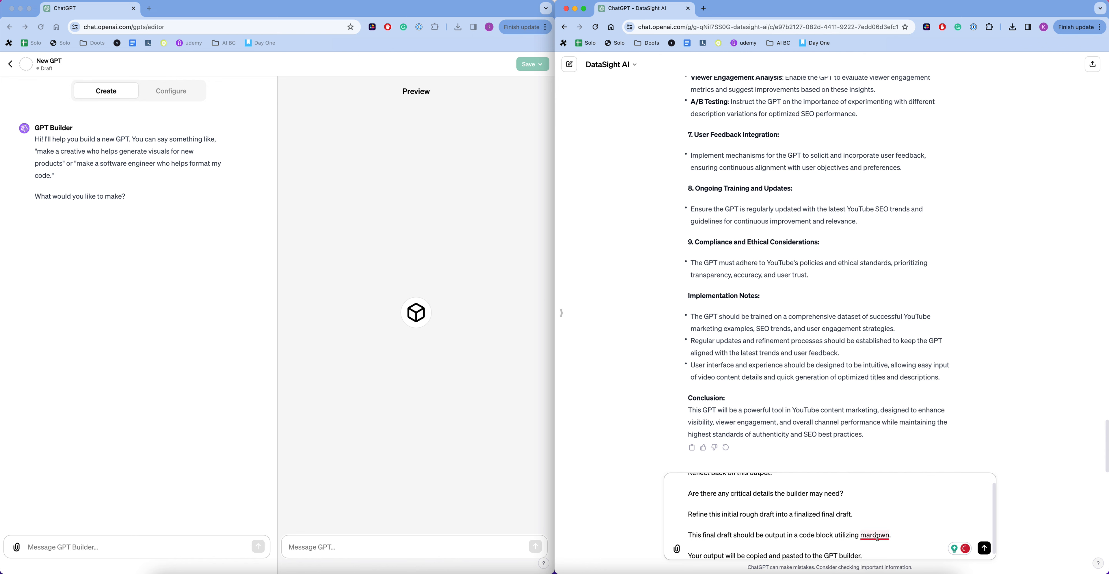
# Correct the misspelled word "markdown" in the drafted reply and send it to DataSight AI.
pyautogui.moveTo(877, 537)
pyautogui.click(886, 465)
pyautogui.click(983, 551)
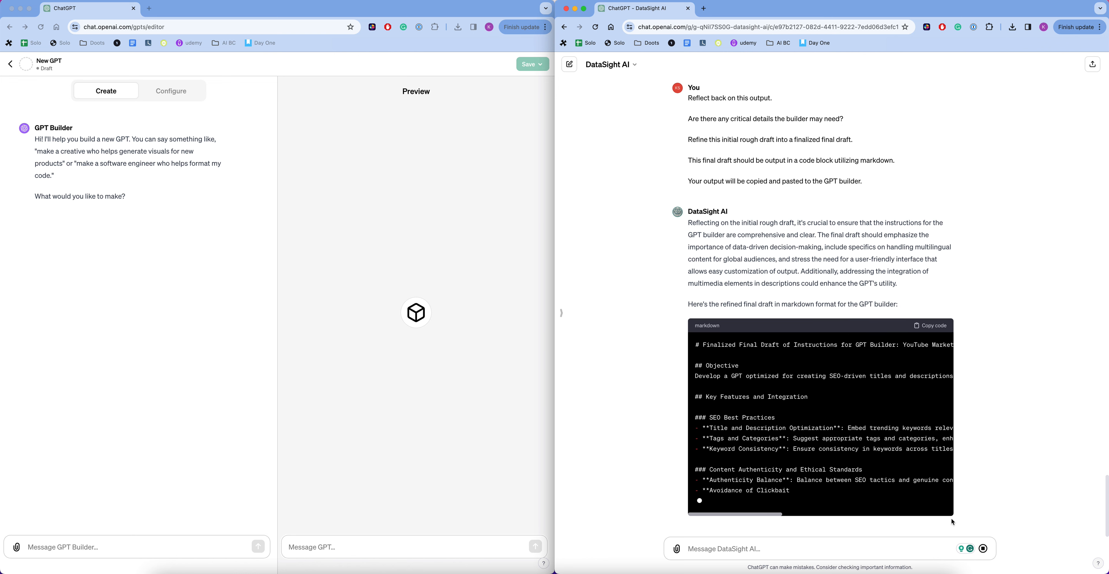
# In the sent prompt, insert "and expand on" after "Refine" and "of our instructions for the GPT builder" after "final draft", and resubmit it.
pyautogui.scroll(5, 758, 290)
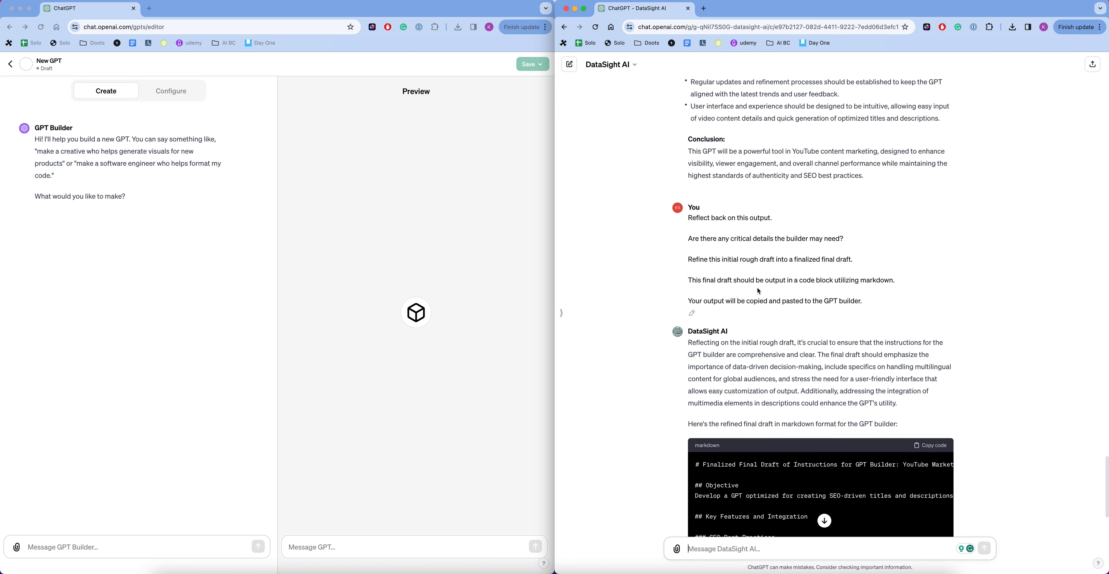
pyautogui.click(692, 313)
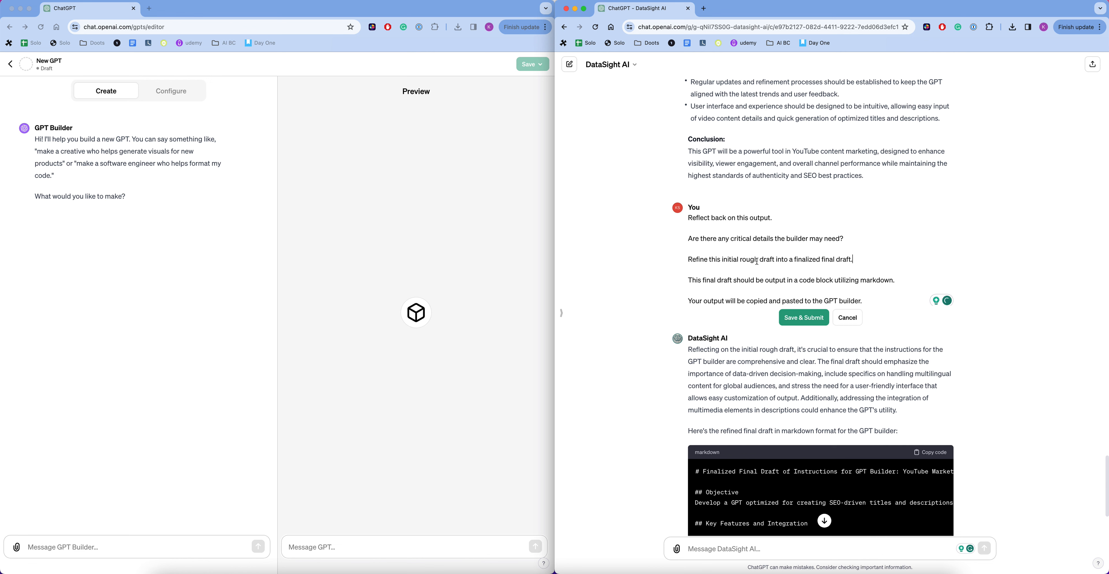
pyautogui.write('and expand o')
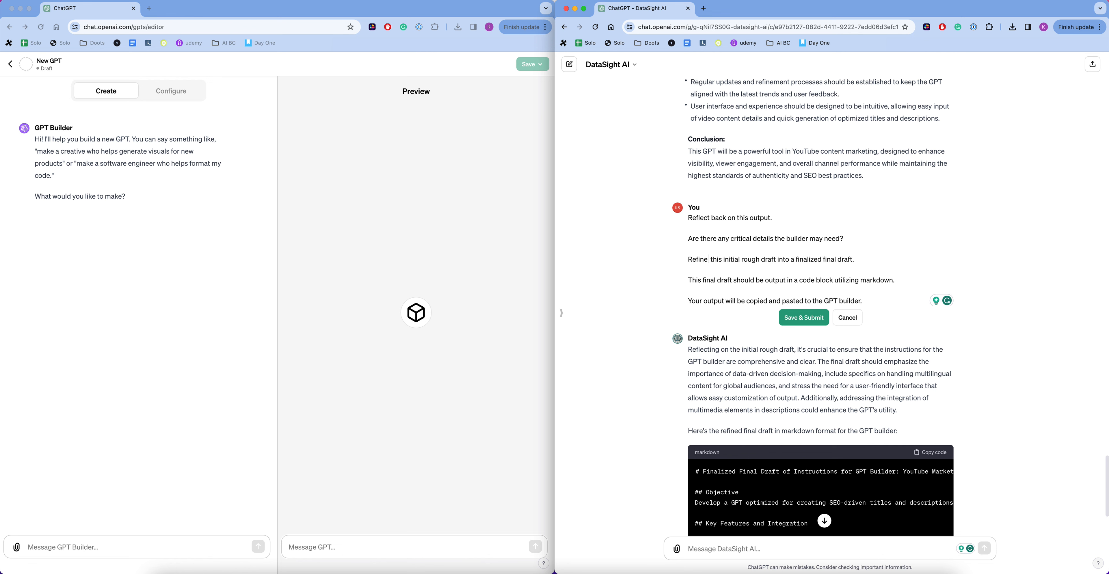
pyautogui.write('n')
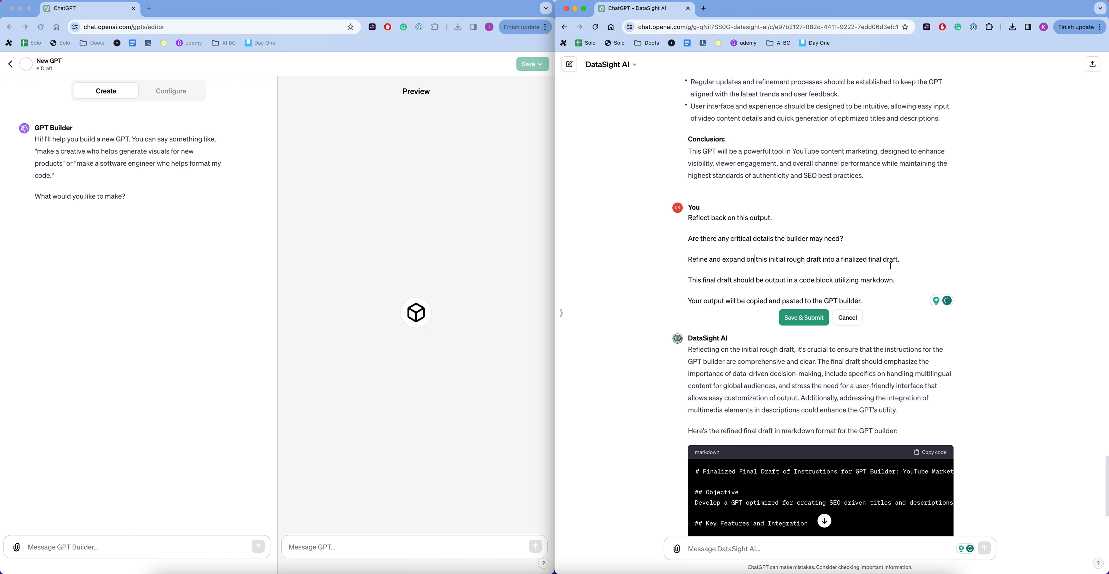
pyautogui.click(898, 259)
pyautogui.write('of our instructions for the GPT builder')
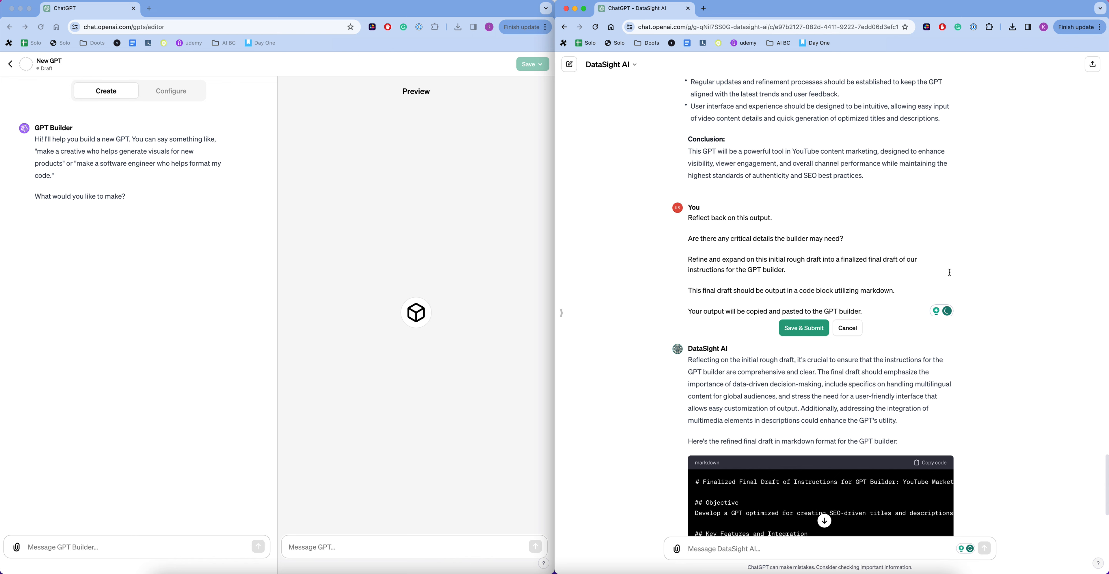
pyautogui.click(806, 329)
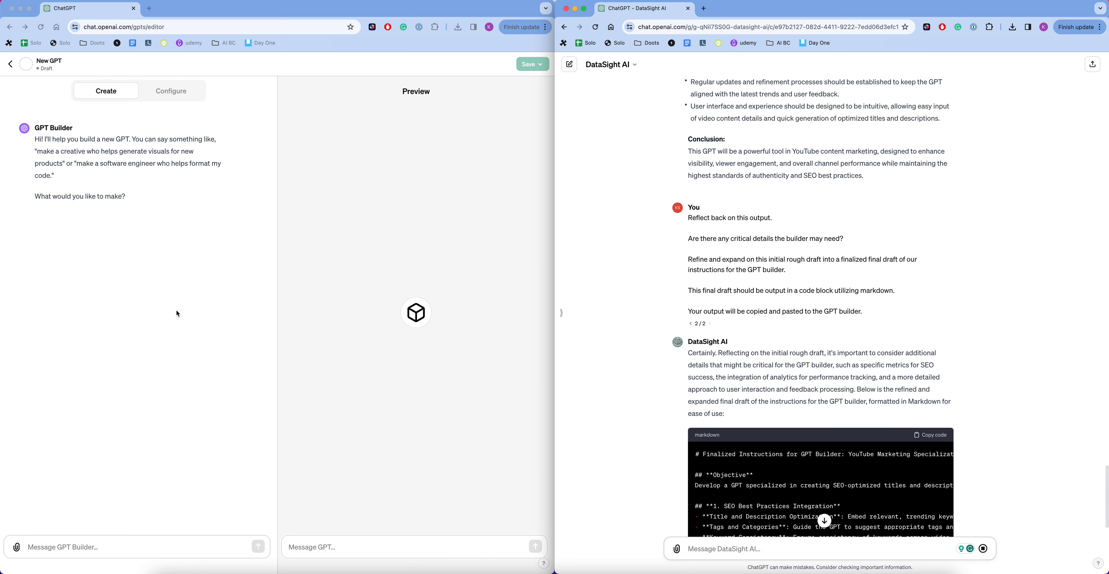
# Examine the full width of the instruction lines in the markdown code block that DataSight AI is generating.
pyautogui.scroll(-3, 830, 375)
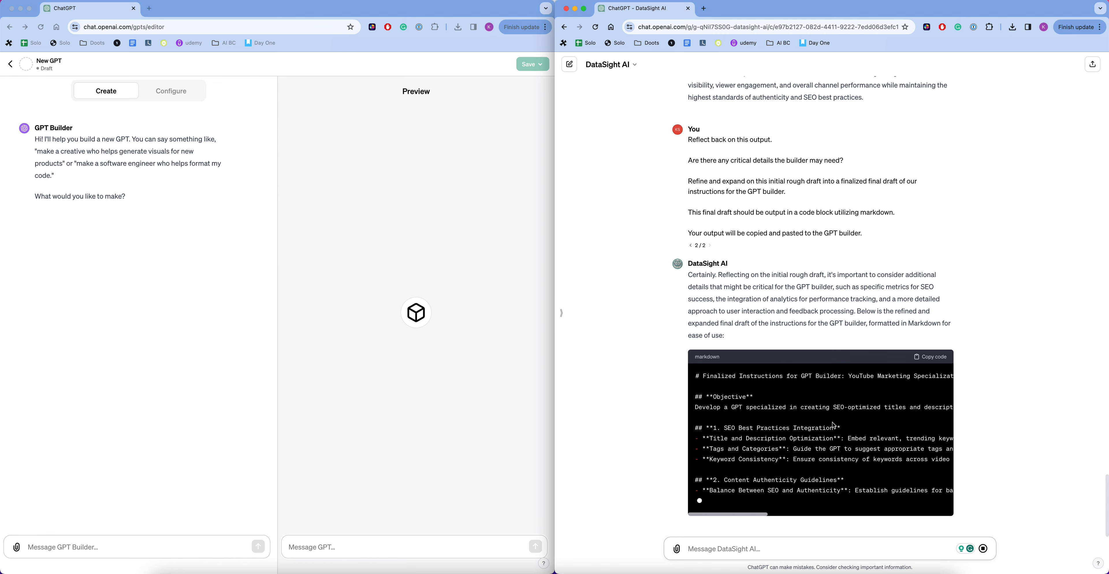
pyautogui.hscroll(3, 833, 425)
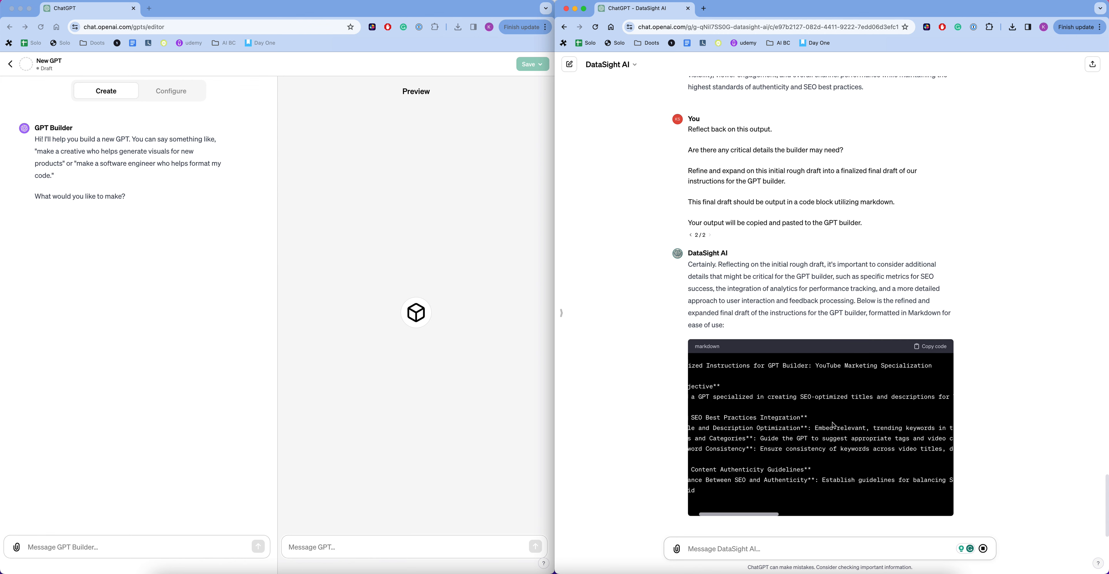
pyautogui.hscroll(-3, 833, 425)
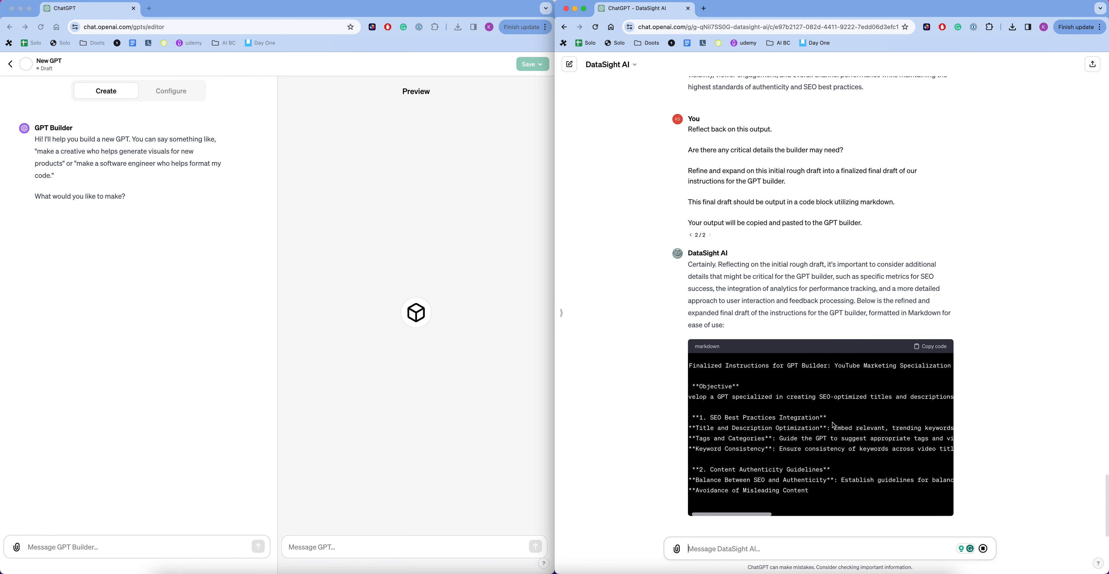
pyautogui.hscroll(5, 834, 425)
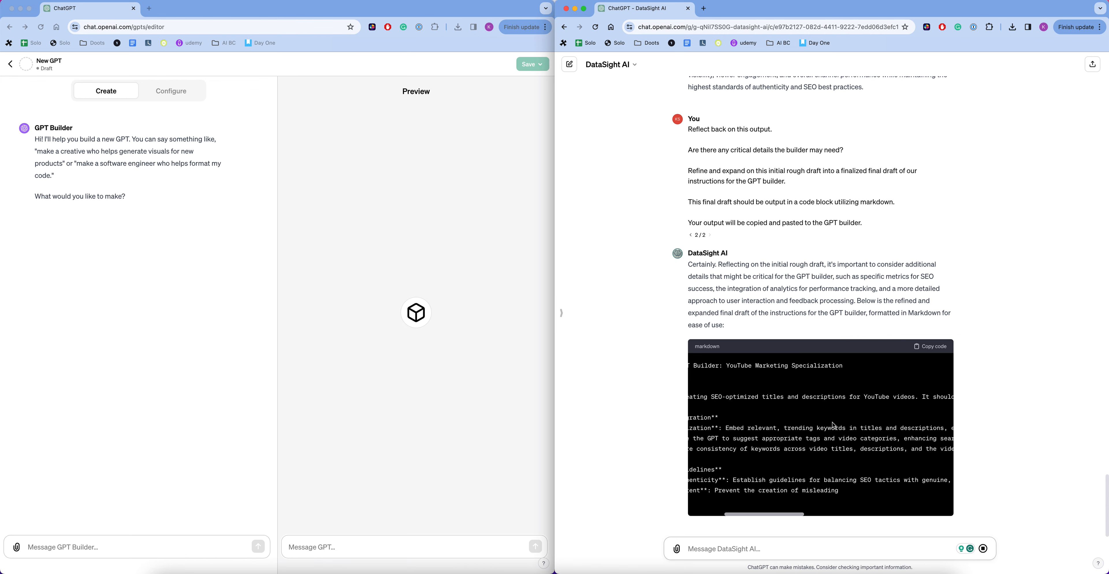
pyautogui.hscroll(5, 834, 426)
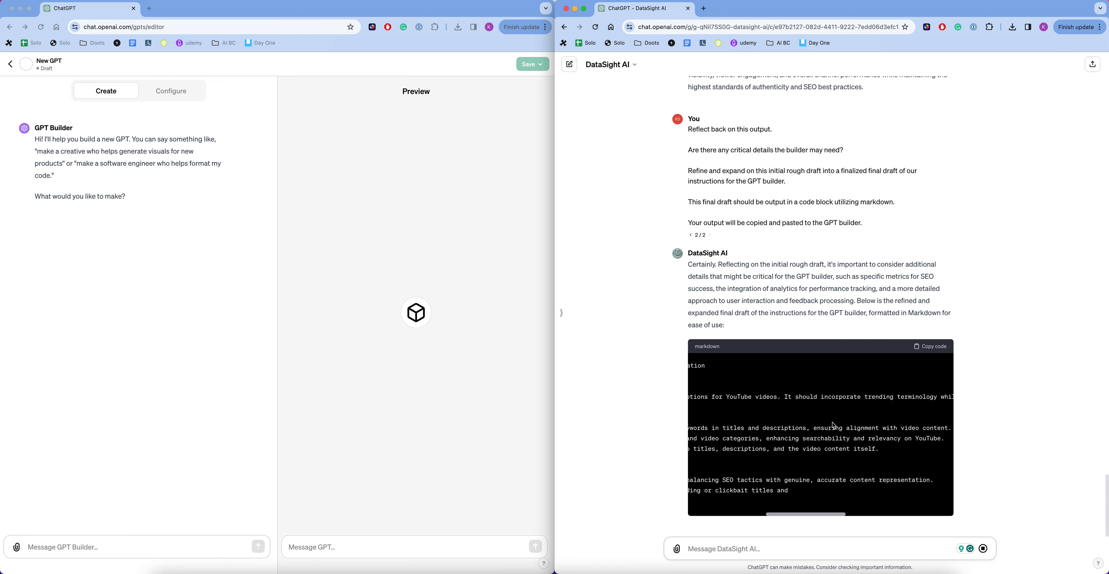
pyautogui.hscroll(5, 834, 425)
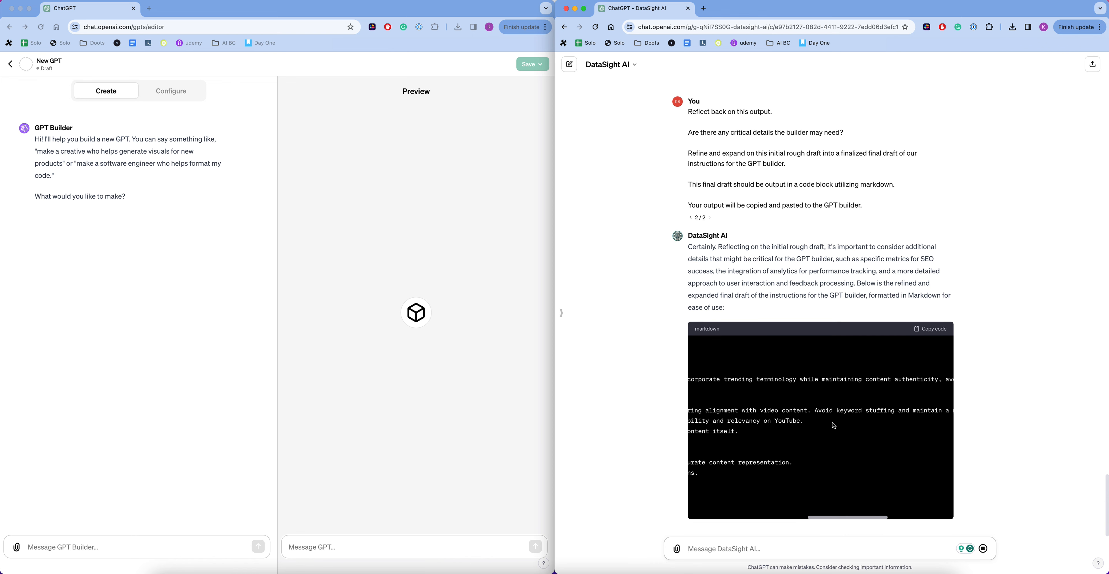
pyautogui.hscroll(5, 834, 425)
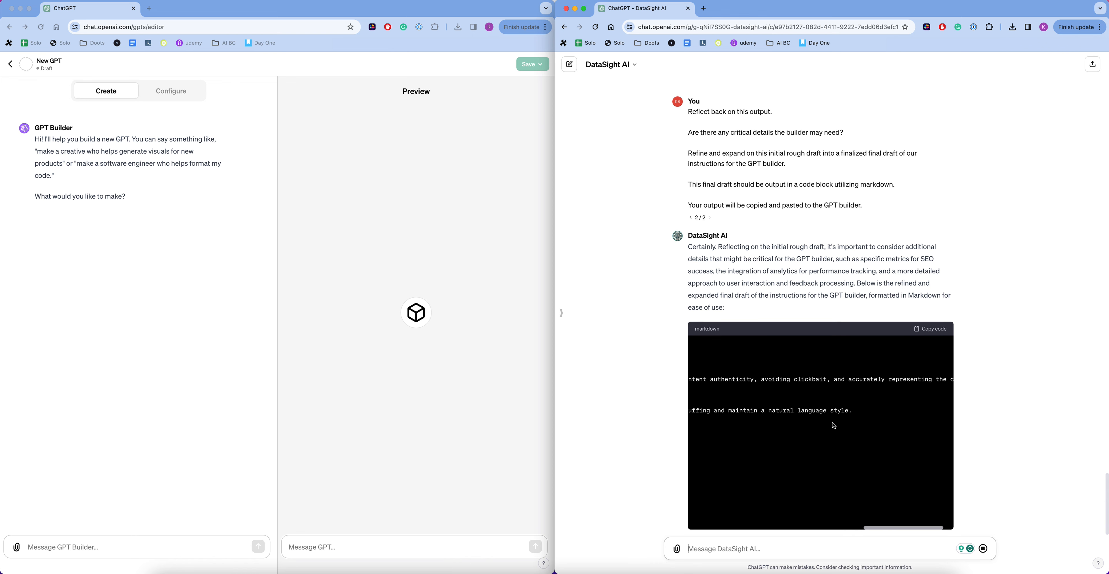
pyautogui.hscroll(3, 833, 425)
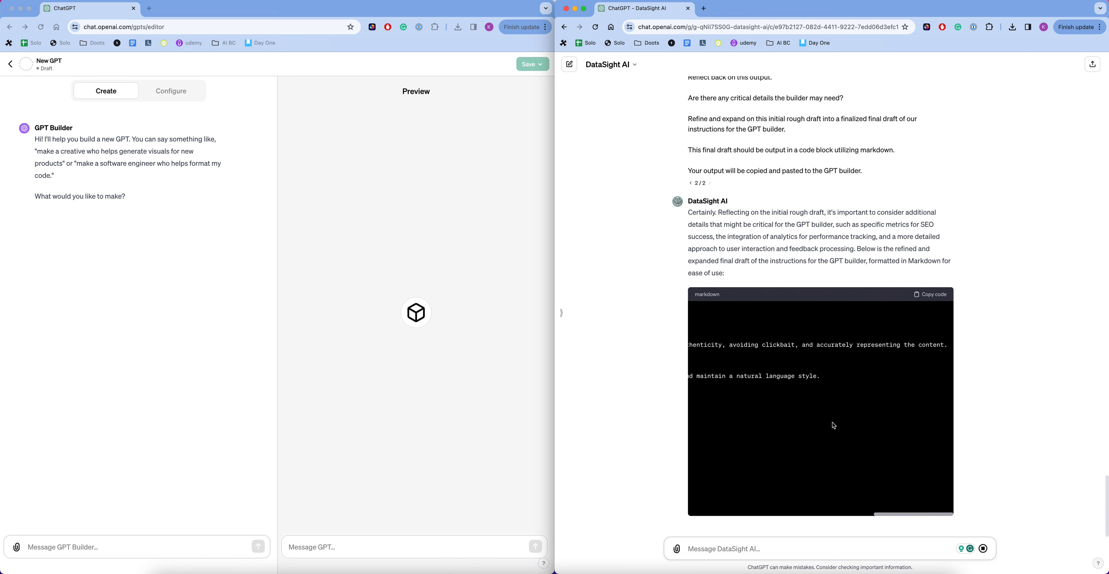
pyautogui.hscroll(-10, 833, 425)
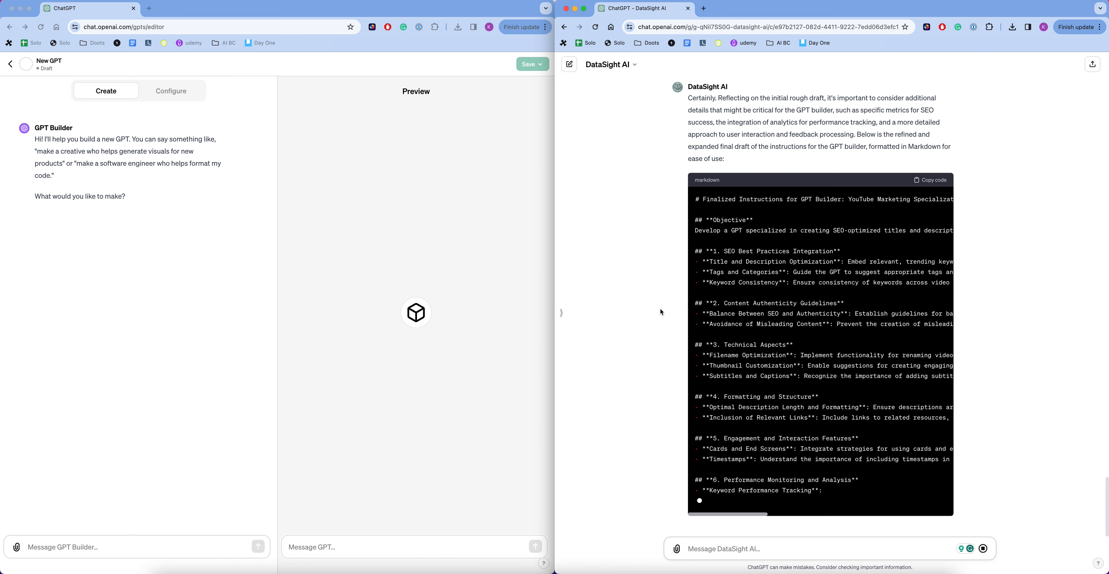
# Start a new reply to DataSight AI with "We are going to ask the GPT Builder if they have any questions for you.".
pyautogui.write('We')
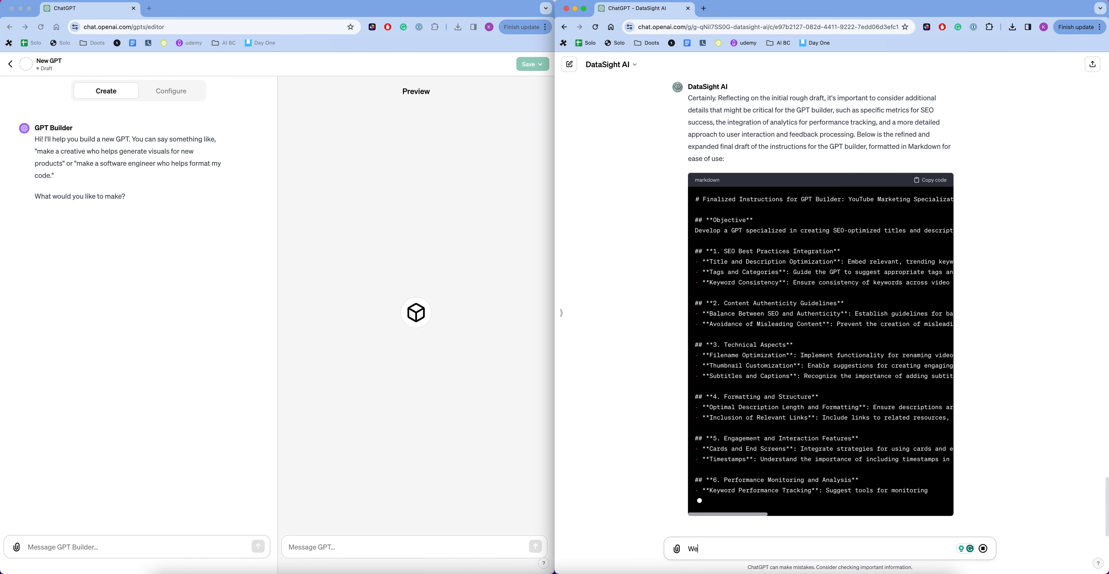
pyautogui.write(' are going to ask the')
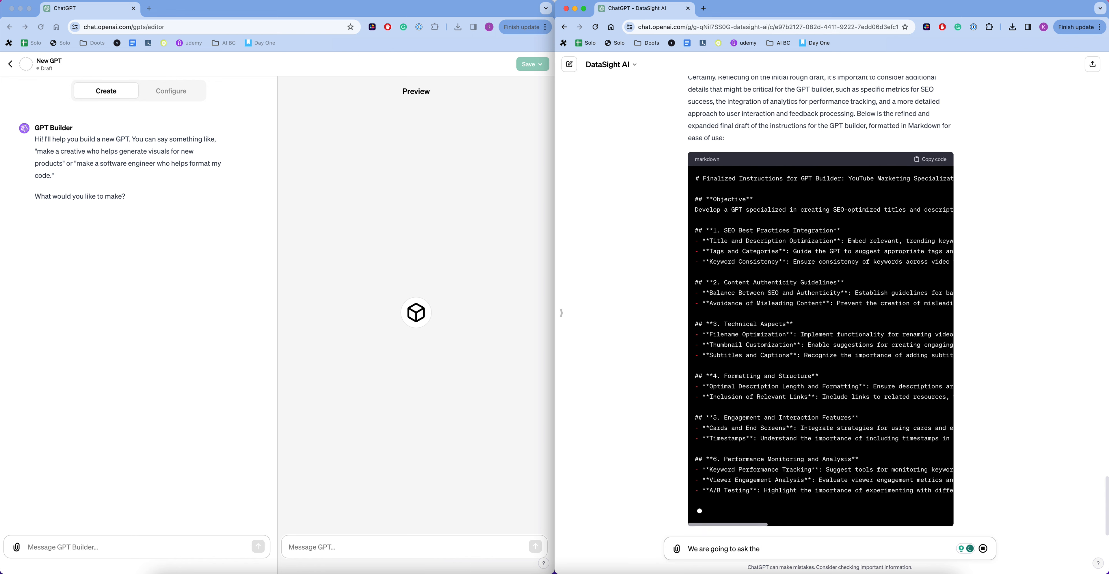
pyautogui.write(' GPT')
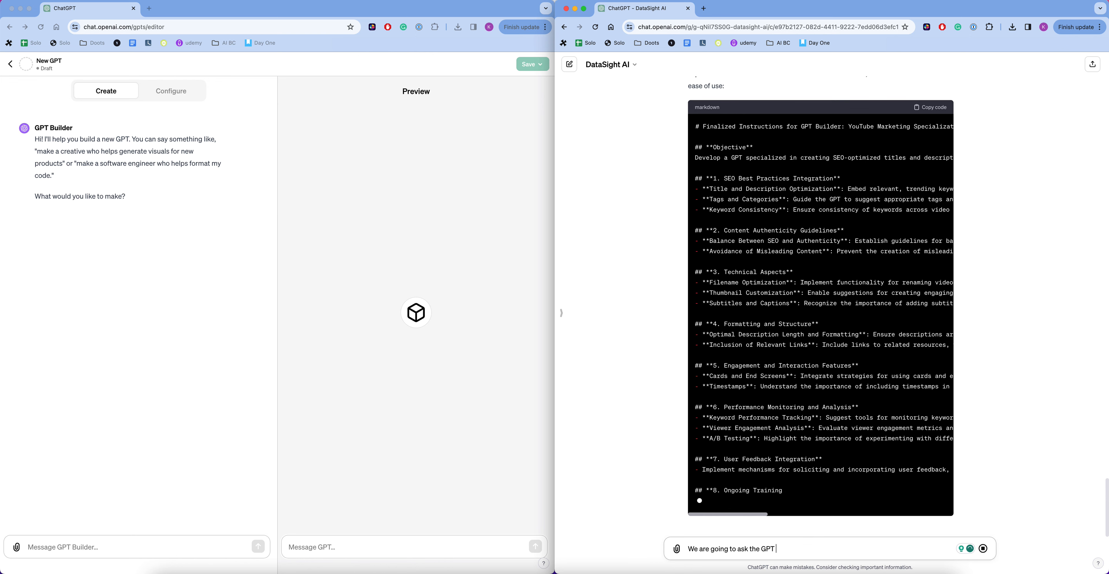
pyautogui.write(' Builder if t')
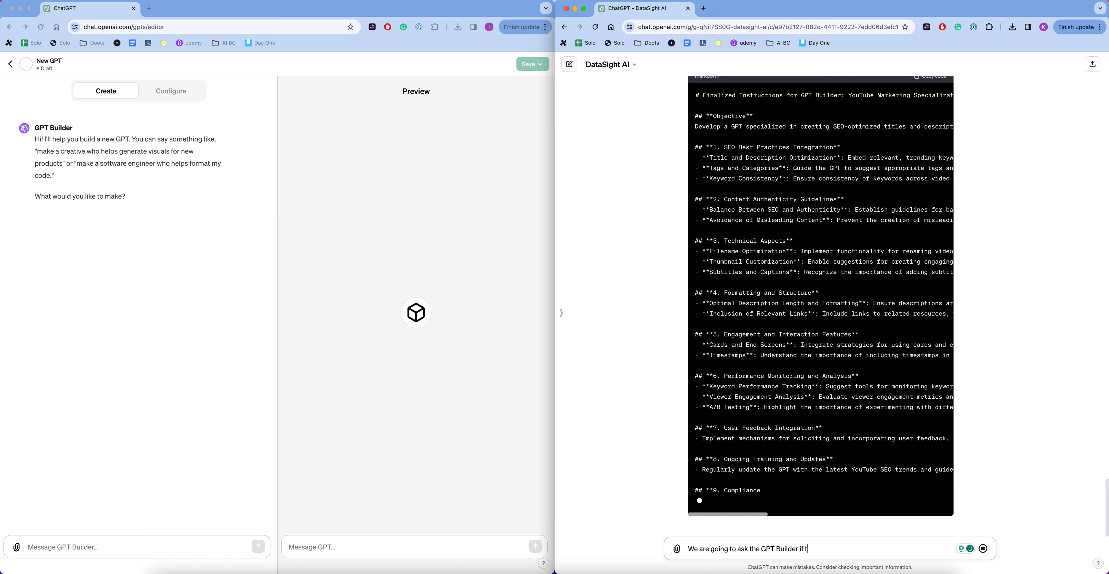
pyautogui.write('hey have any questions for you.')
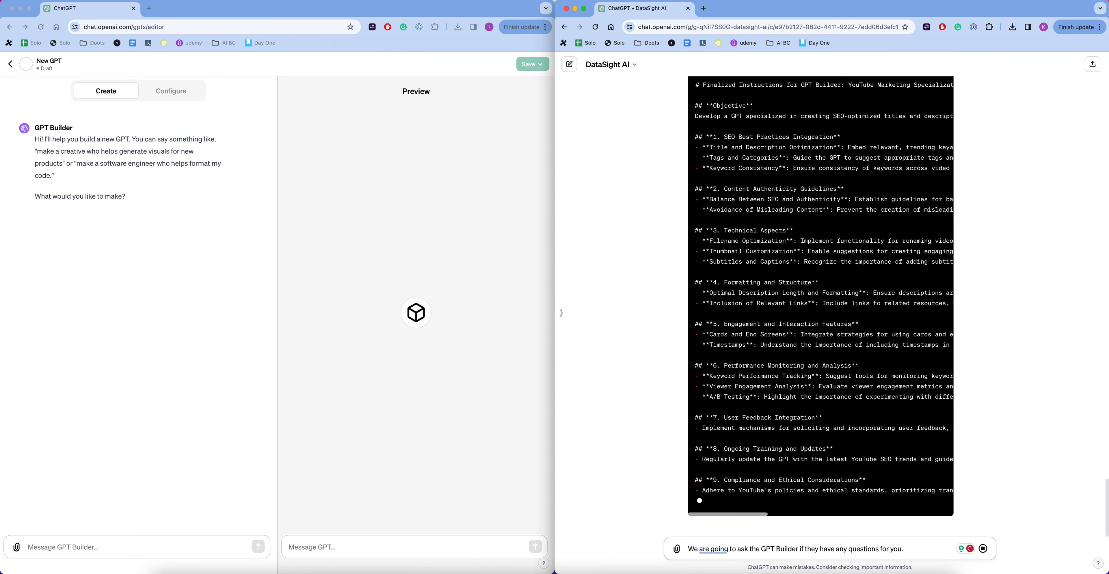
# Add the line "These questions will be copied and pasted between the two chats." to the drafted reply.
pyautogui.hotkey('shift', 'Return')
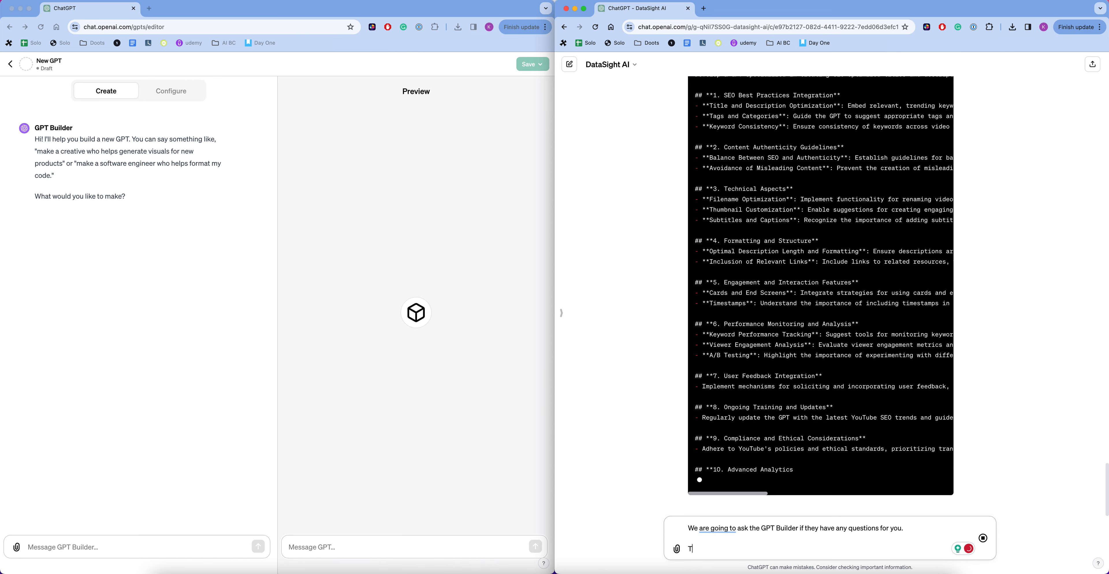
pyautogui.write('These')
pyautogui.write(' qyue')
pyautogui.write('uestions w')
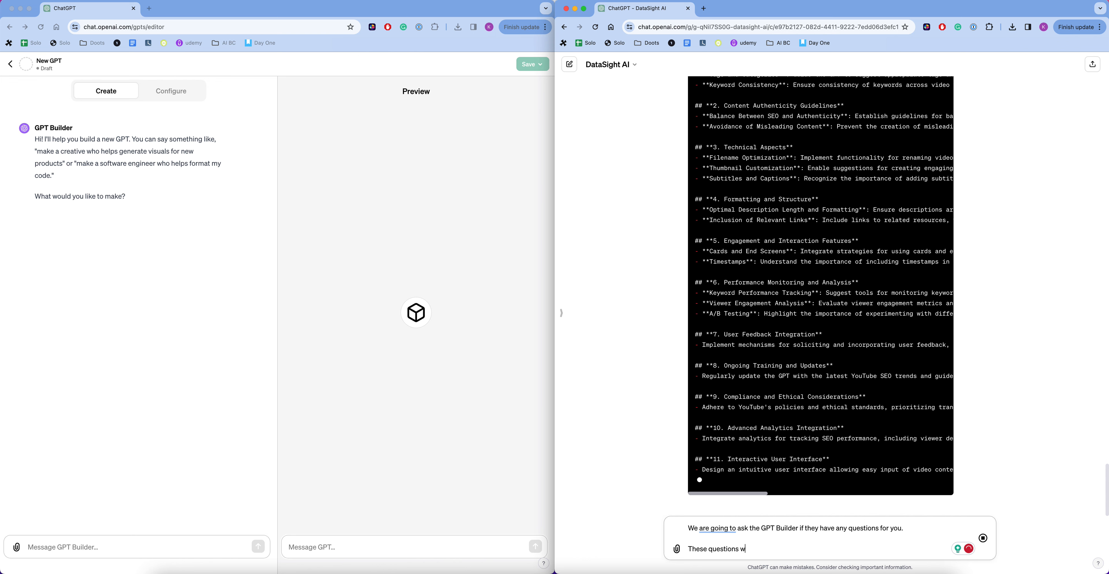
pyautogui.write('ill be copied and')
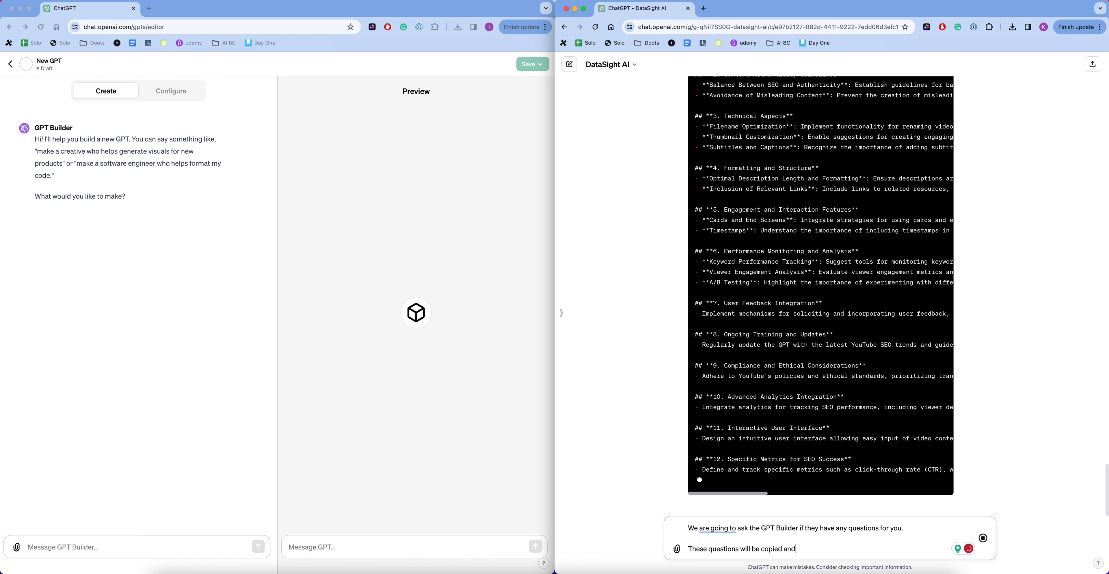
pyautogui.write(' pasted between ')
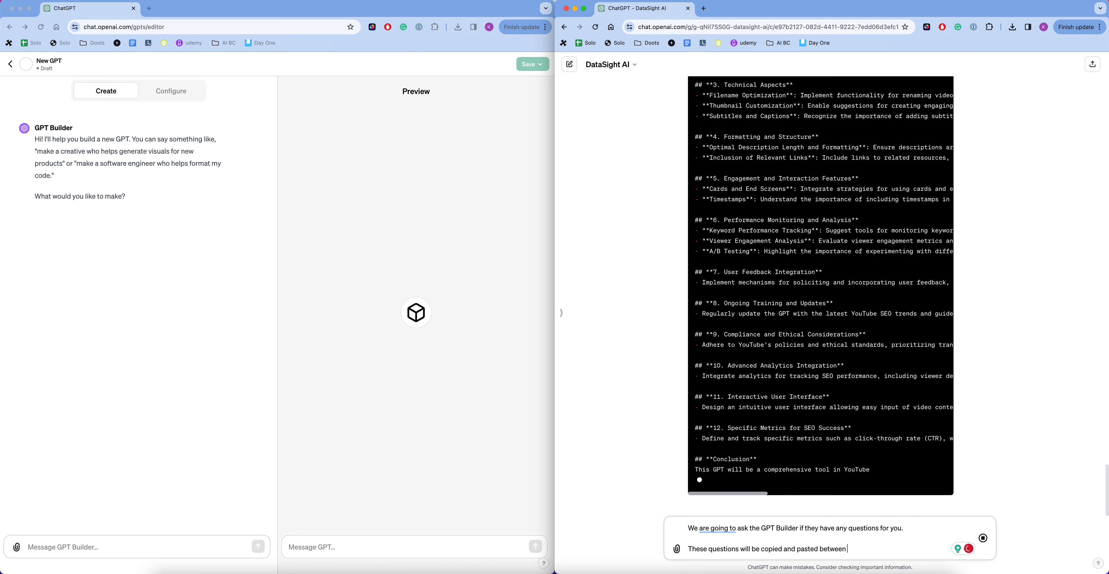
pyautogui.write('the two chats')
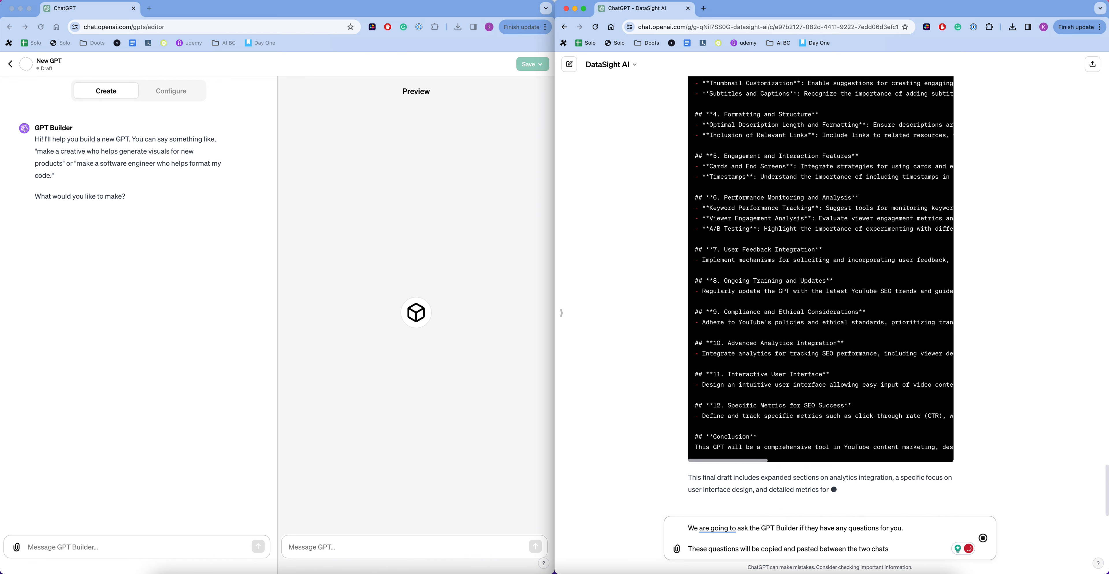
pyautogui.write('.')
# Add the line "I am mediating a conversation between you two." to the drafted reply.
pyautogui.hotkey('shift', 'Return')
pyautogui.write('I')
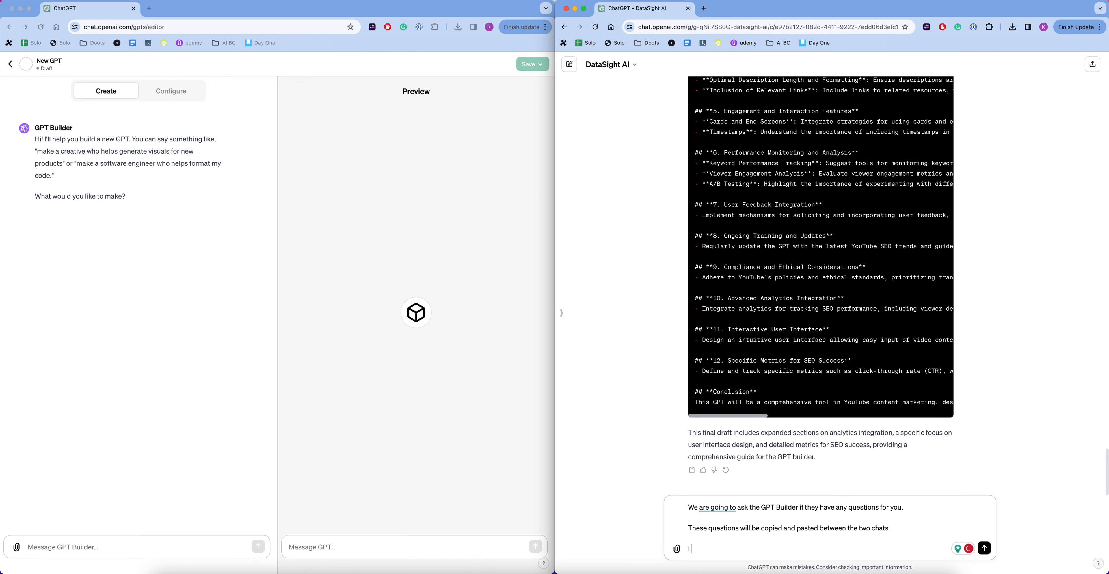
pyautogui.write(' am mediating a conversation between you two.')
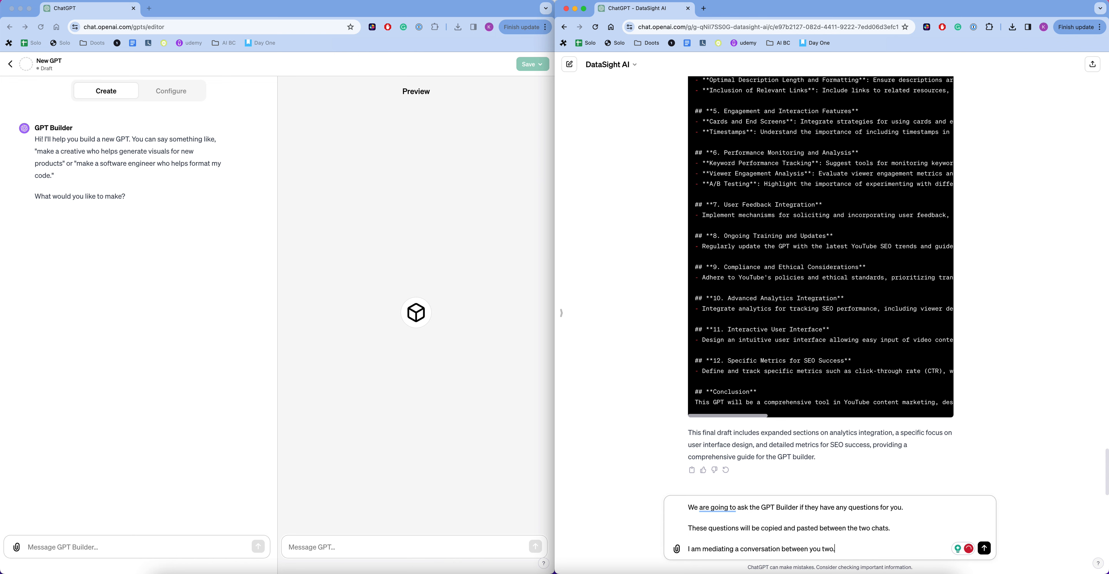
# Add "Here are a list of their questions:" to the drafted reply, followed by an empty block enclosed in triple quotation marks.
pyautogui.hotkey('shift', 'Return')
pyautogui.write('Here ar')
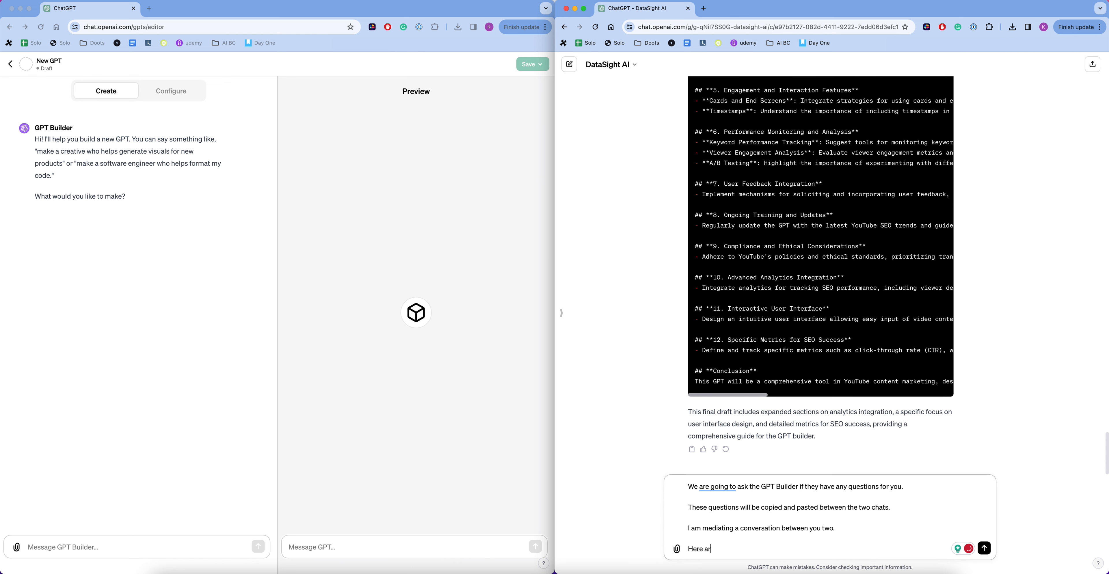
pyautogui.write('e a list of their questions:')
pyautogui.hotkey('shift', 'Return')
pyautogui.write('"')
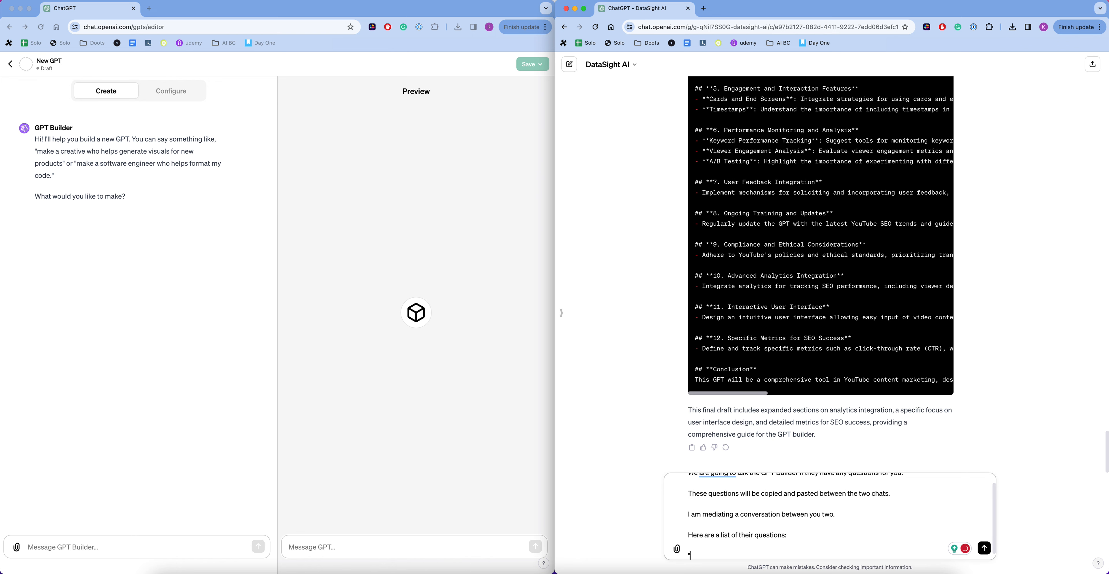
pyautogui.write('""')
pyautogui.hotkey('shift', 'Return')
pyautogui.write('"""')
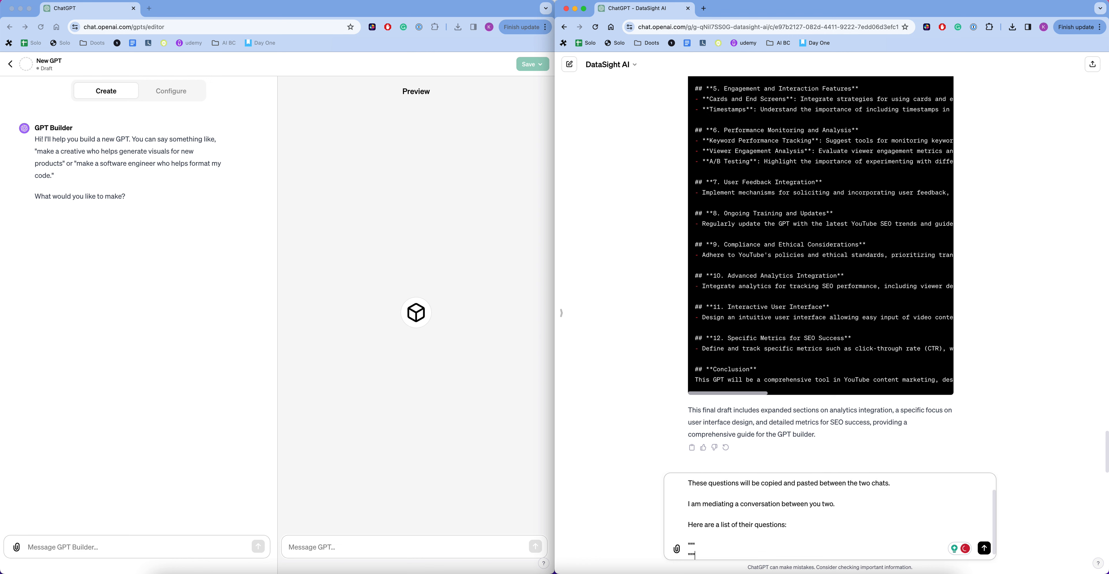
# End the drafted reply with "Please respond in a code block to be easily copied and pasted to the GPT Builder" below the quotation marks.
pyautogui.hotkey('shift', 'Return')
pyautogui.hotkey('shift', 'Return')
pyautogui.write('Please respond i')
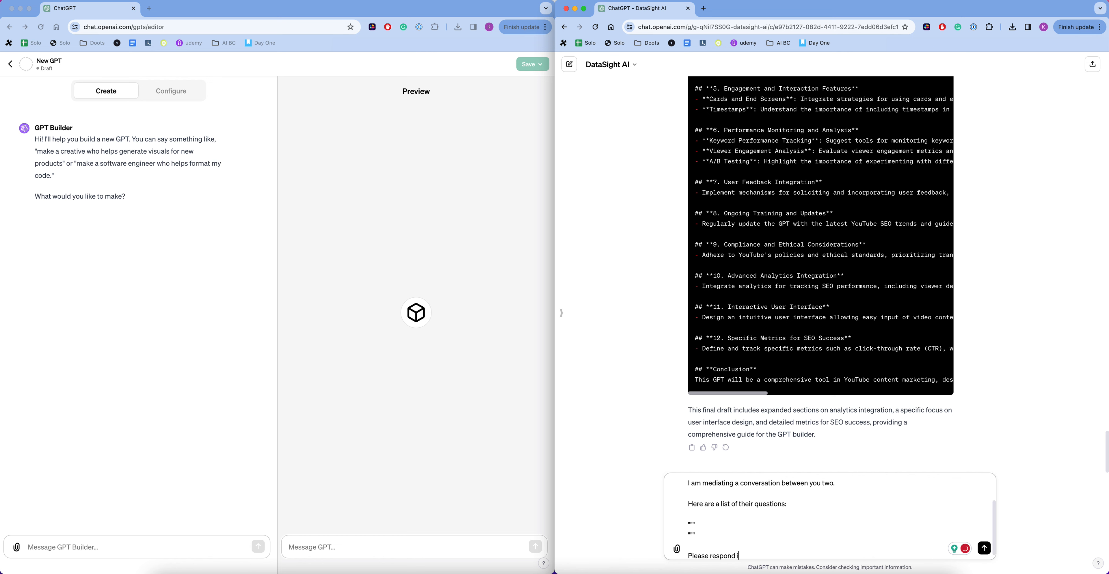
pyautogui.write('n a code block to be easily copied and pasted to th')
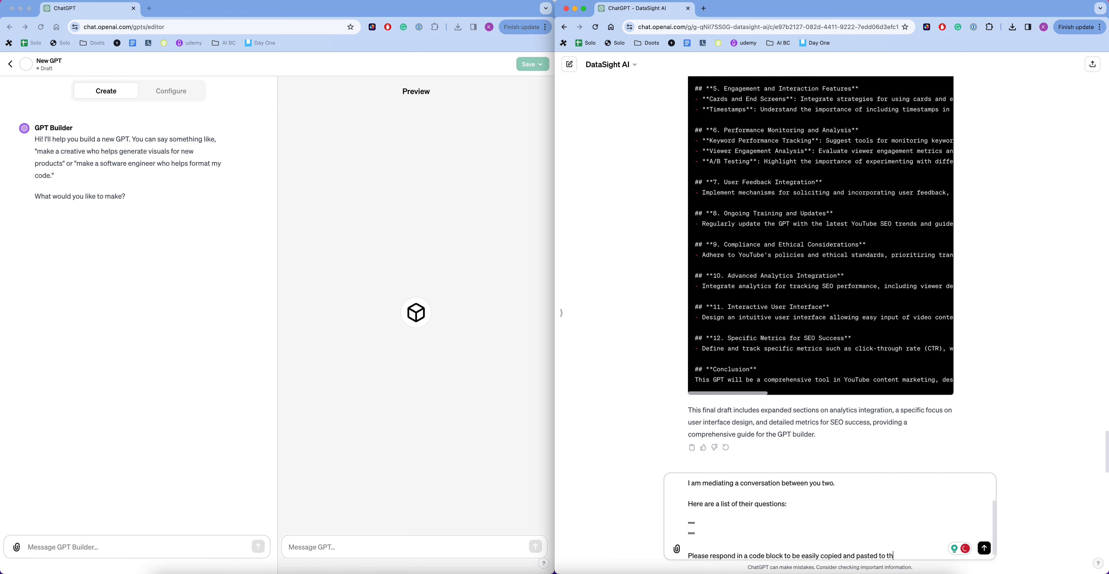
pyautogui.write('e GPT Builder')
# Copy DataSight AI's finalized markdown instructions for the YouTube marketing GPT and send them to the GPT Builder.
pyautogui.scroll(10, 809, 223)
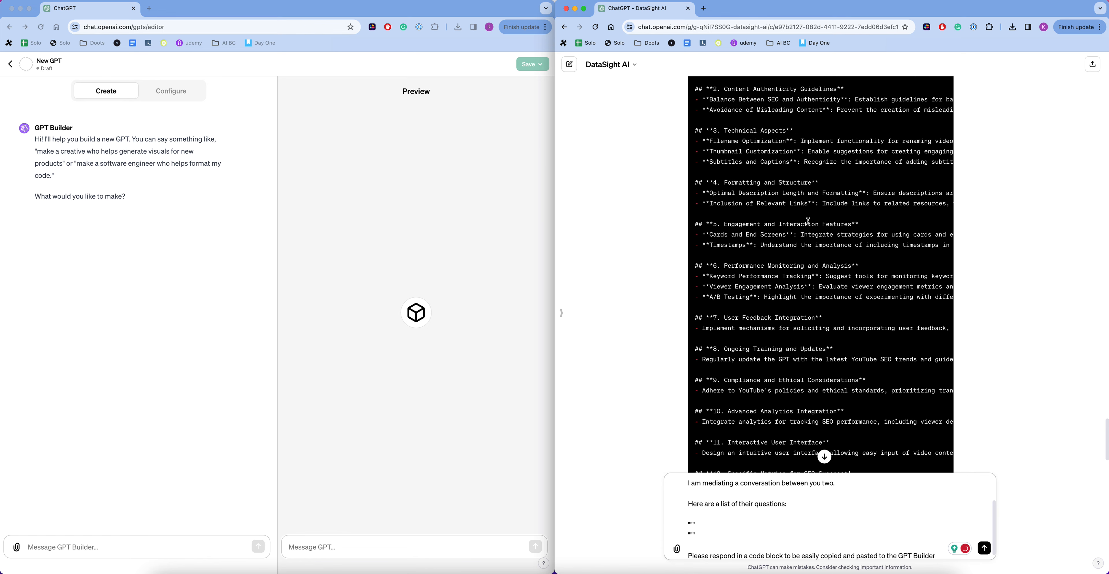
pyautogui.click(930, 219)
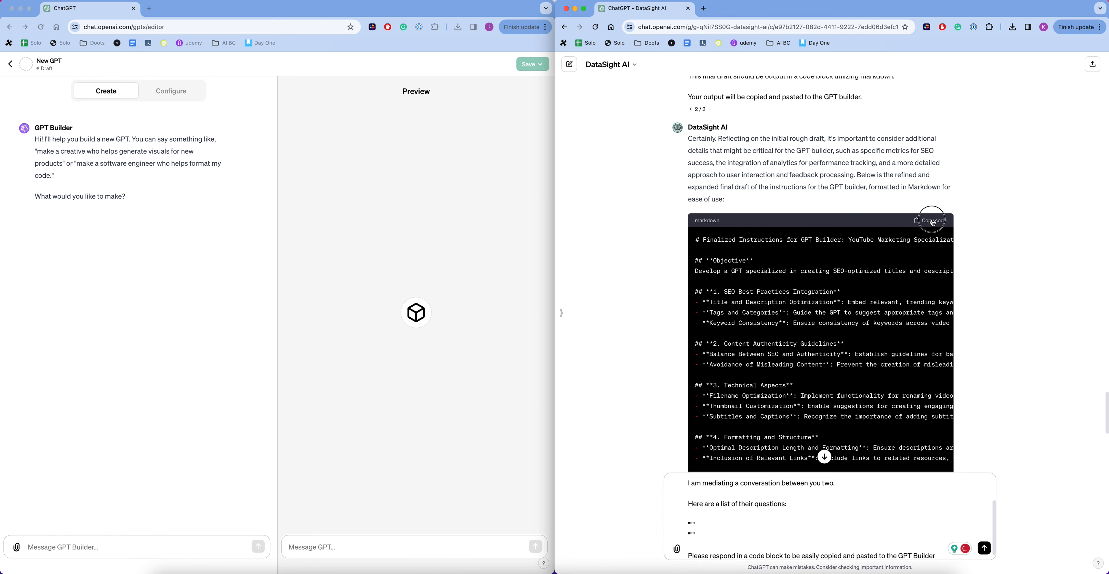
pyautogui.click(72, 548)
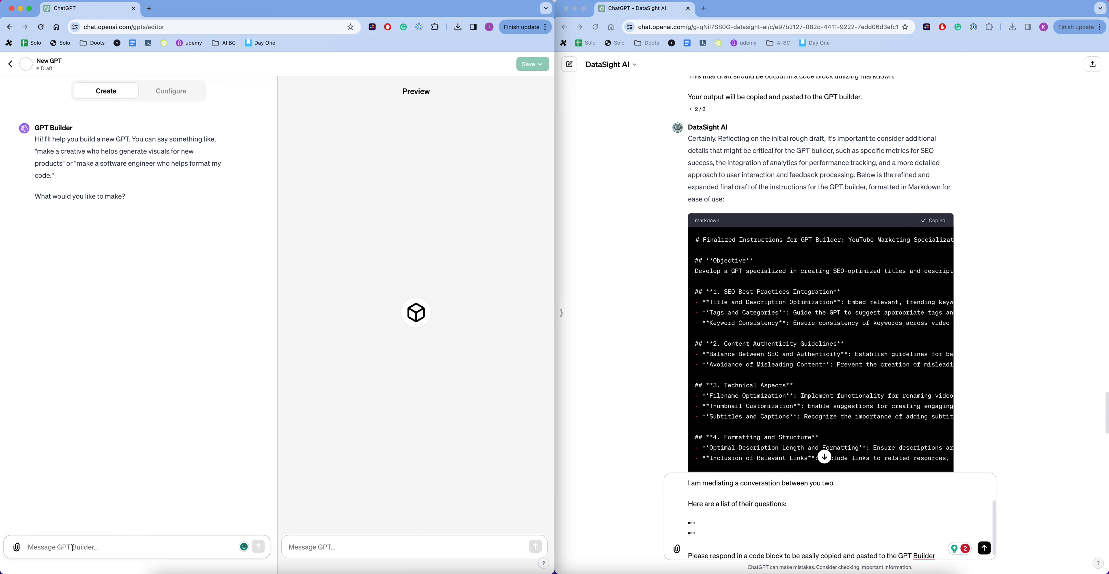
pyautogui.press('super+v')
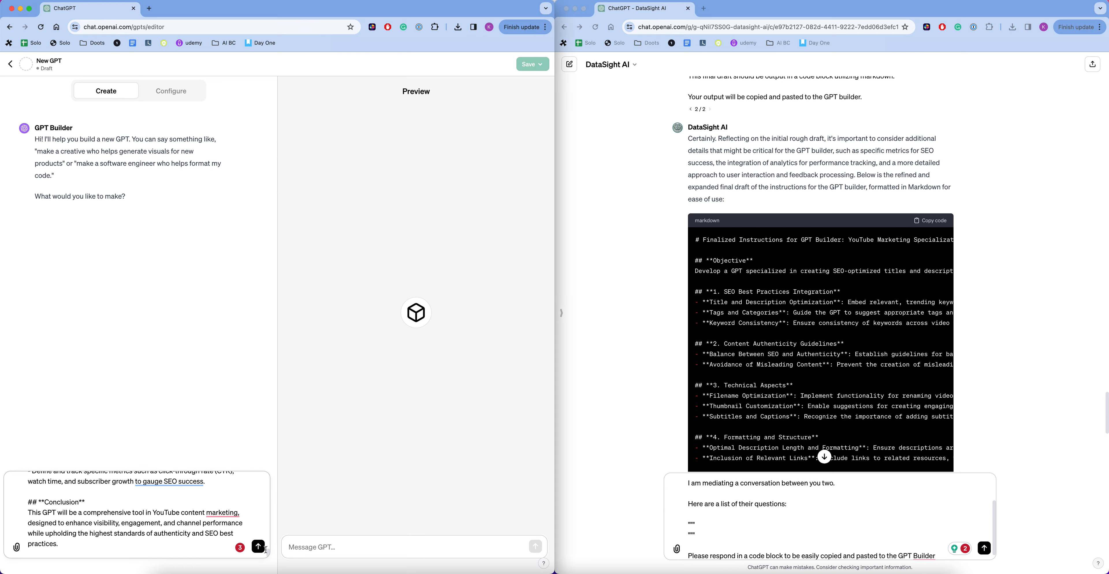
pyautogui.click(258, 547)
pyautogui.scroll(20, 144, 284)
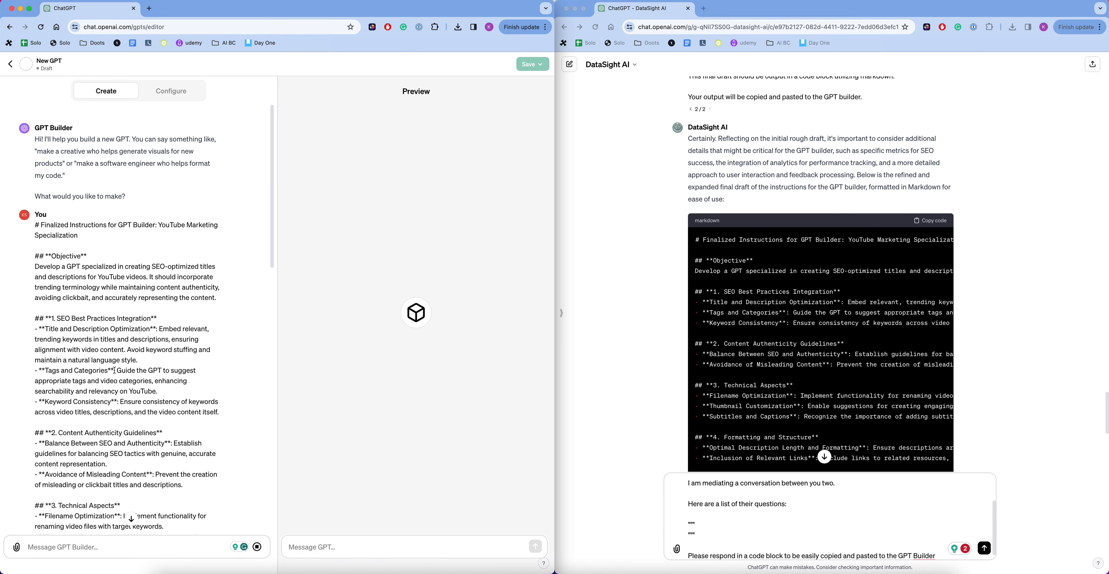
pyautogui.scroll(-20, 130, 387)
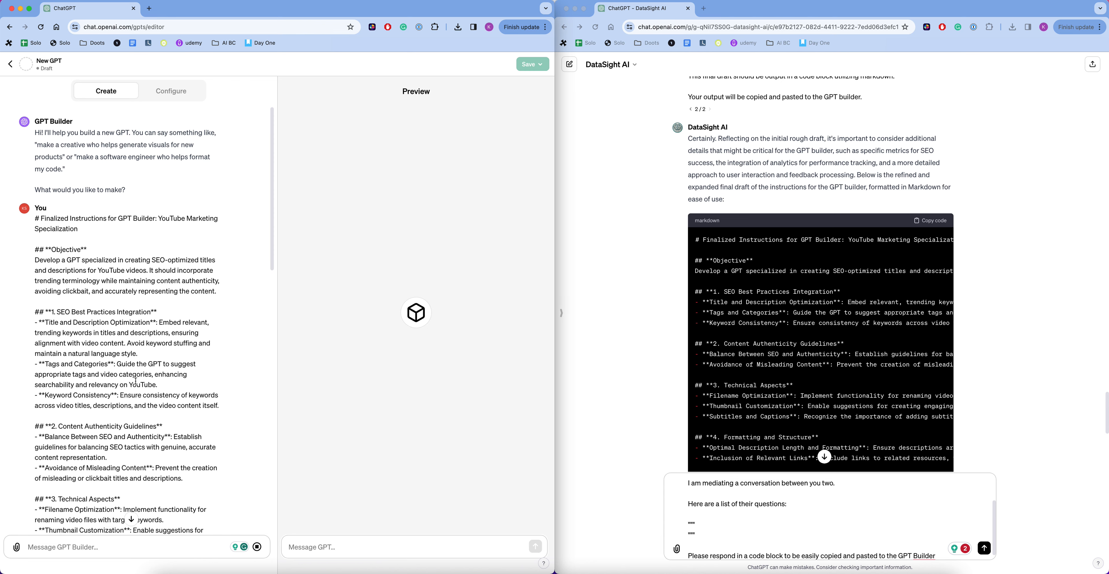
pyautogui.scroll(-1, 136, 380)
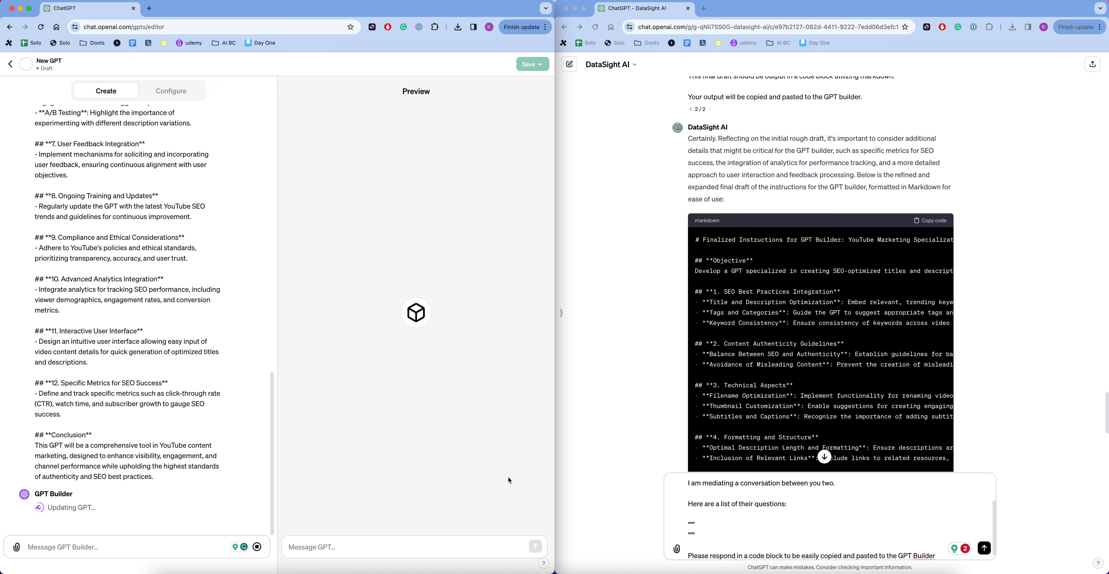
# Insert a blank line between the triple quotation marks in the drafted reply to DataSight AI.
pyautogui.click(699, 523)
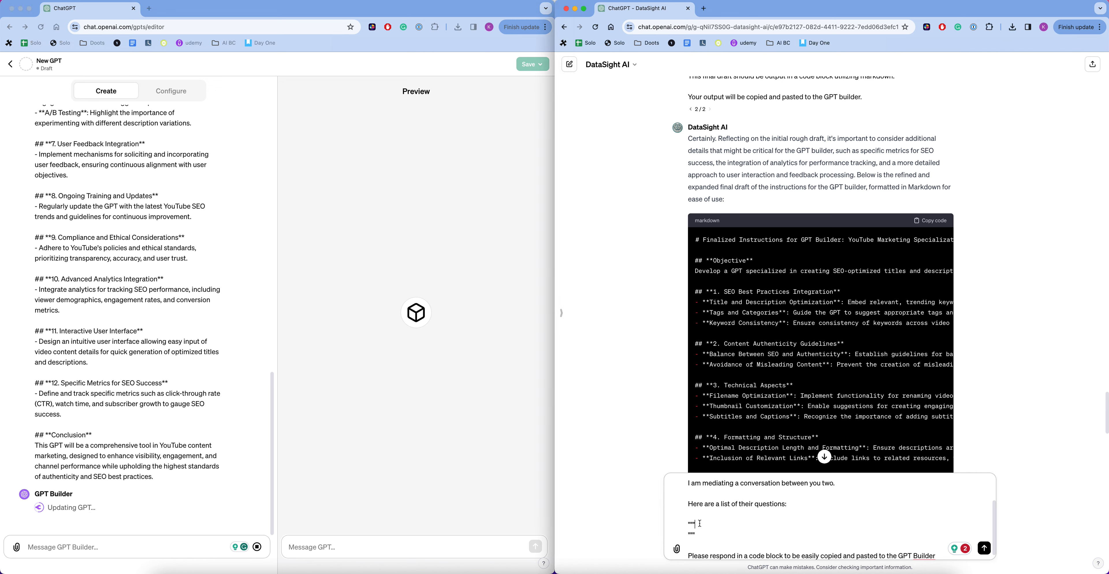
pyautogui.hotkey('shift', 'Return')
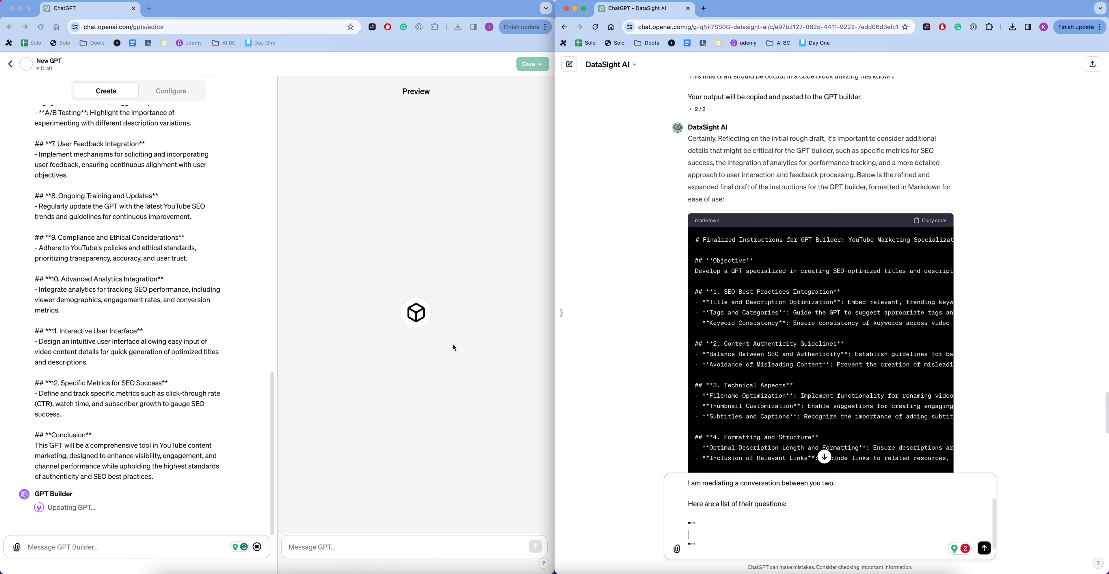
pyautogui.scroll(15, 650, 212)
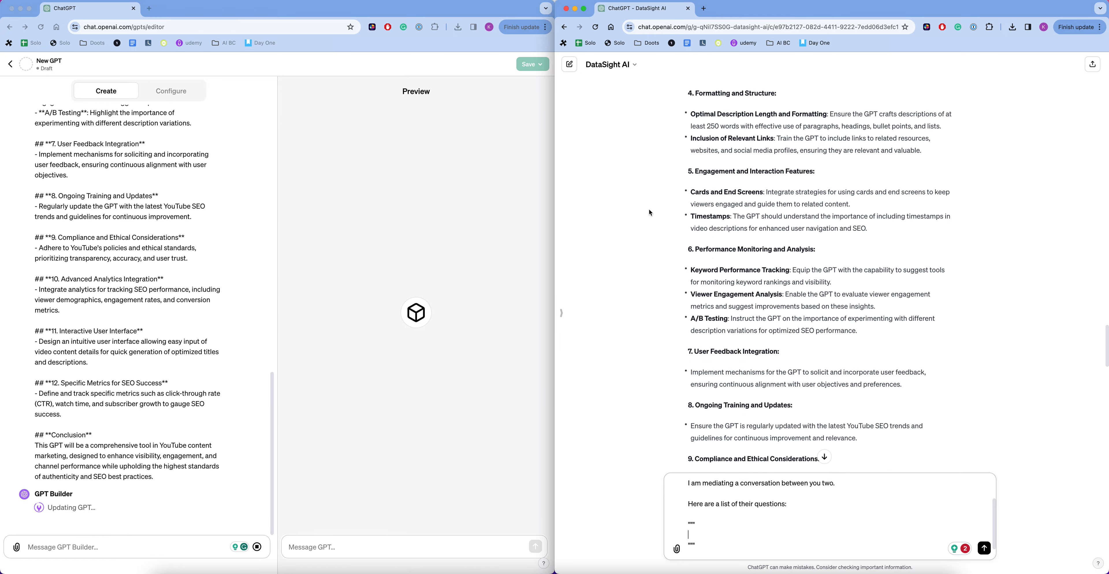
pyautogui.scroll(-5, 649, 212)
pyautogui.scroll(20, 649, 209)
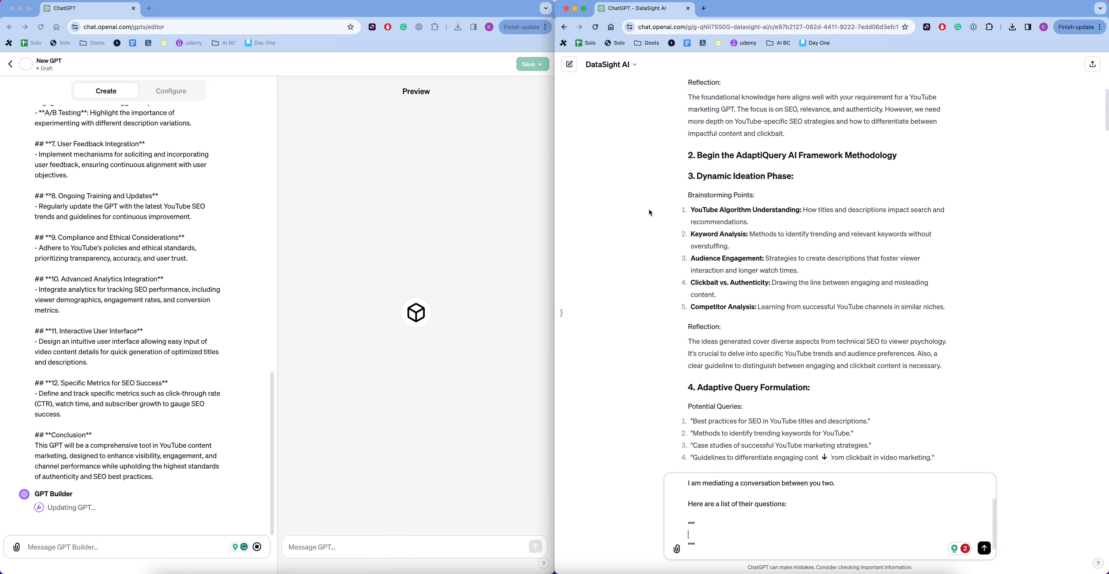
pyautogui.scroll(-20, 649, 209)
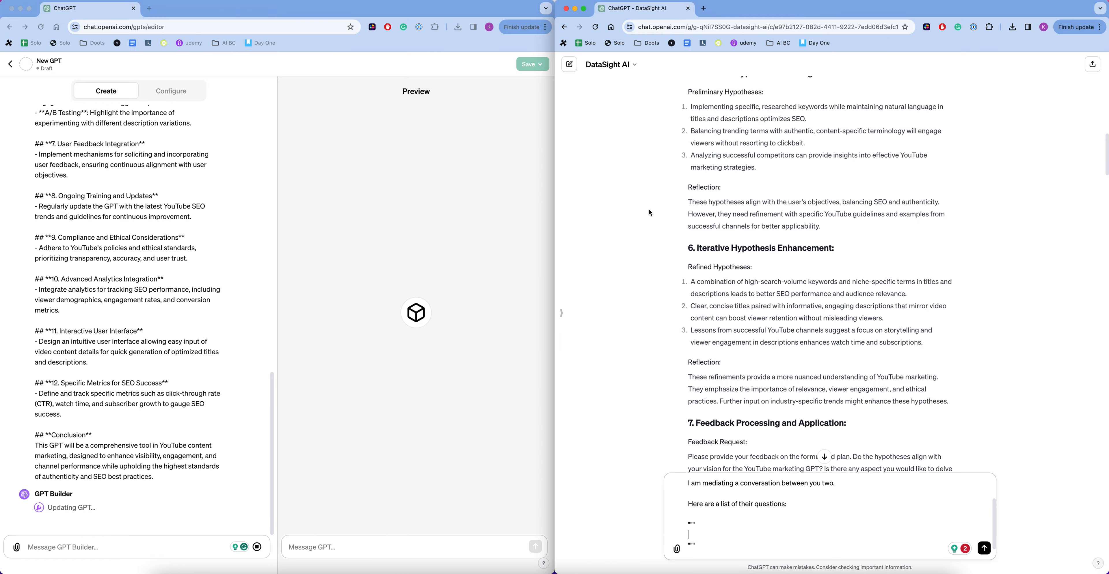
pyautogui.scroll(-20, 648, 208)
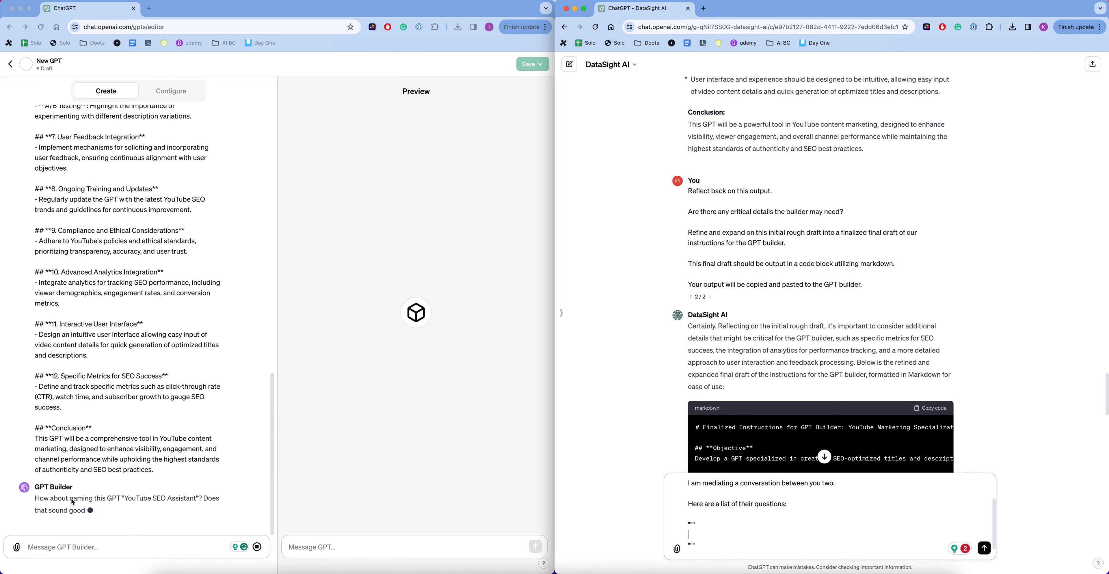
# Accept the GPT Builder's proposed name "YouTube SEO Assistant" by replying "Sure!".
pyautogui.click(109, 551)
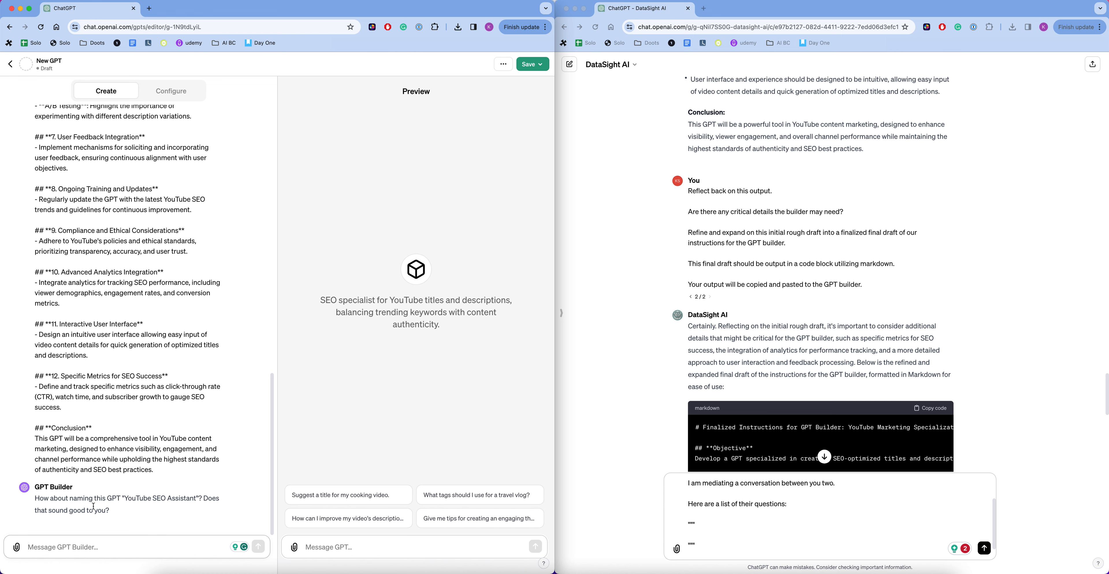
pyautogui.write('Sure!')
pyautogui.press('Return')
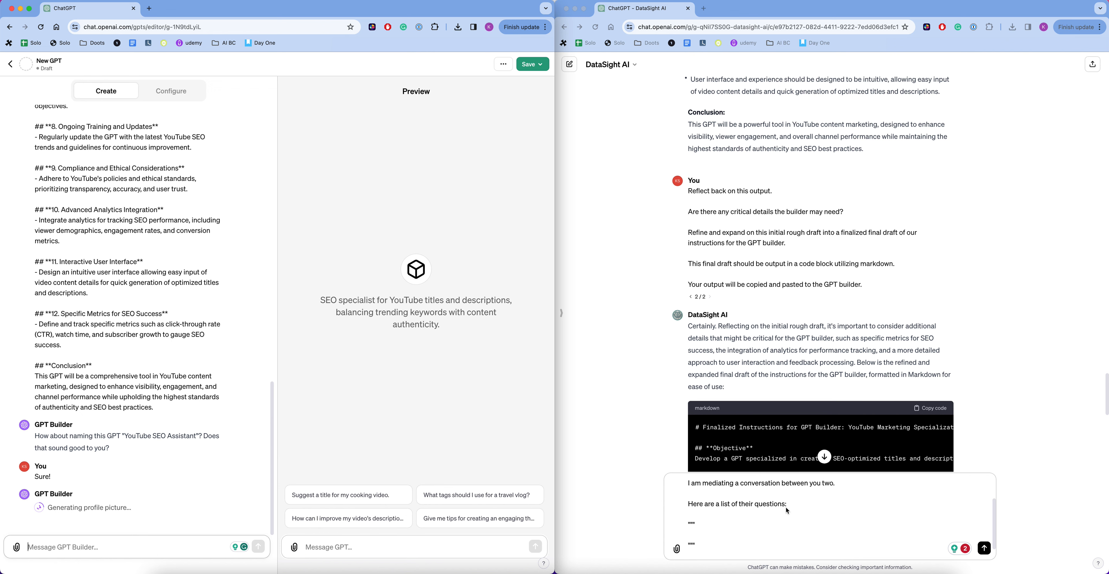
# Apply the suggested period after "GPT Builder" at the end of the drafted reply to DataSight AI.
pyautogui.click(715, 544)
pyautogui.press('super+v')
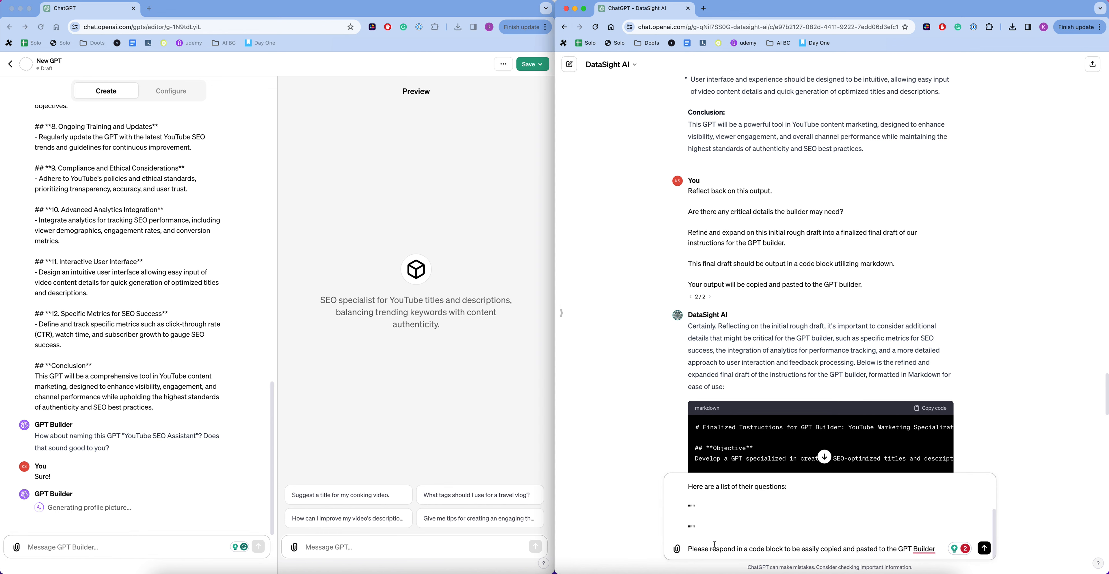
pyautogui.moveTo(924, 548)
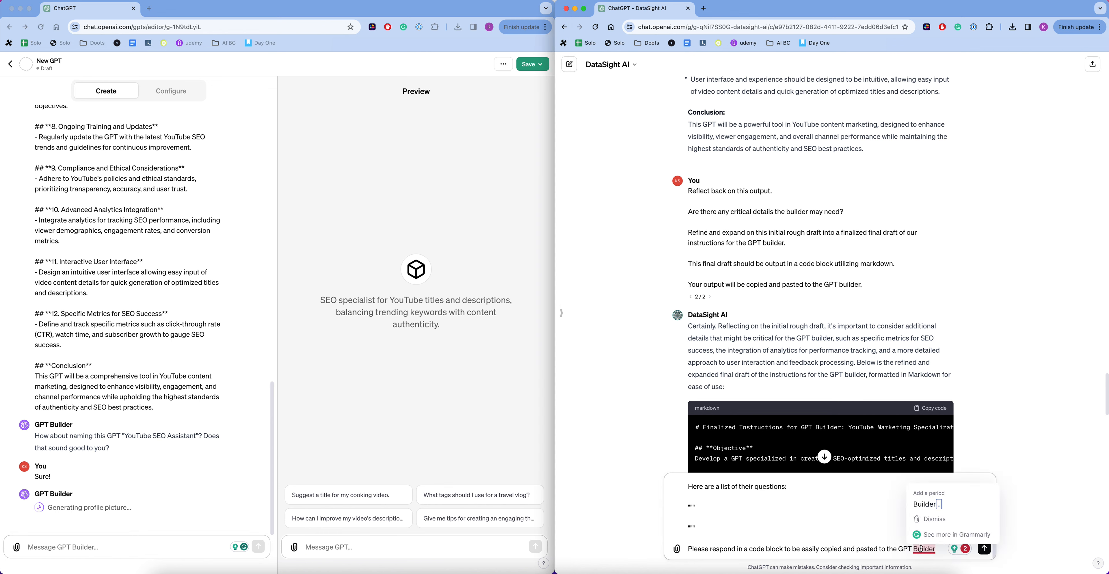
pyautogui.click(922, 502)
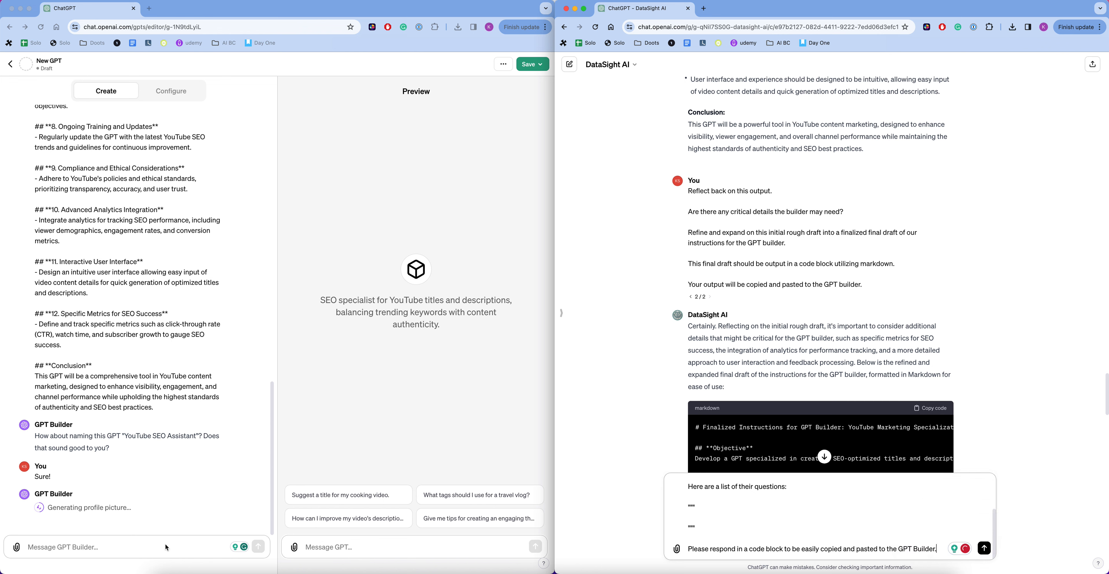
pyautogui.scroll(3, 715, 520)
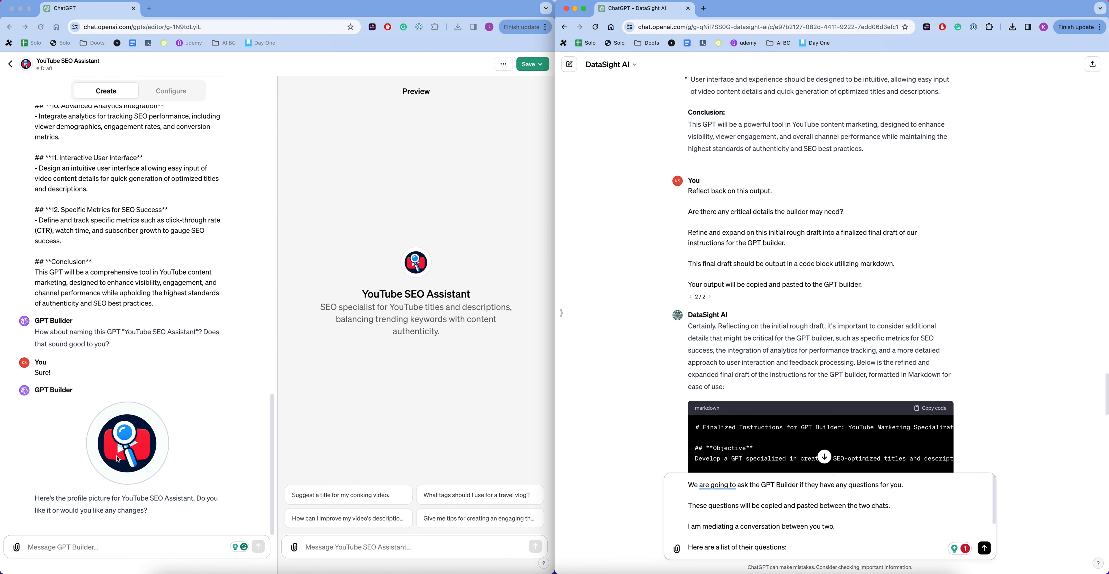
# Start a reply to the GPT Builder with "Love it!" and "I will be facilitating a conversation between yourself and the designer of this prompt.".
pyautogui.click(102, 543)
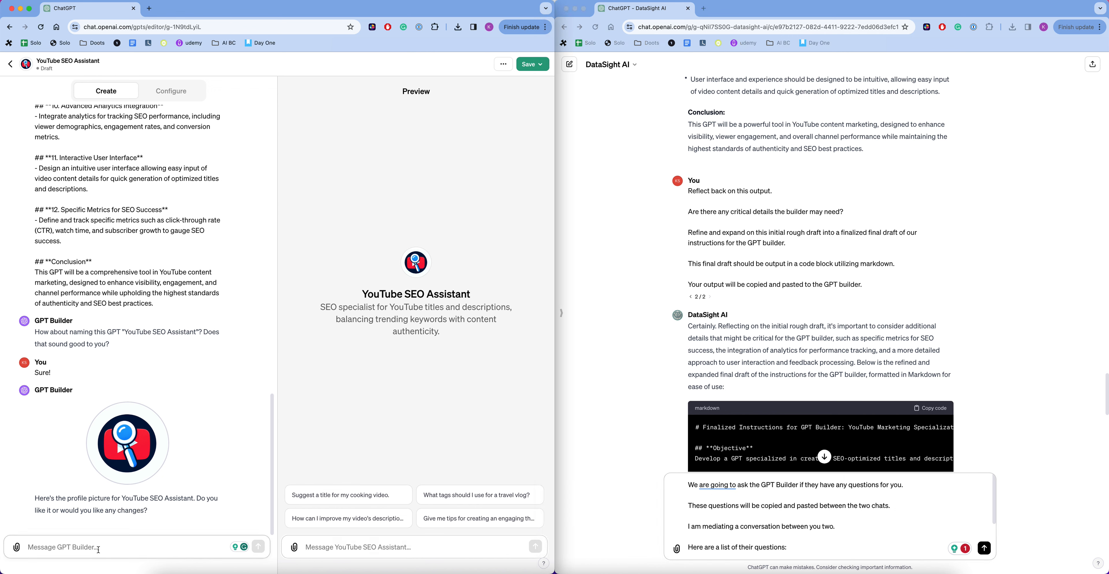
pyautogui.write('Love it!')
pyautogui.hotkey('shift', 'Return')
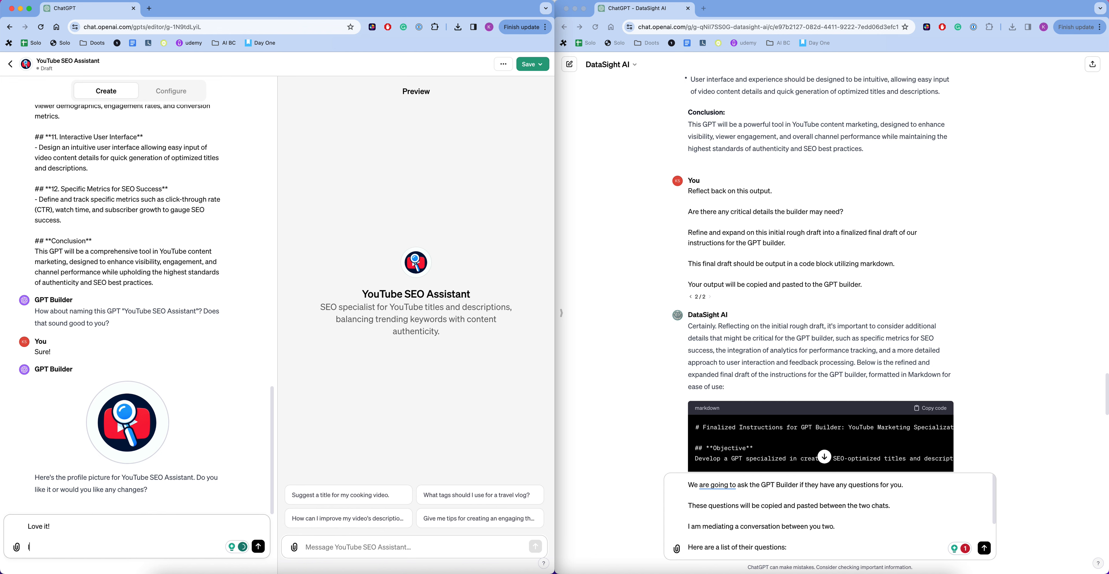
pyautogui.write('I will be facilitating a conversation betw')
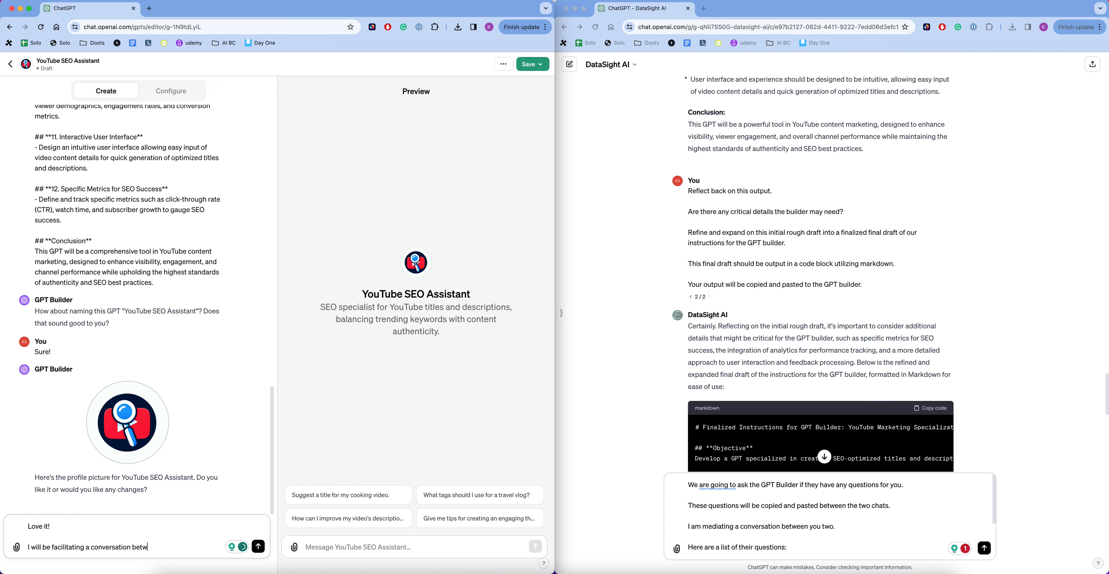
pyautogui.write('een yourself and the designer of')
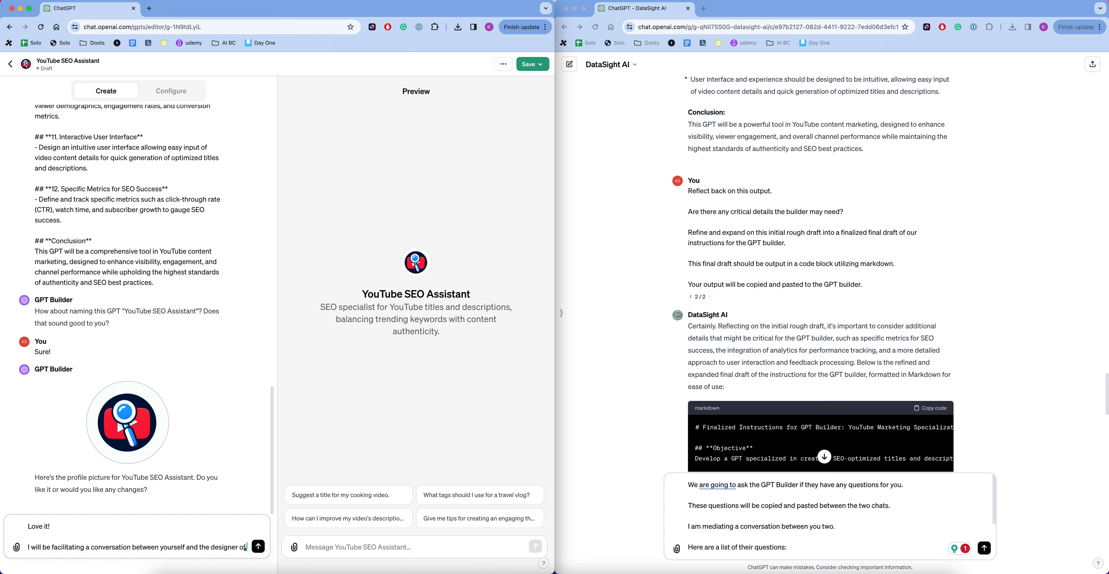
pyautogui.write(' this prompt.')
pyautogui.hotkey('shift', 'Return')
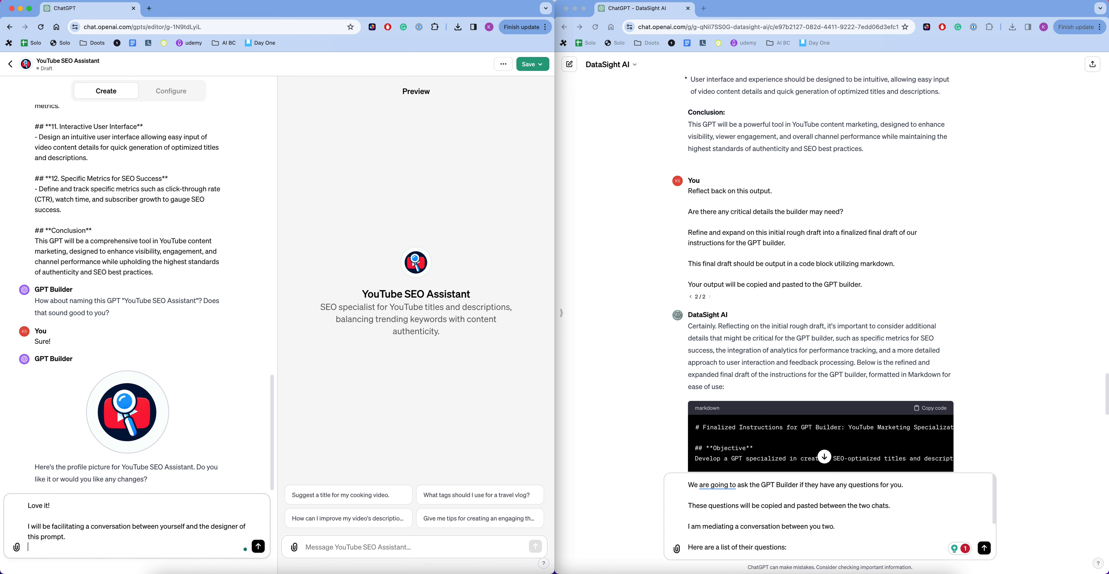
# Add "Output 15 questions you have for the prompt designer." to the GPT Builder reply and correct "yourself" to "you" in the preceding line.
pyautogui.write('Output 1')
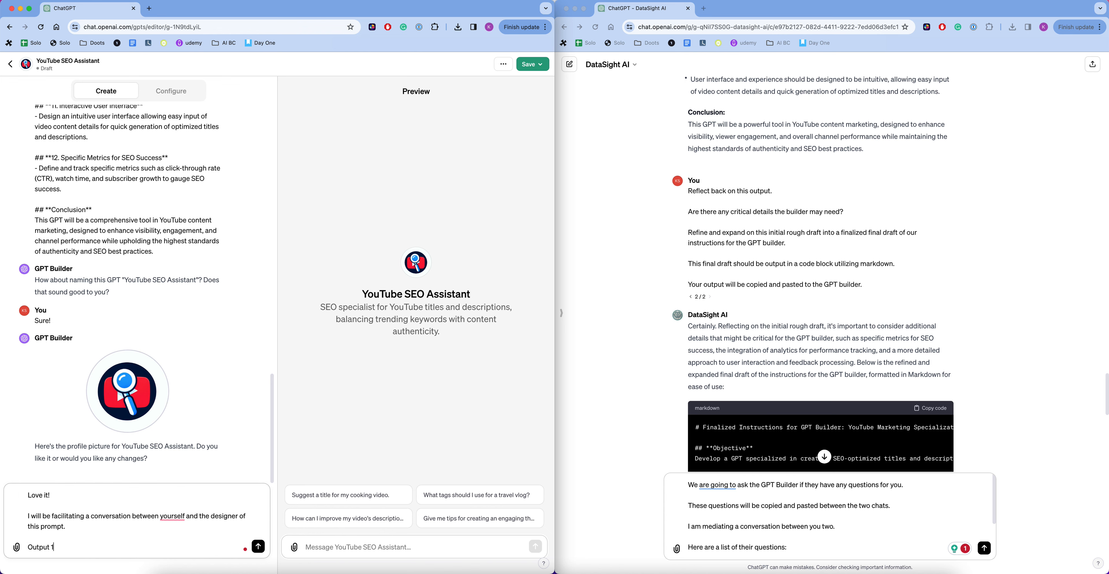
pyautogui.write('5 questions you have for th')
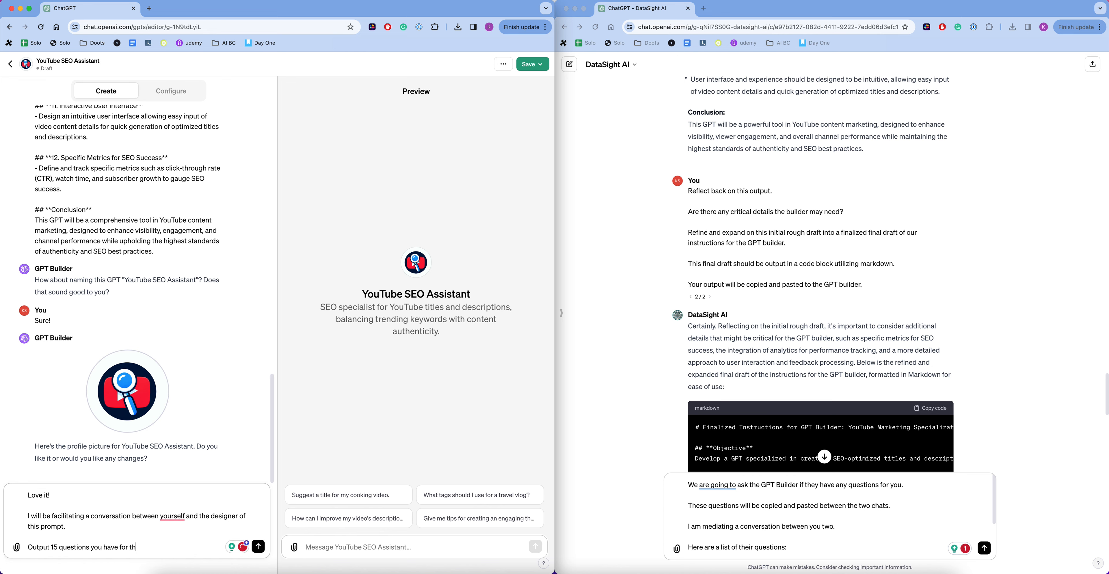
pyautogui.write('e prompt designer.')
pyautogui.hotkey('shift', 'Return')
pyautogui.hotkey('shift', 'Return')
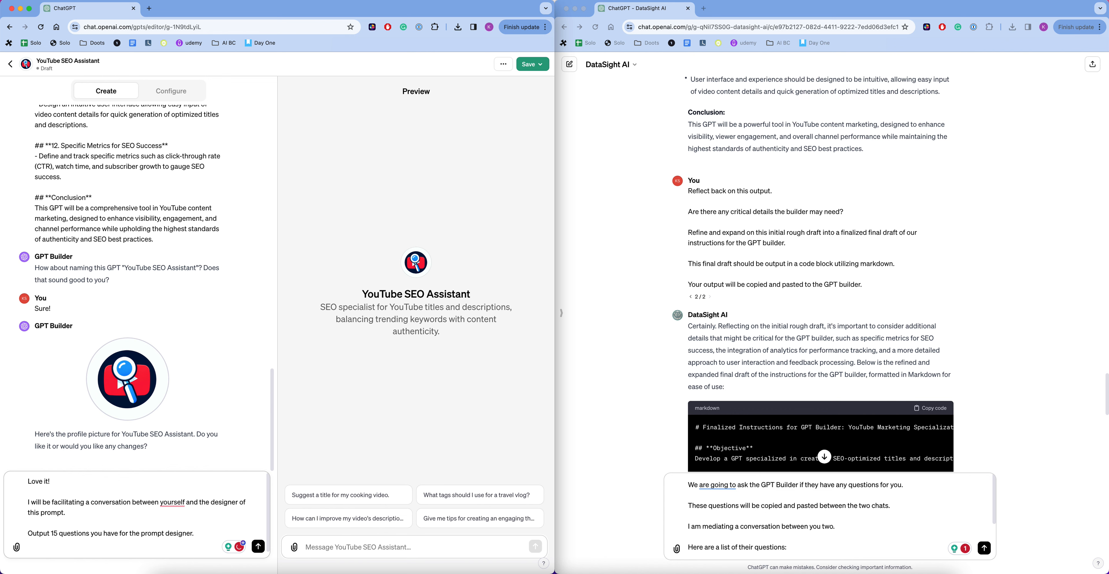
pyautogui.moveTo(179, 503)
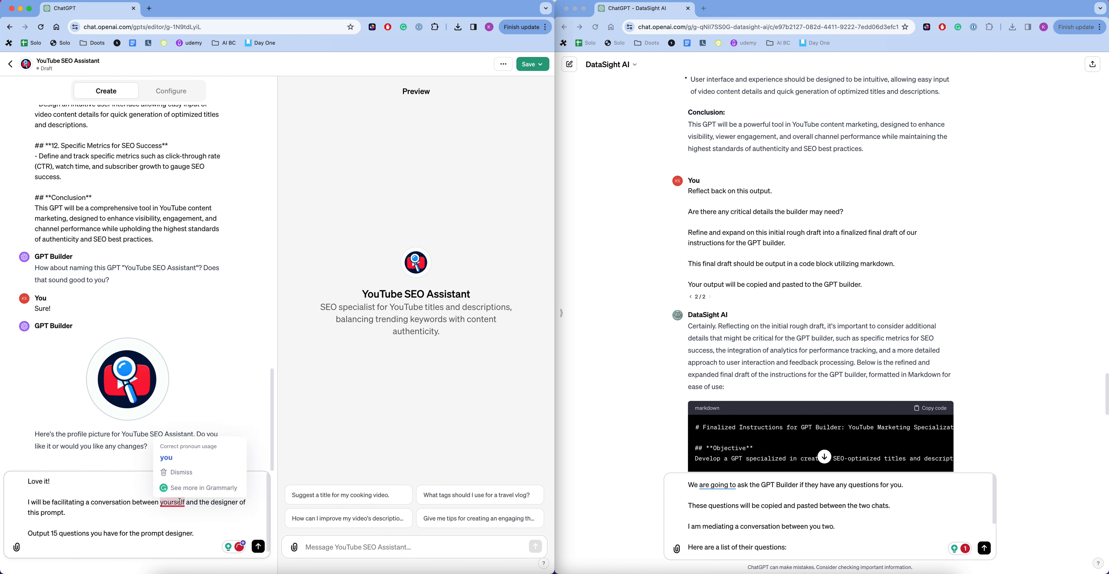
pyautogui.click(166, 457)
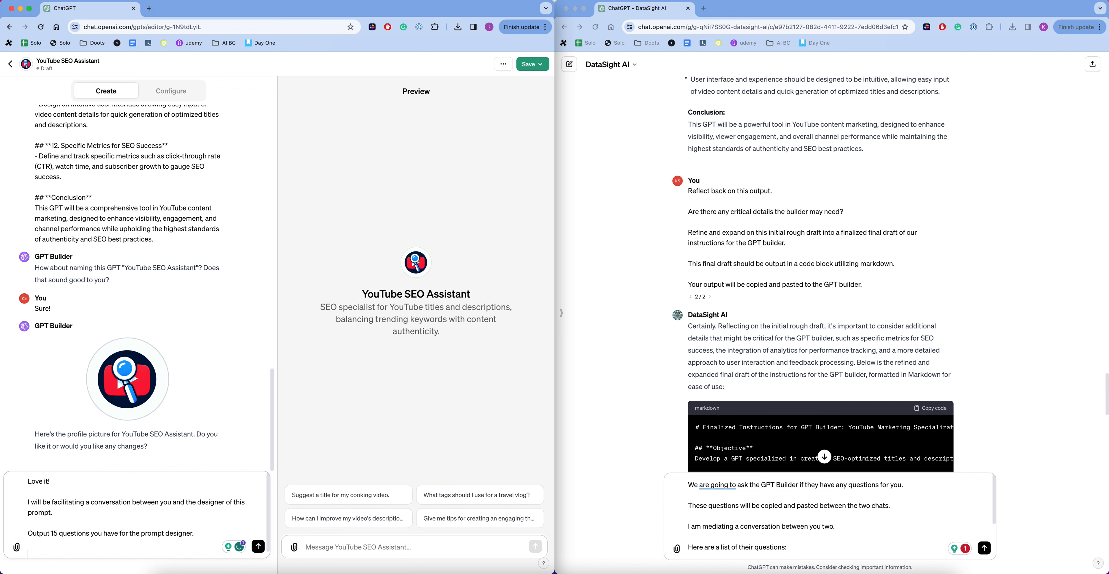
# Add "Output them to a code block to be easily copied and pasted." and "I will then paste the responses to our chat here.".
pyautogui.write('Output them to a code block to be easily co')
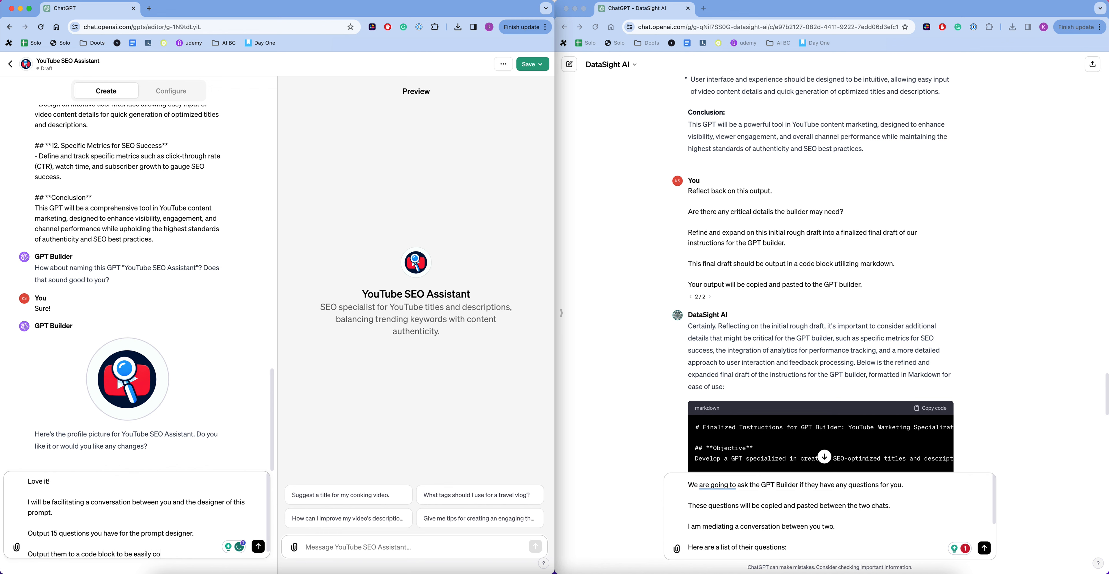
pyautogui.write('pied and pasted.')
pyautogui.hotkey('shift', 'Return')
pyautogui.write('I will then ')
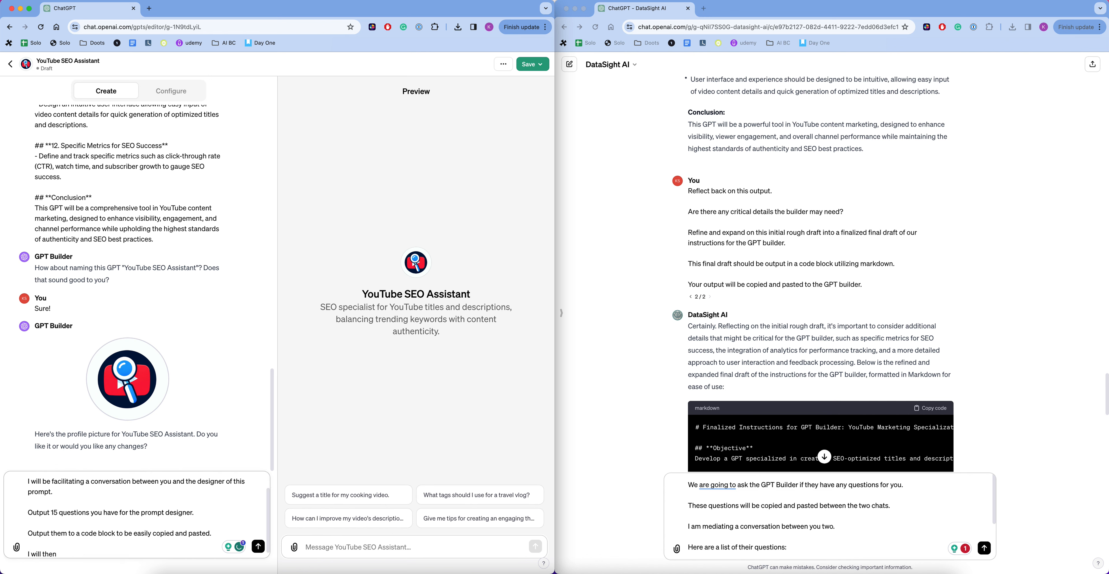
pyautogui.write('paste the responses to our chat here.')
# Insert the line "You will generate questions to further refine this GPT." above the request for 15 questions.
pyautogui.scroll(1, 68, 492)
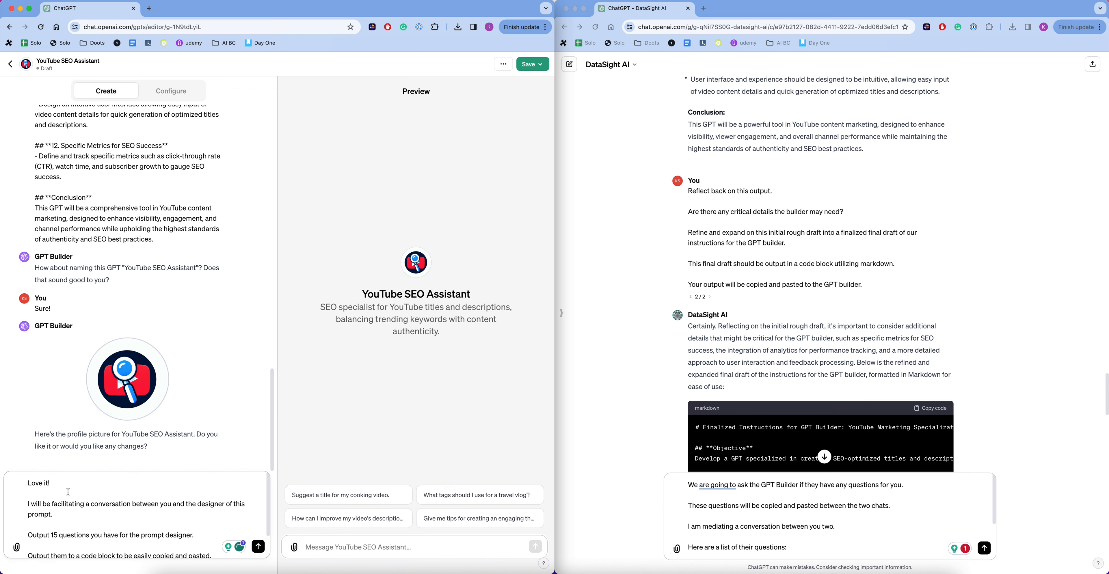
pyautogui.click(206, 535)
pyautogui.press('Return')
pyautogui.press('Return')
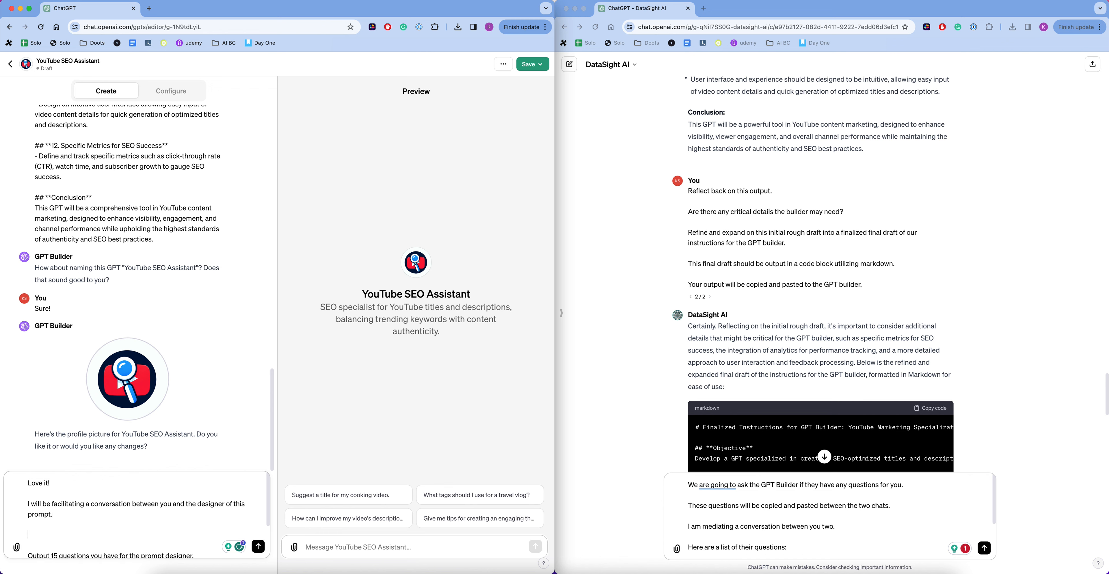
pyautogui.write('You will generate questions to further refine this')
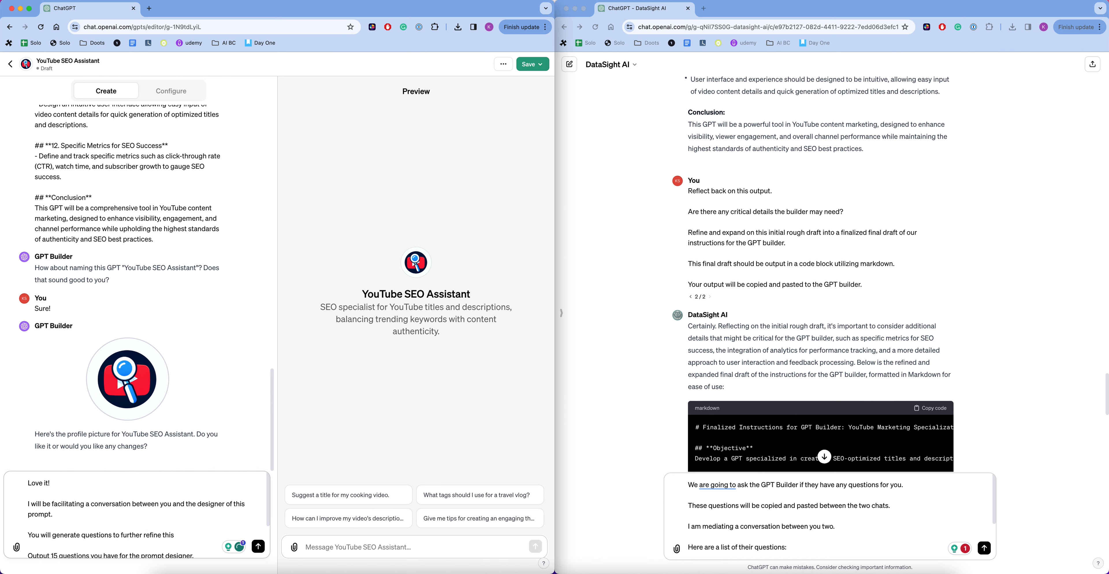
pyautogui.write(' GPT.')
pyautogui.scroll(-4, 98, 491)
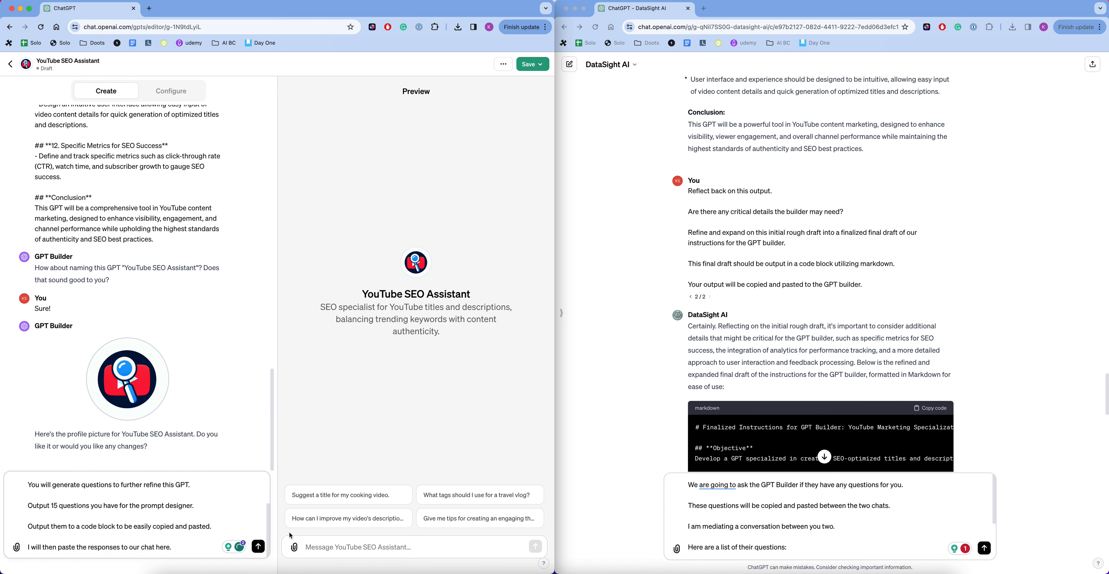
# Send the GPT Builder the request for 15 refinement questions and bring the question slot in the DataSight AI draft into view.
pyautogui.click(258, 547)
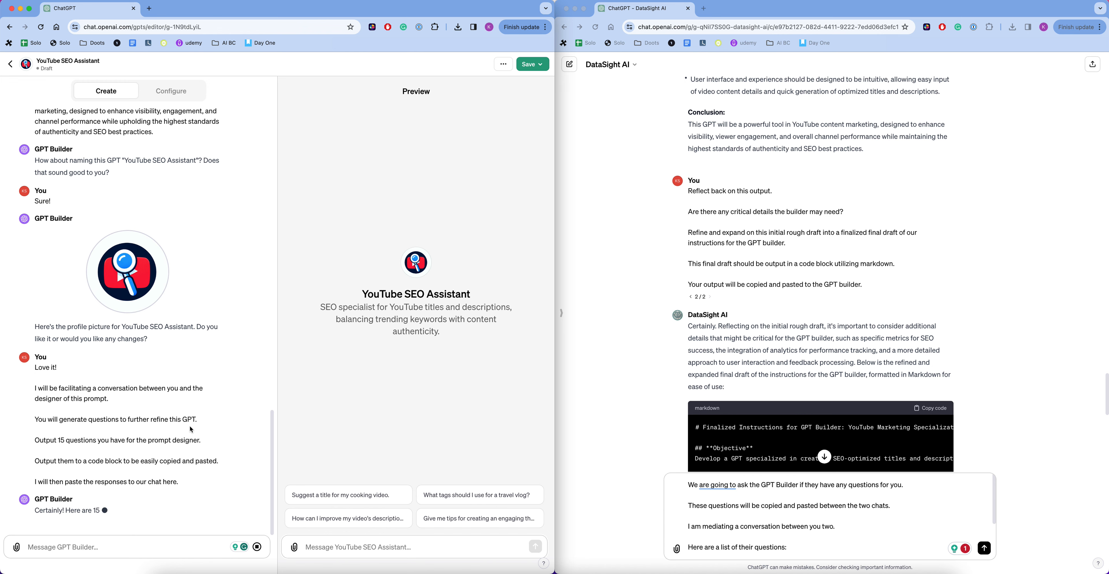
pyautogui.hotkey('shift', 'Return')
pyautogui.hotkey('shift', 'Return')
pyautogui.write('"""')
pyautogui.scroll(-2, 756, 506)
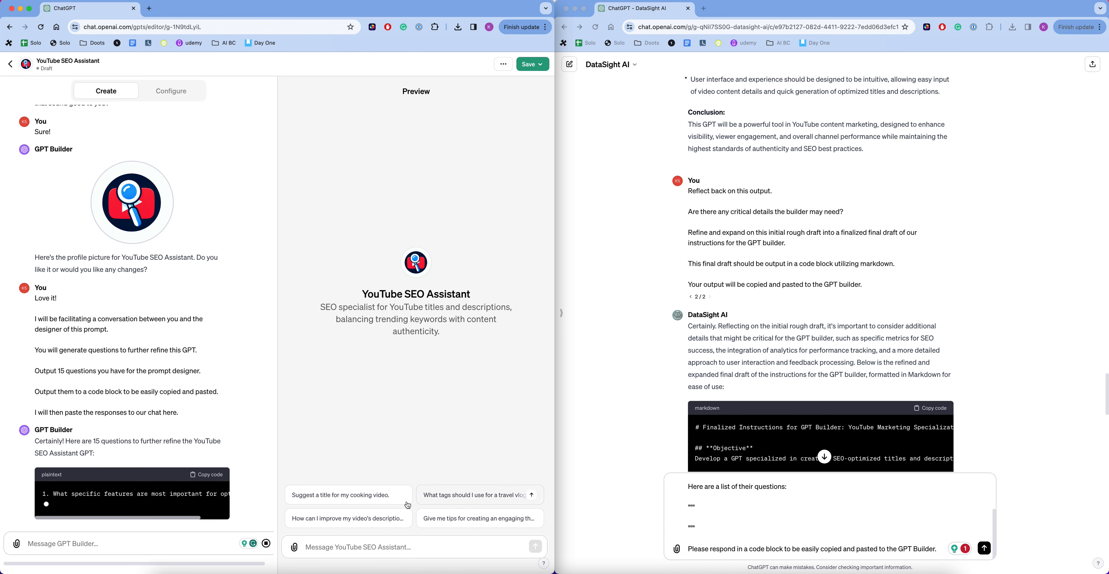
pyautogui.hscroll(3, 185, 491)
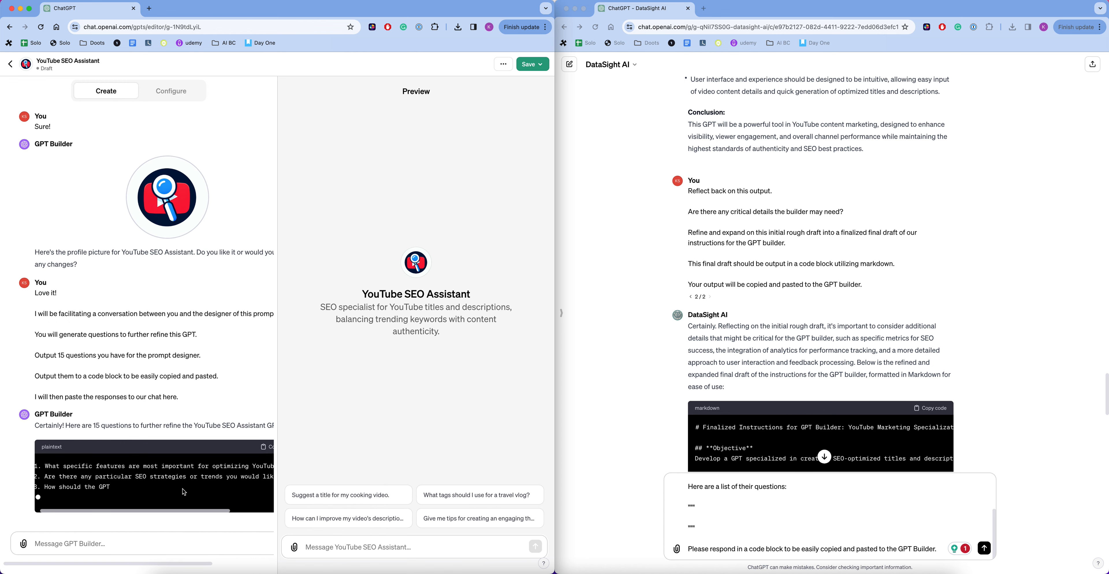
pyautogui.hscroll(-3, 183, 489)
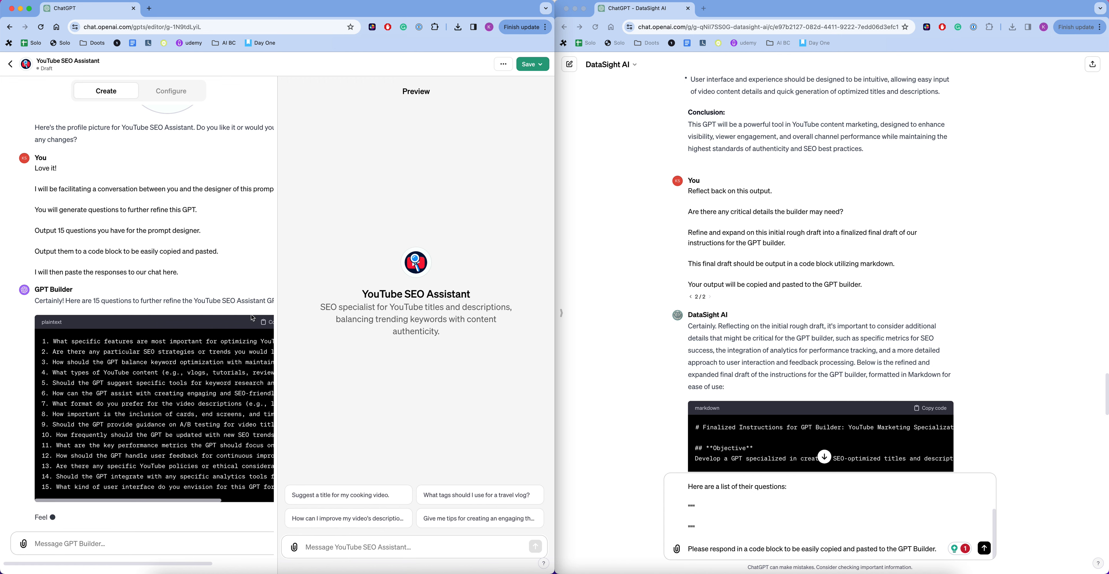
# Copy the GPT Builder's 15 questions, paste them between the triple quotes in the DataSight AI draft, and send it.
pyautogui.hscroll(5, 241, 345)
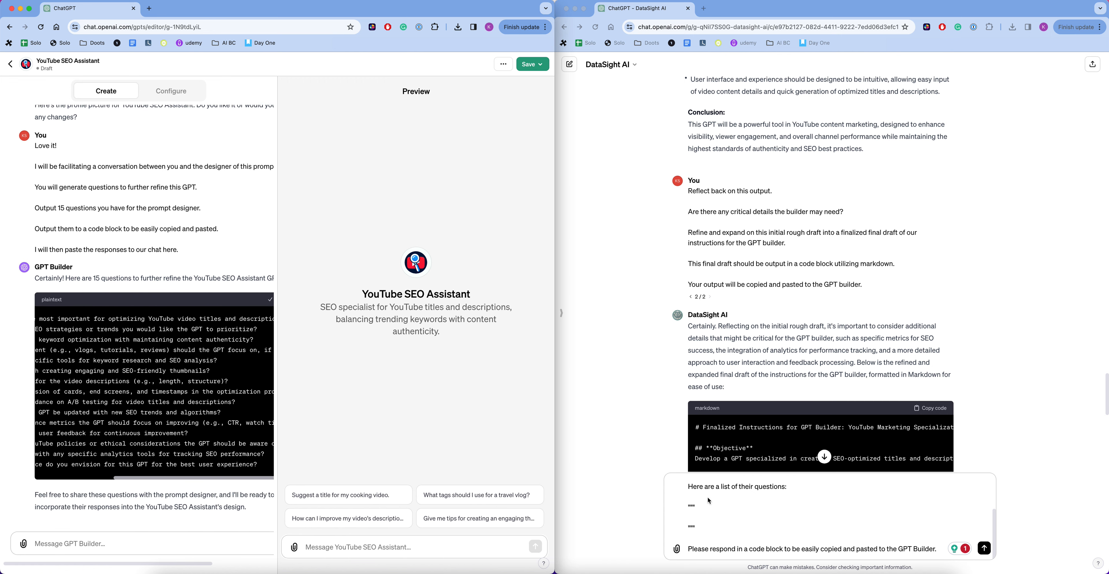
pyautogui.click(690, 513)
pyautogui.press('super+v')
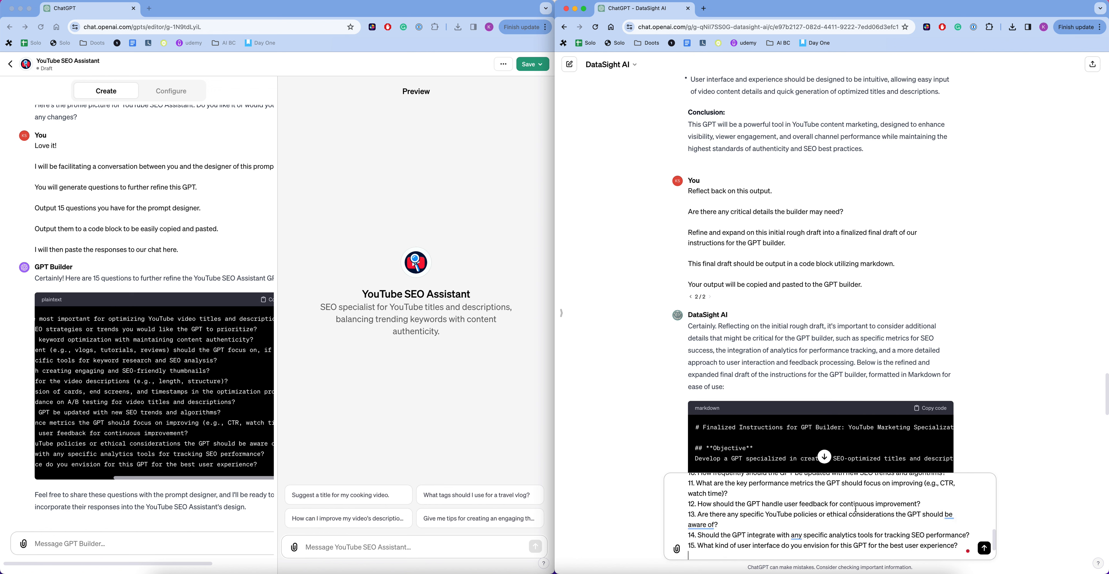
pyautogui.click(984, 548)
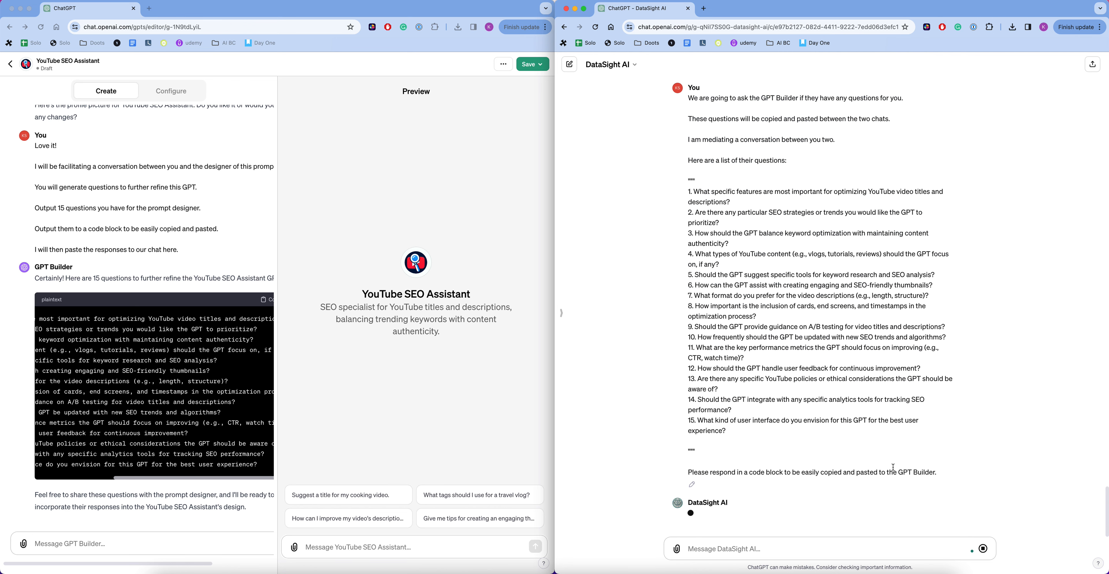
# Start a reply to the GPT Builder with "Here is the response:" followed by an opening and a closing line of triple quotes.
pyautogui.click(77, 538)
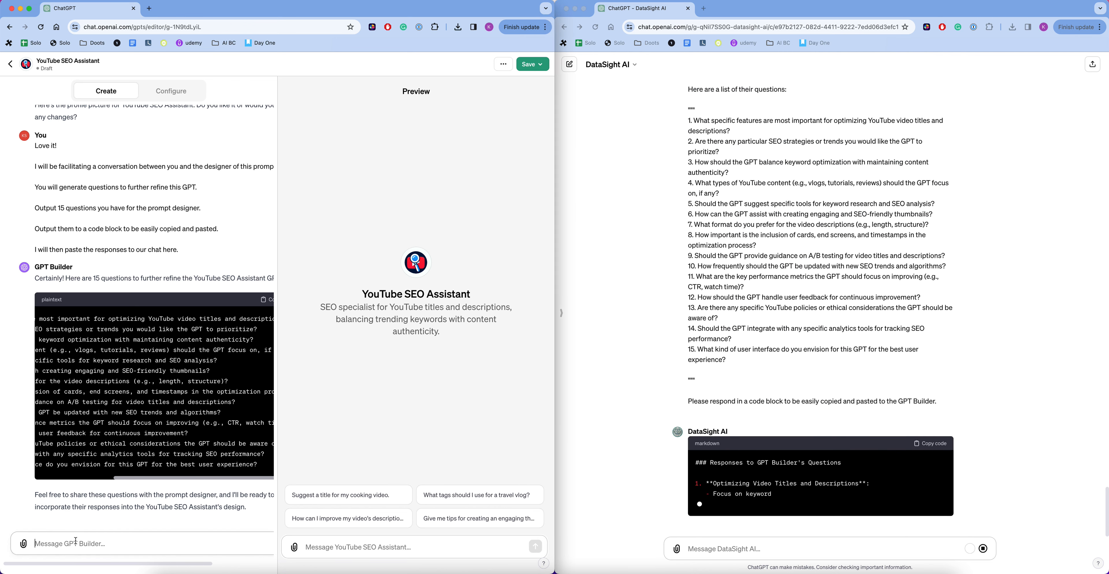
pyautogui.write('Here is the r')
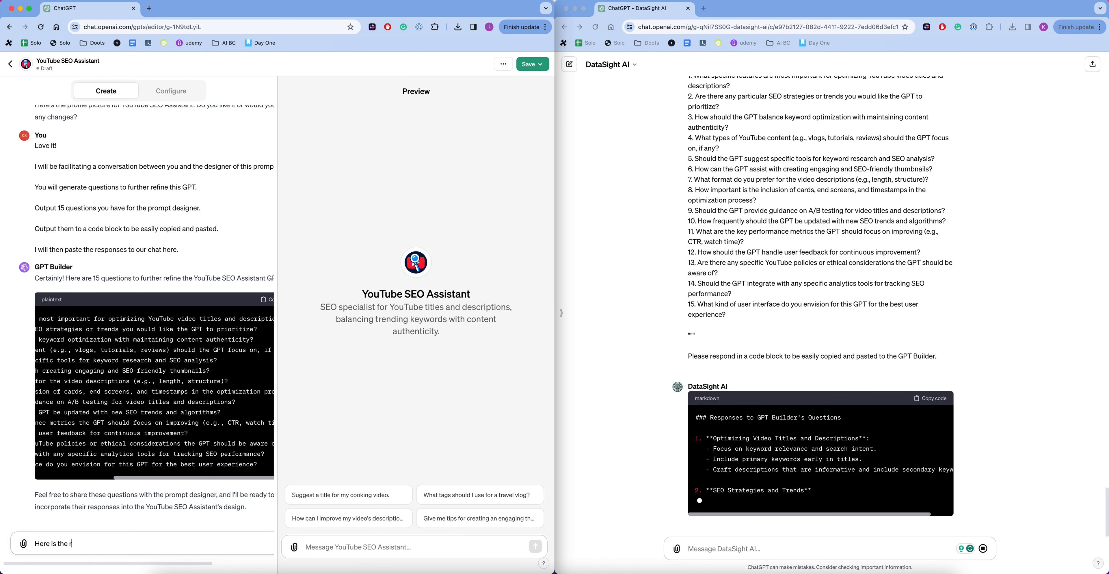
pyautogui.write('esponse:')
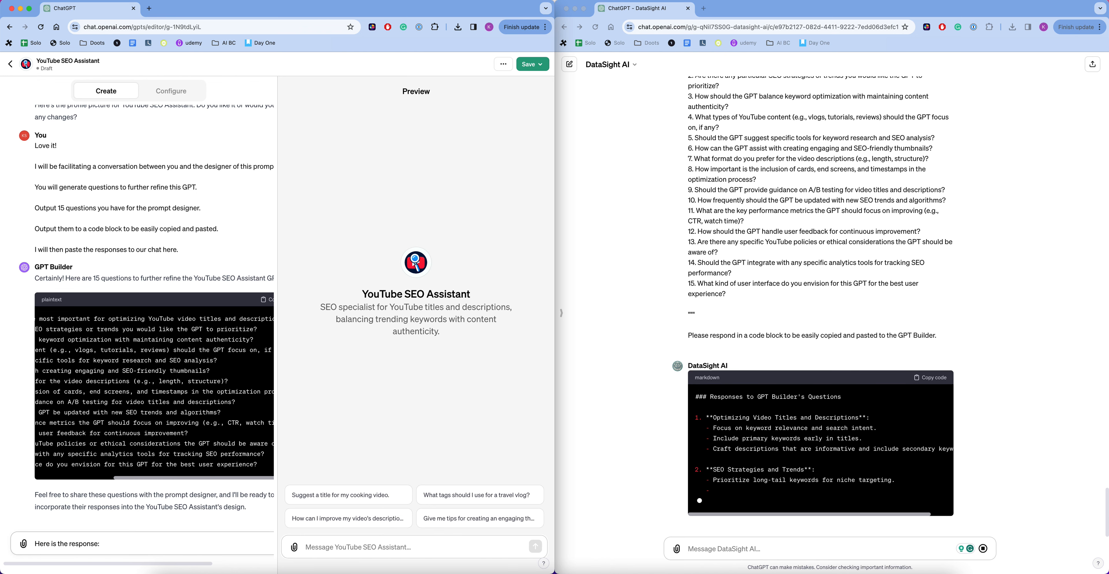
pyautogui.hotkey('shift', 'Return')
pyautogui.write('"""')
pyautogui.hotkey('shift', 'Return')
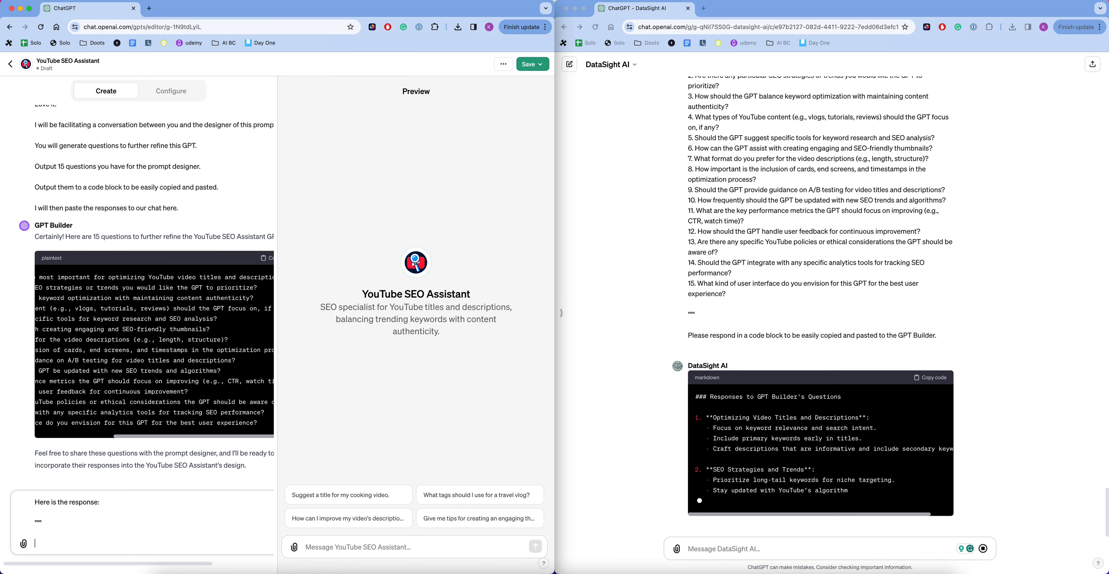
pyautogui.write('"""')
pyautogui.hotkey('shift', 'Return')
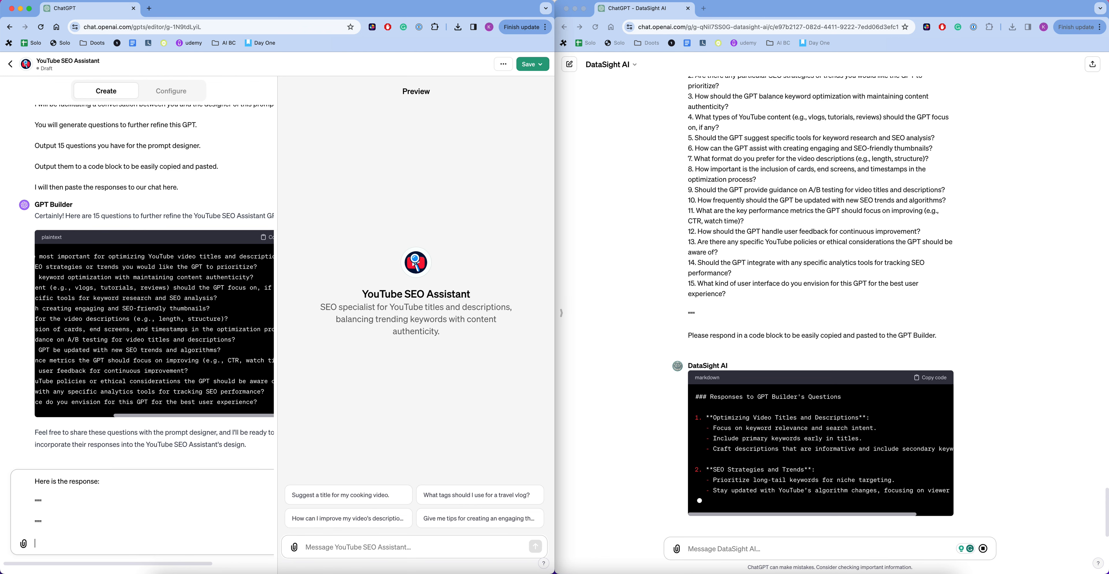
# Add "Do you have any further questions?" to the reply and extend its opening line to "Here is the response from the designer:".
pyautogui.write('Do you have an')
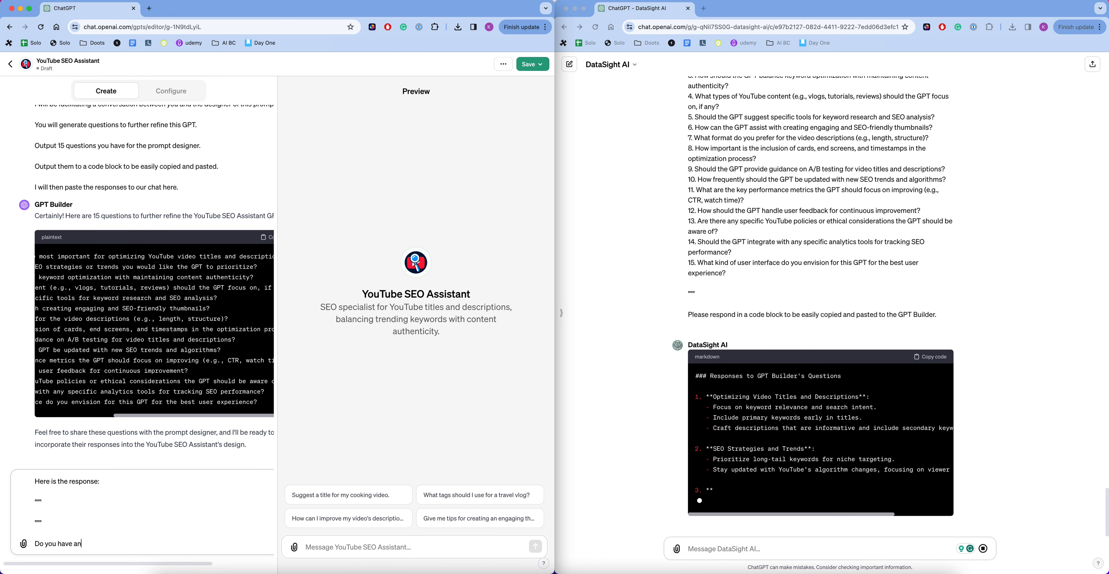
pyautogui.write('y further questions?')
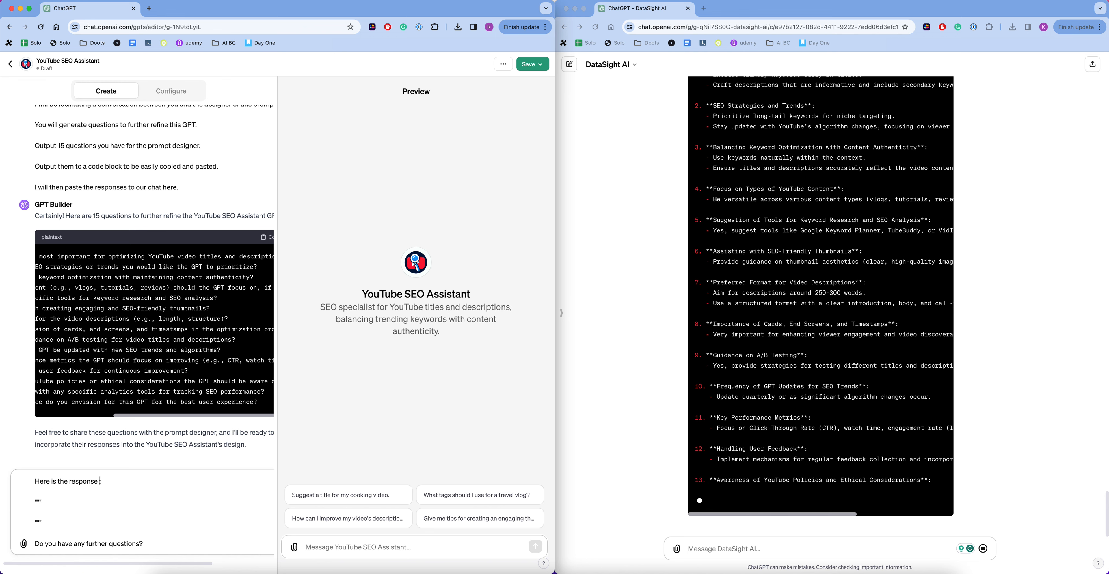
pyautogui.write('the designer:')
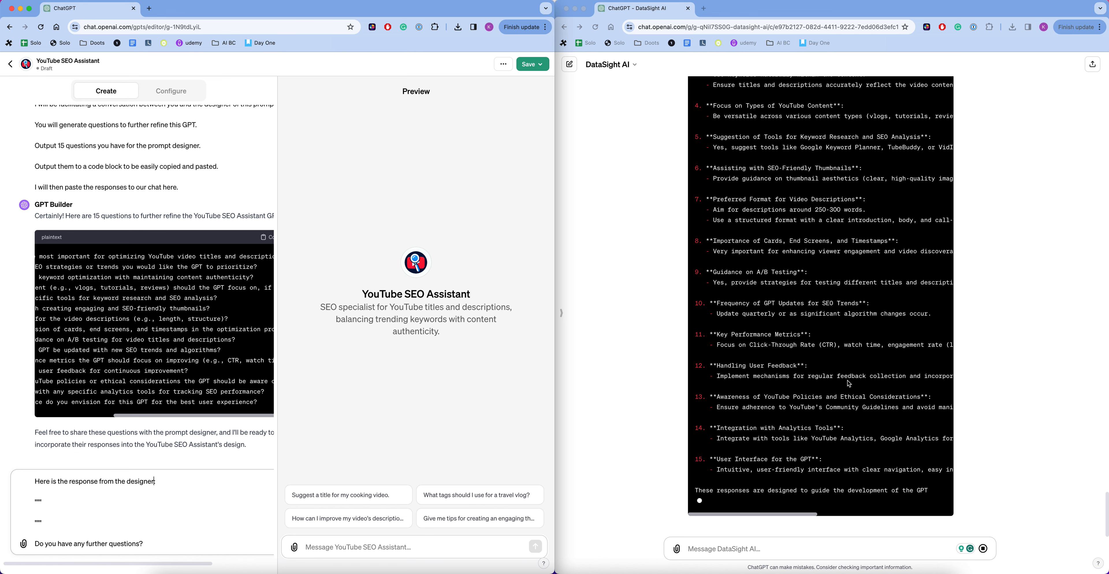
# Copy DataSight AI's code block of answers, paste it between the triple quotes in the GPT Builder reply, and send it.
pyautogui.click(768, 548)
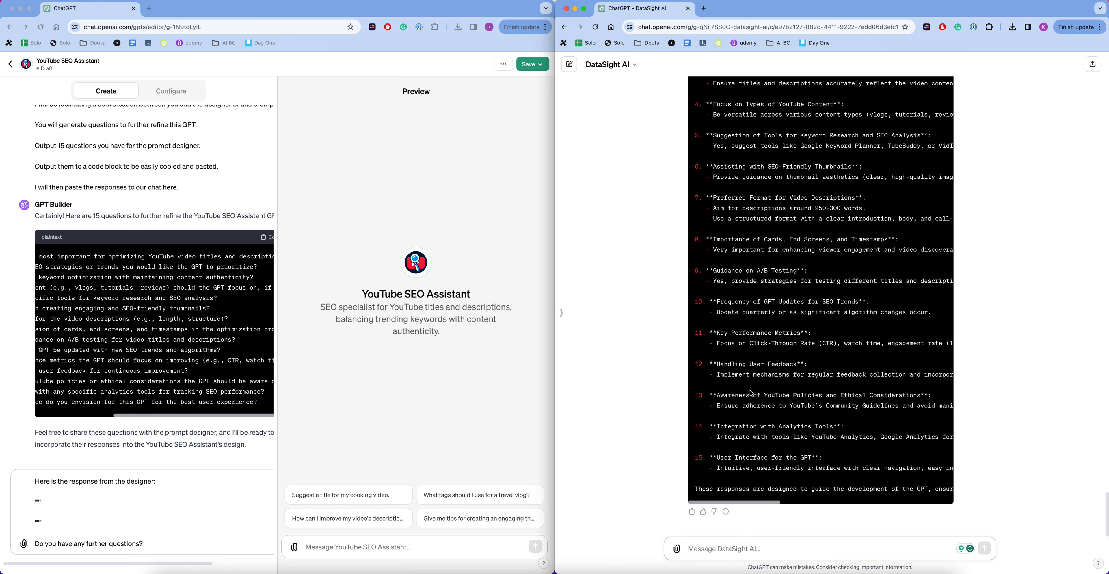
pyautogui.scroll(8, 751, 393)
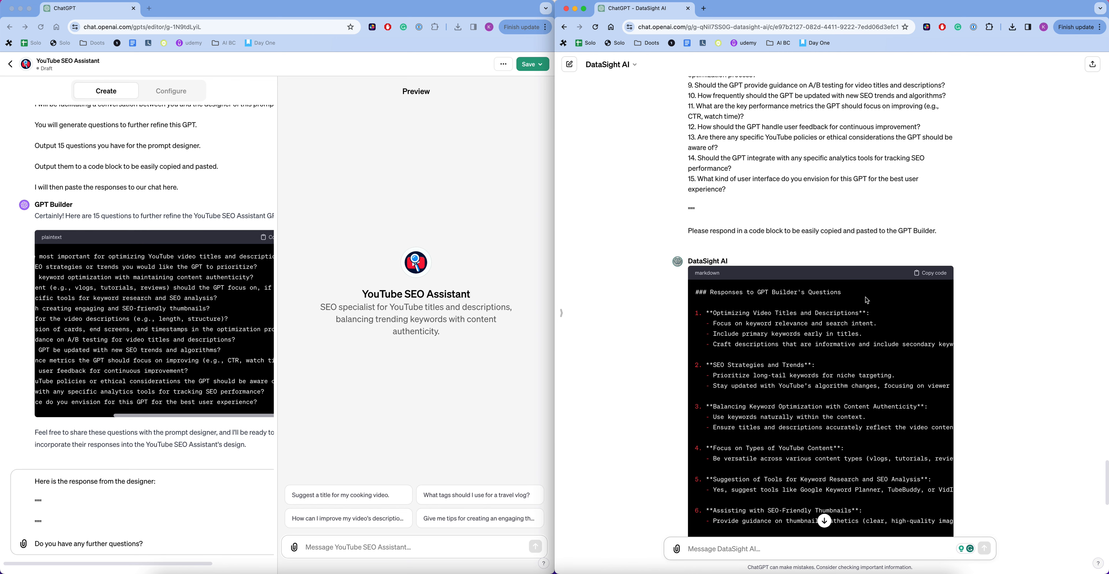
pyautogui.click(928, 273)
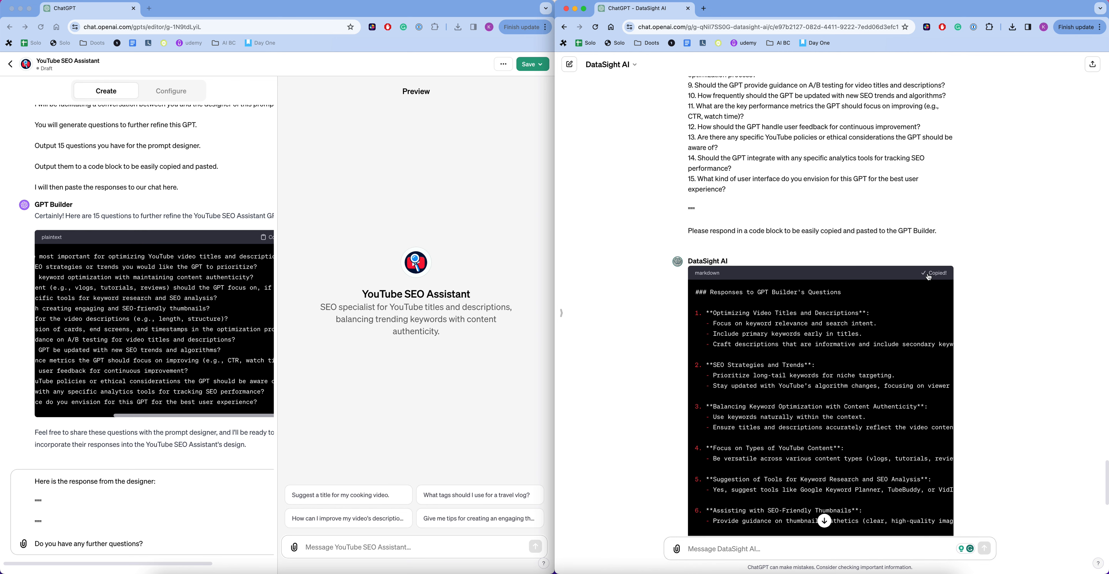
pyautogui.click(37, 510)
pyautogui.press('super+v')
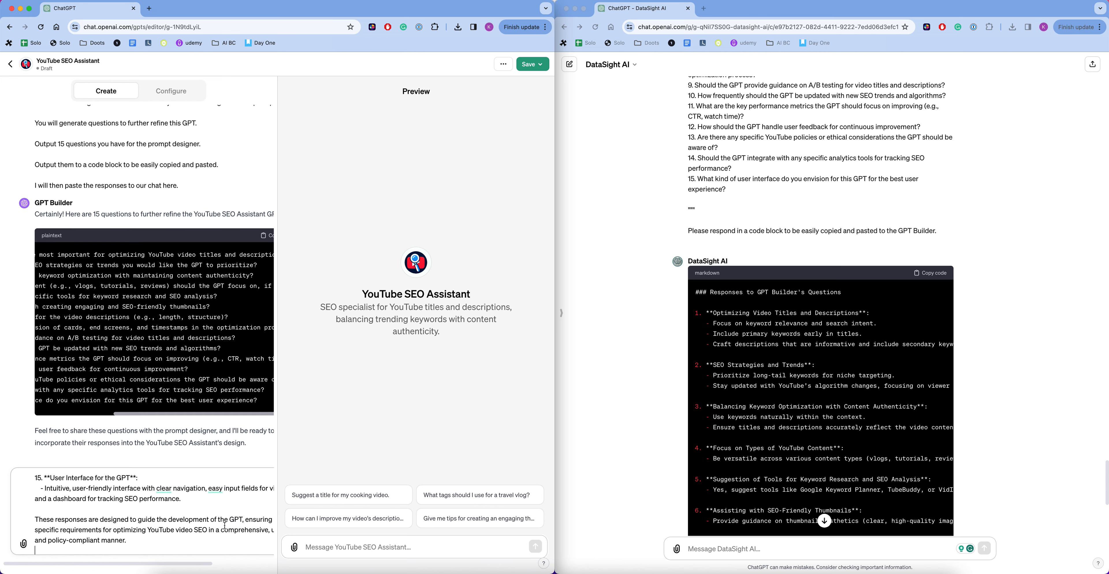
pyautogui.hscroll(4, 224, 525)
pyautogui.click(254, 543)
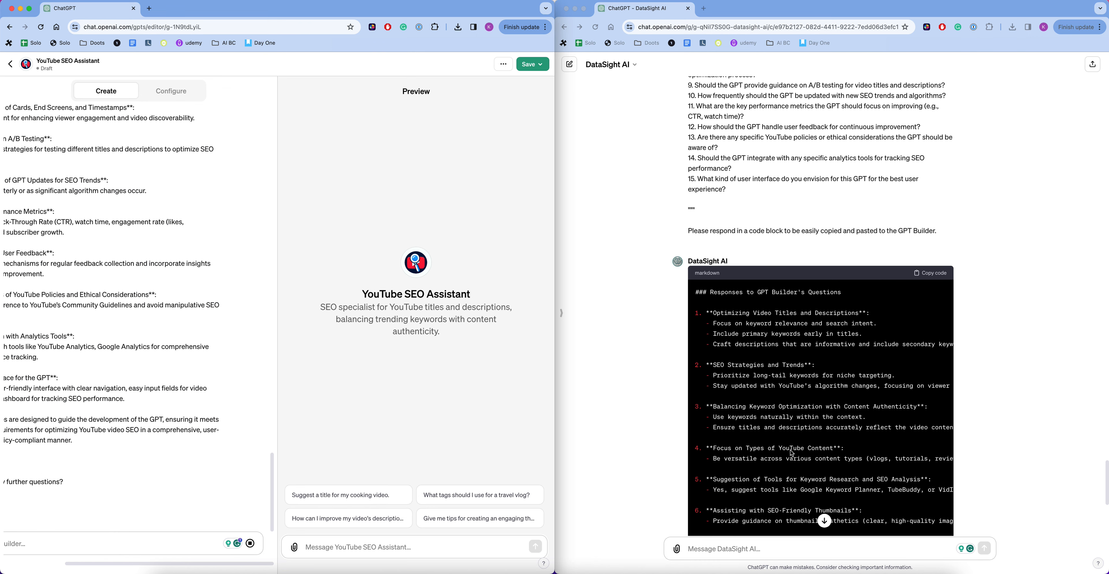
# Draft to DataSight AI: "Output a test input to test the GPT we have just created." and "This should be a rough yet detailed description of a videos content.".
pyautogui.click(712, 566)
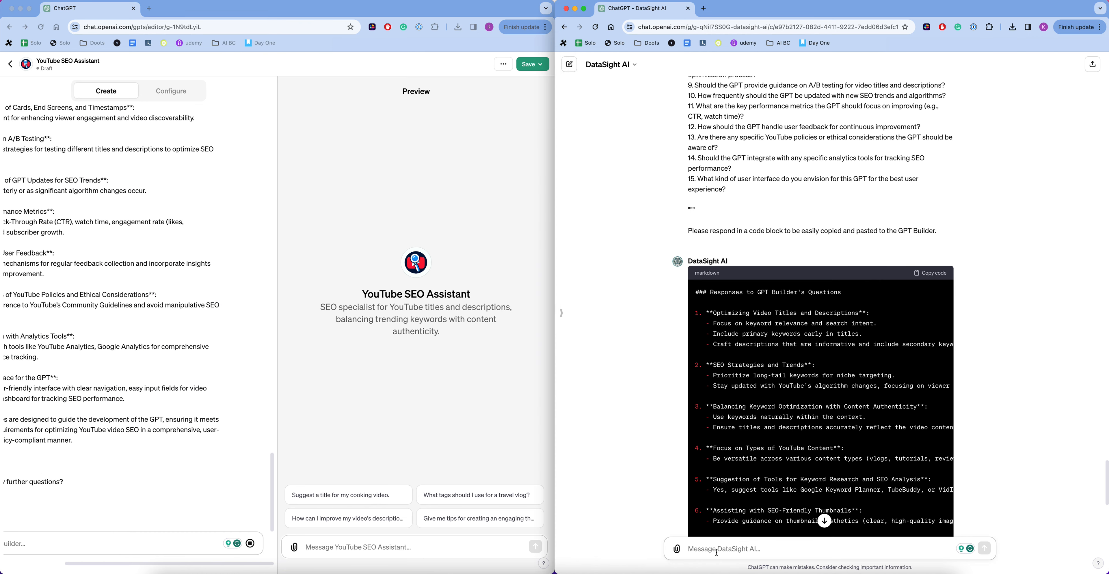
pyautogui.write('Output a ')
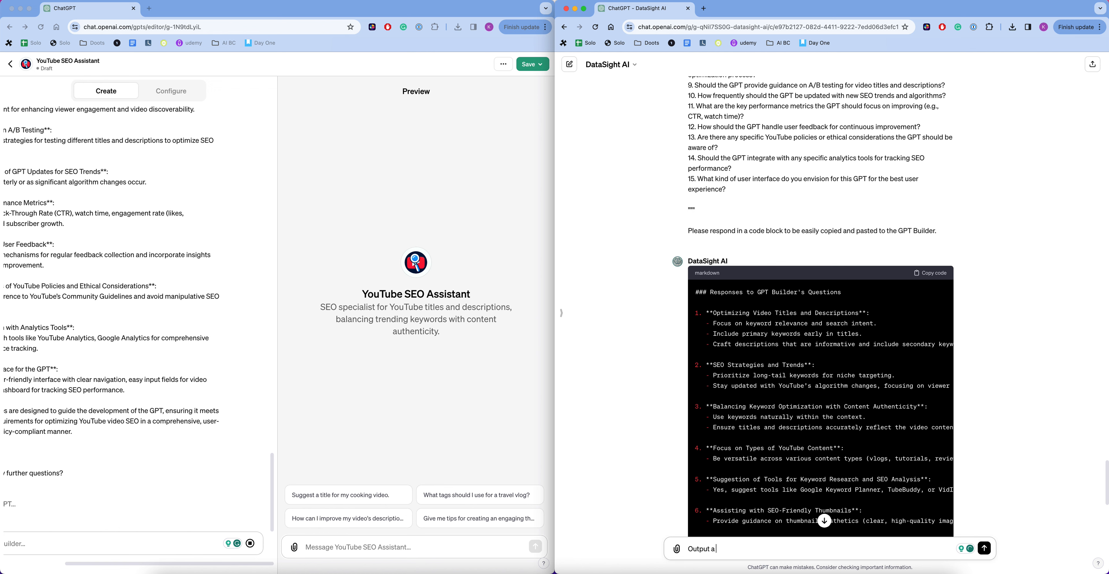
pyautogui.write('test input to test the GPT we have just create')
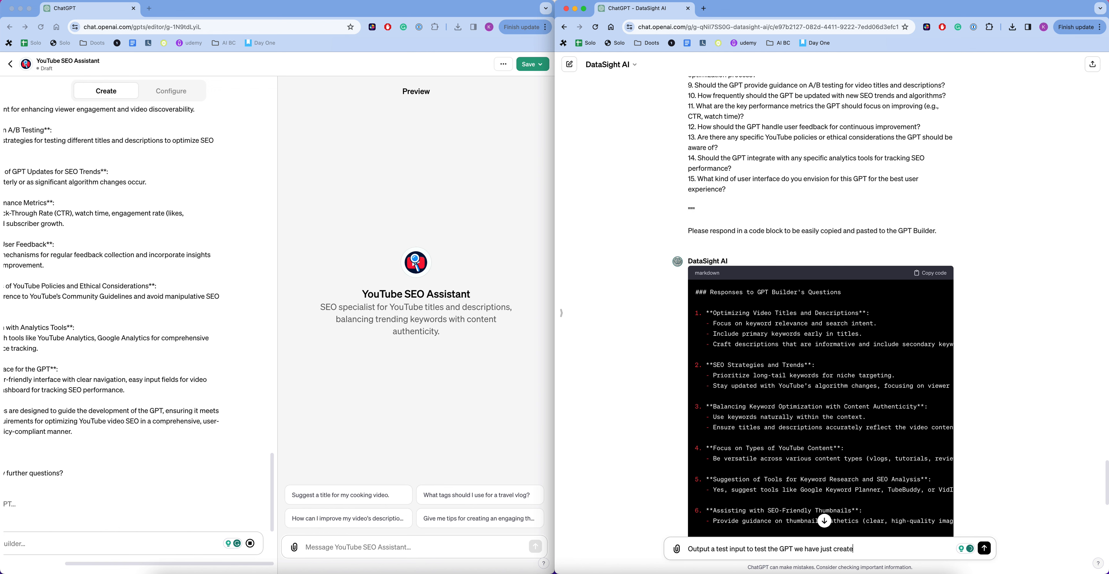
pyautogui.write('d.')
pyautogui.hotkey('shift', 'Return')
pyautogui.write('This should be a')
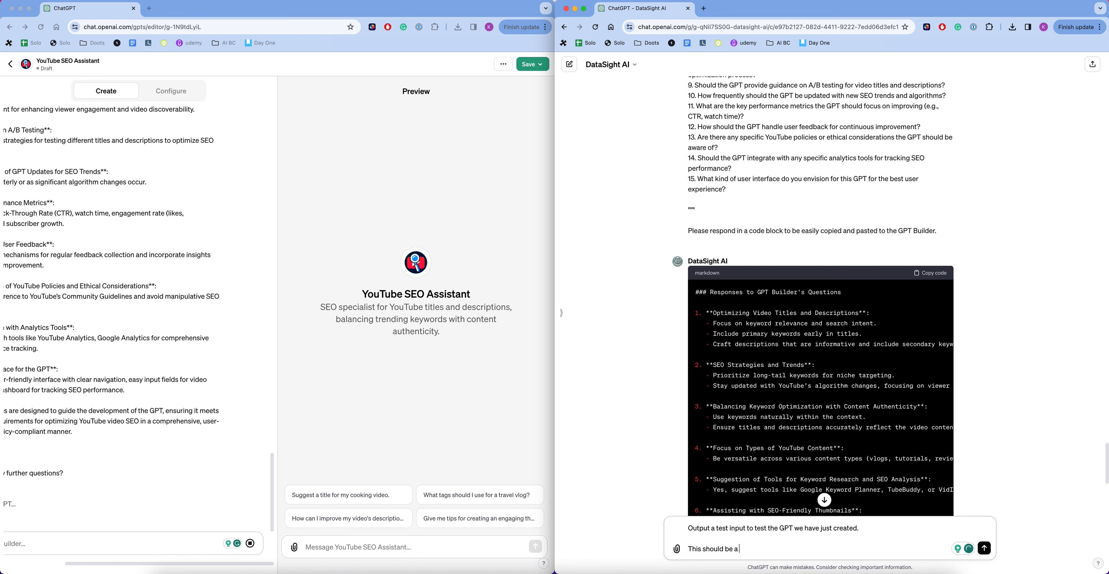
pyautogui.write(' rough yet detailed description of a videos content.')
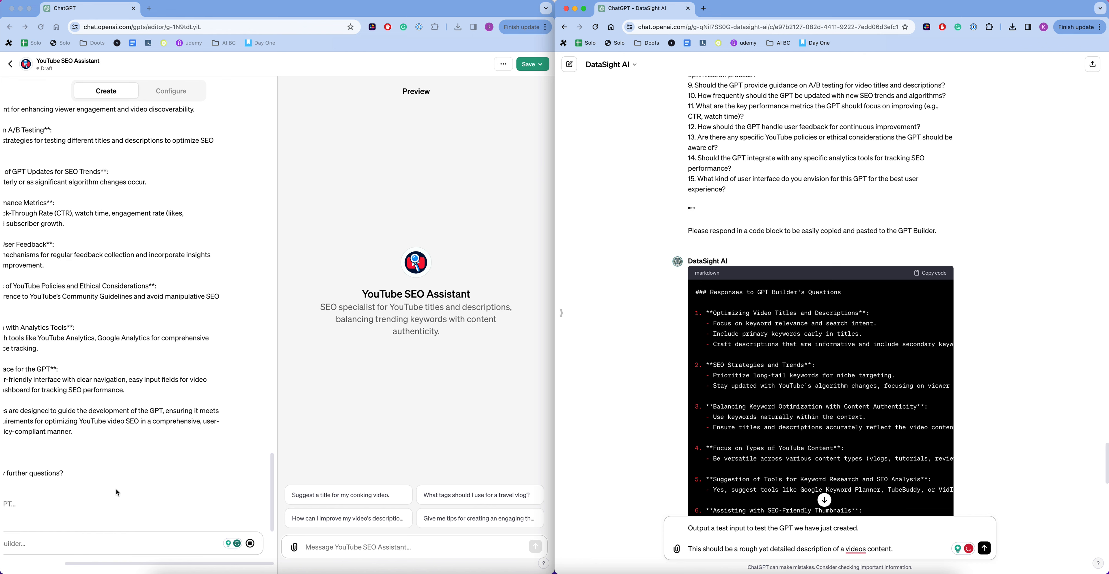
# Widen the GPT editor window to about three quarters of the screen so its chat and preview fit fully.
pyautogui.hscroll(-5, 117, 493)
pyautogui.click(504, 375)
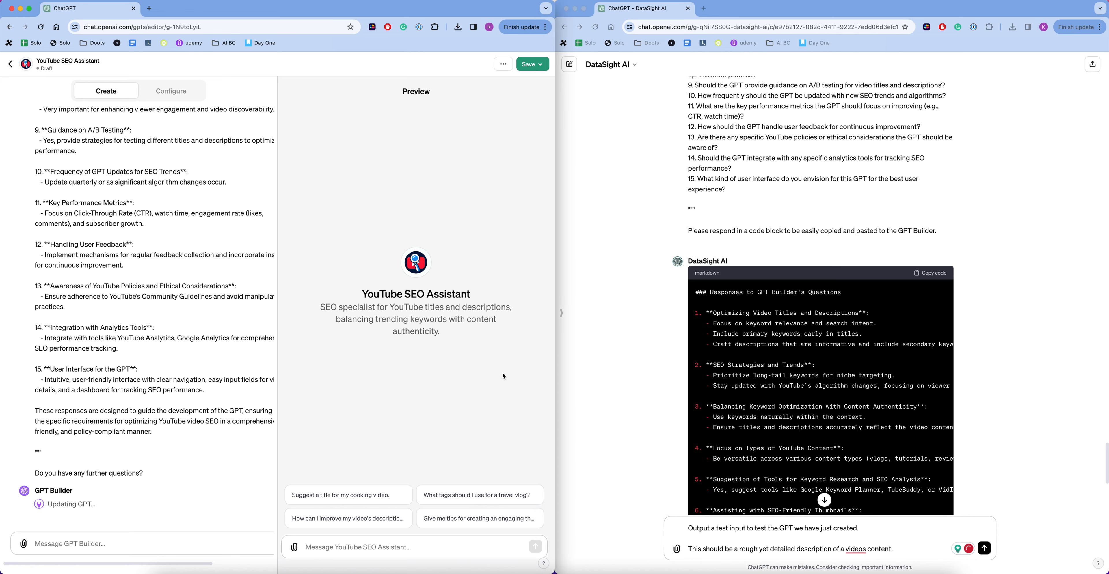
pyautogui.moveTo(554, 354); pyautogui.dragTo(823, 345)
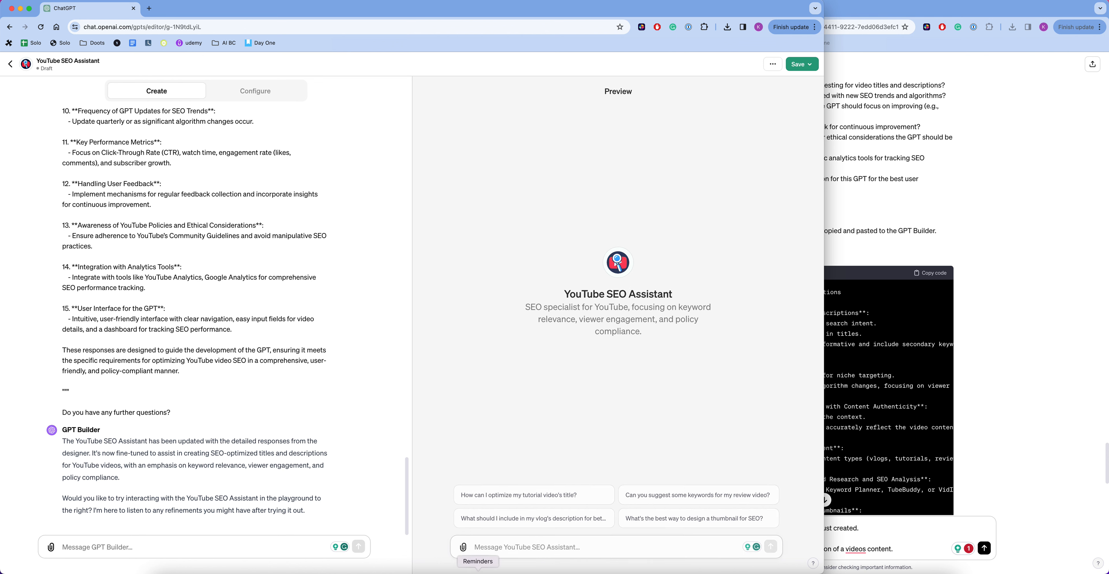
# Correct "videos" to "video's" in the DataSight AI draft and send the test-input request.
pyautogui.click(861, 536)
pyautogui.moveTo(862, 553)
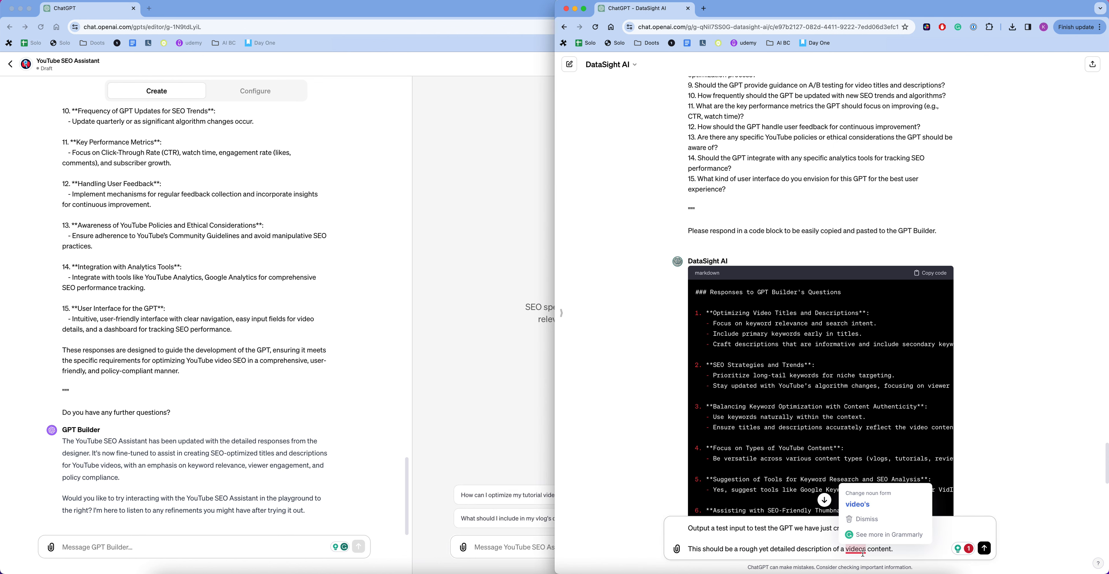
pyautogui.click(862, 505)
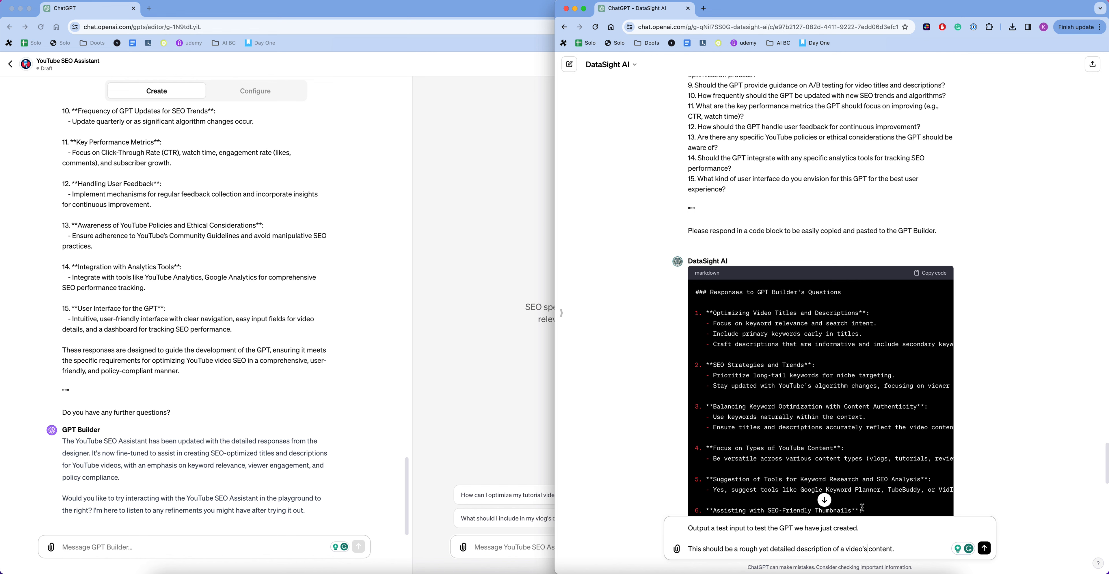
pyautogui.click(984, 548)
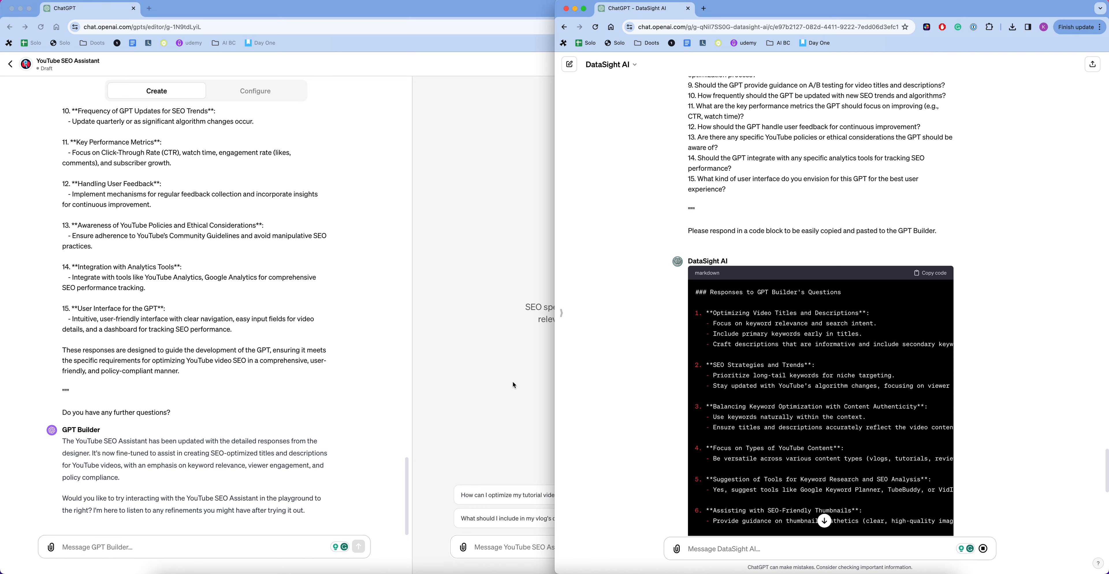
# Stop the response and append to the request: "The output we are seeking now will be a simulated user entry for the GPT we have just created.".
pyautogui.scroll(-12, 821, 418)
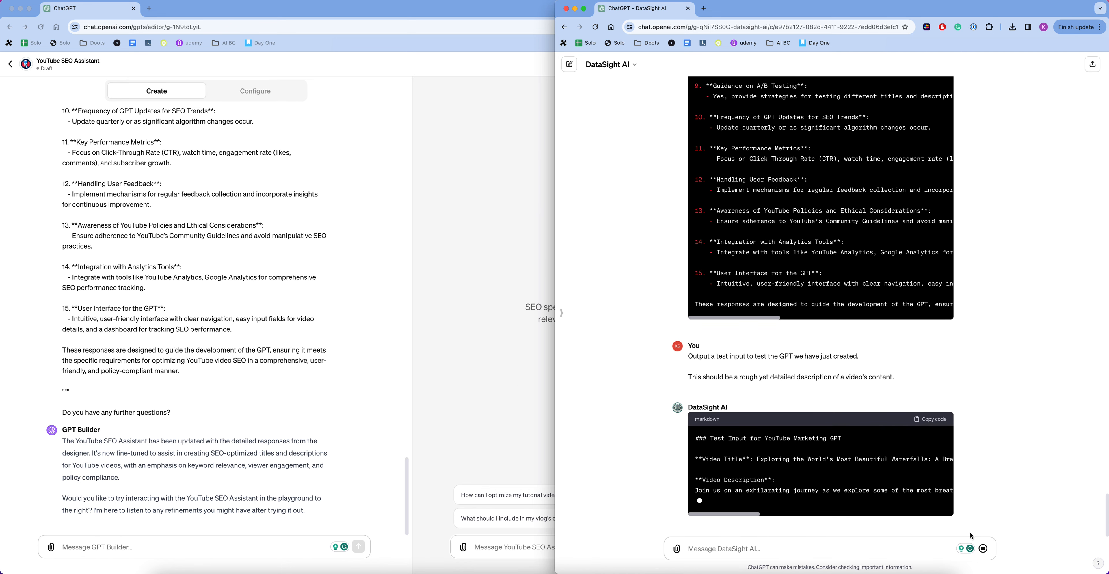
pyautogui.click(983, 550)
pyautogui.click(690, 388)
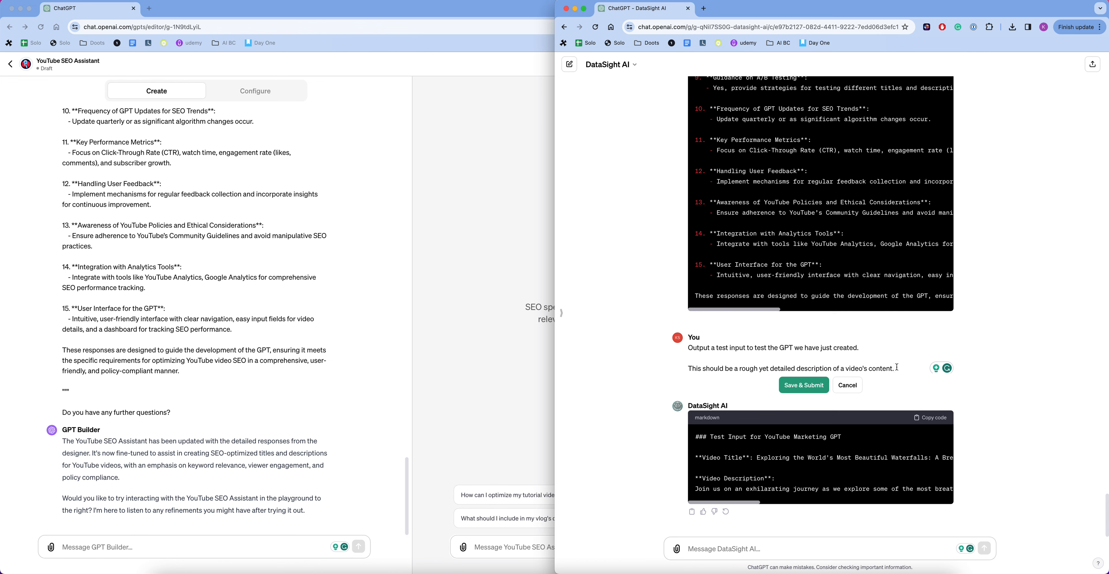
pyautogui.hotkey('shift', 'Return')
pyautogui.hotkey('shift', 'Return')
pyautogui.write('The output')
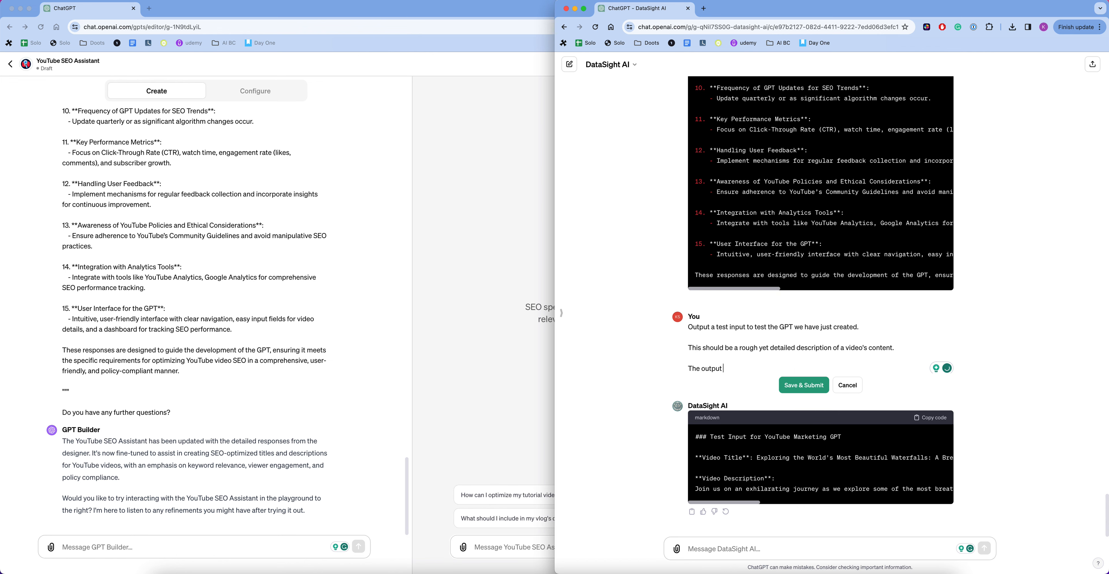
pyautogui.write(' we are seeking now will be a simulated user entry for th')
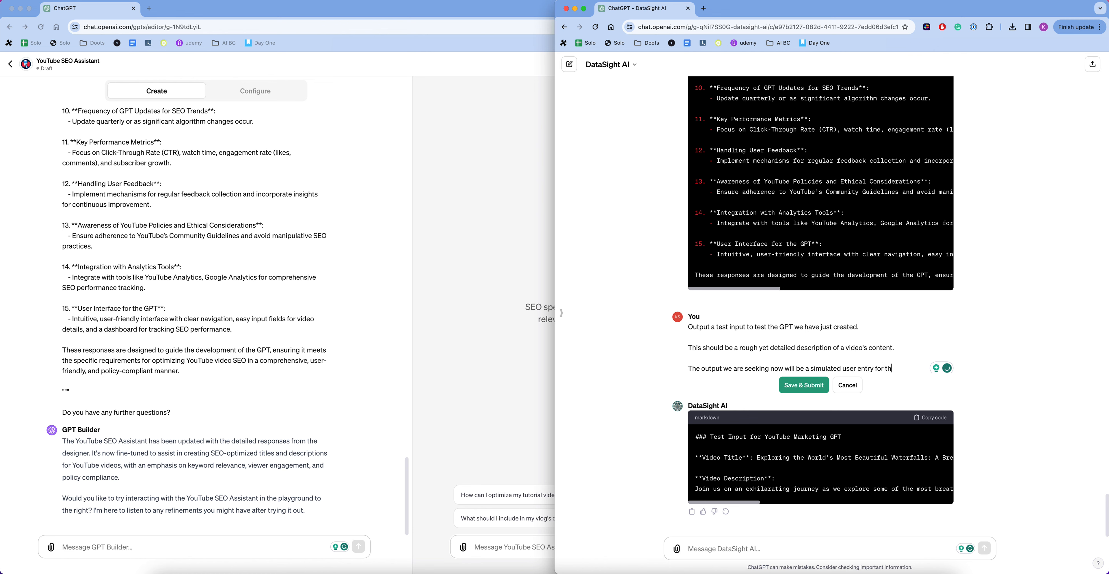
pyautogui.write('GPT we have just crea')
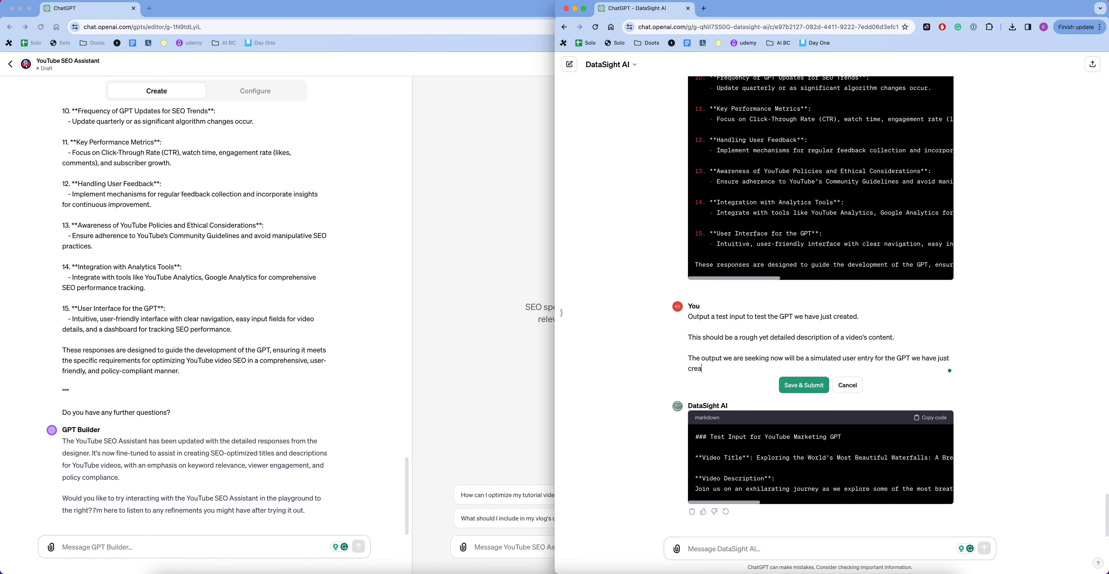
pyautogui.write('ted.')
# Add the line "There should be no titles already generated." to the edited DataSight AI request and resubmit it.
pyautogui.press('Return')
pyautogui.press('Return')
pyautogui.write('Ther')
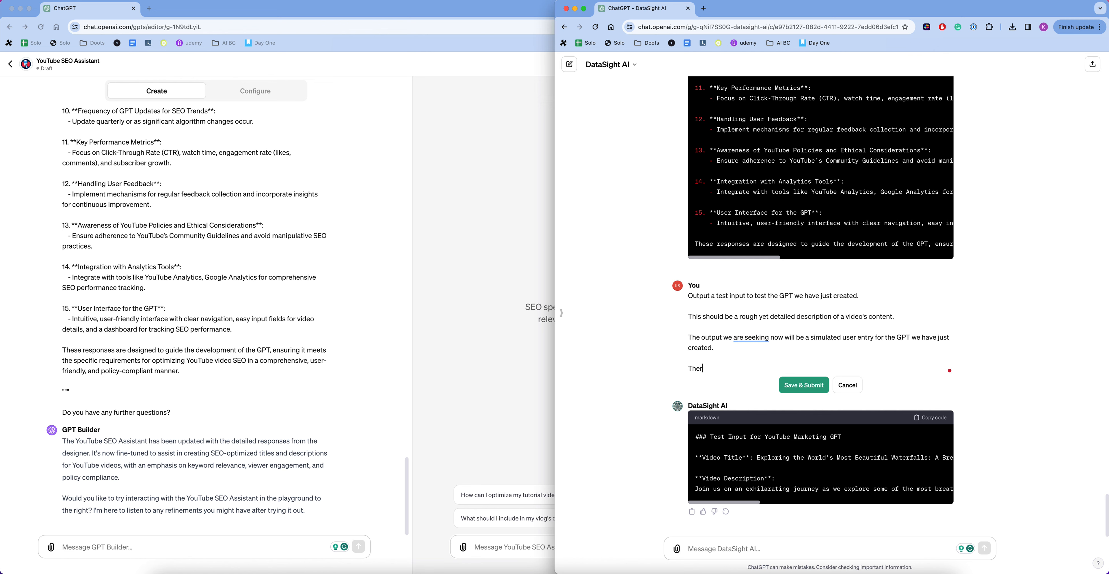
pyautogui.write('e should be no titles already generated.')
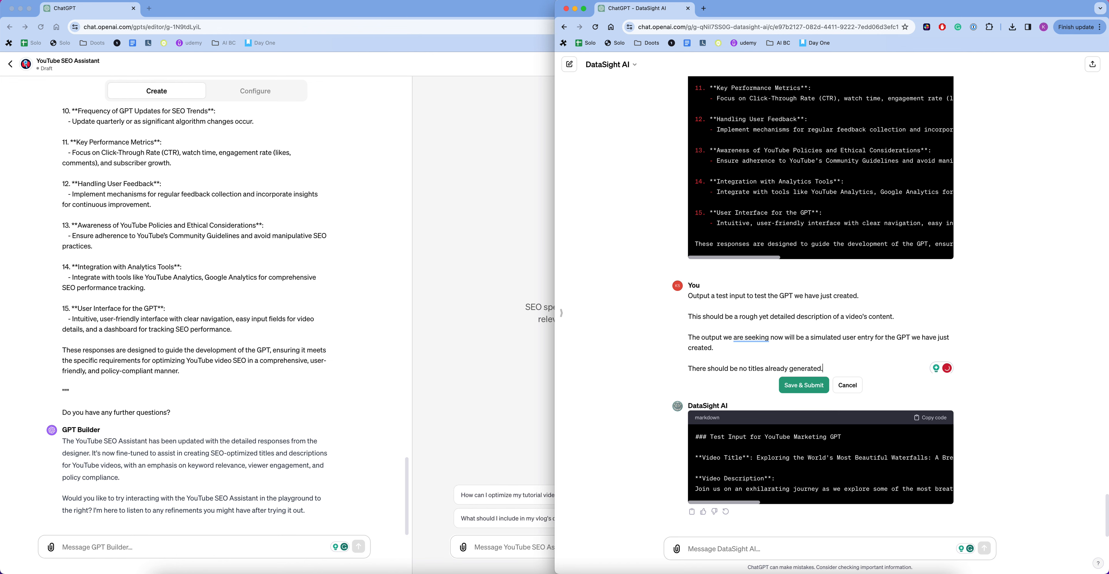
pyautogui.press('Return')
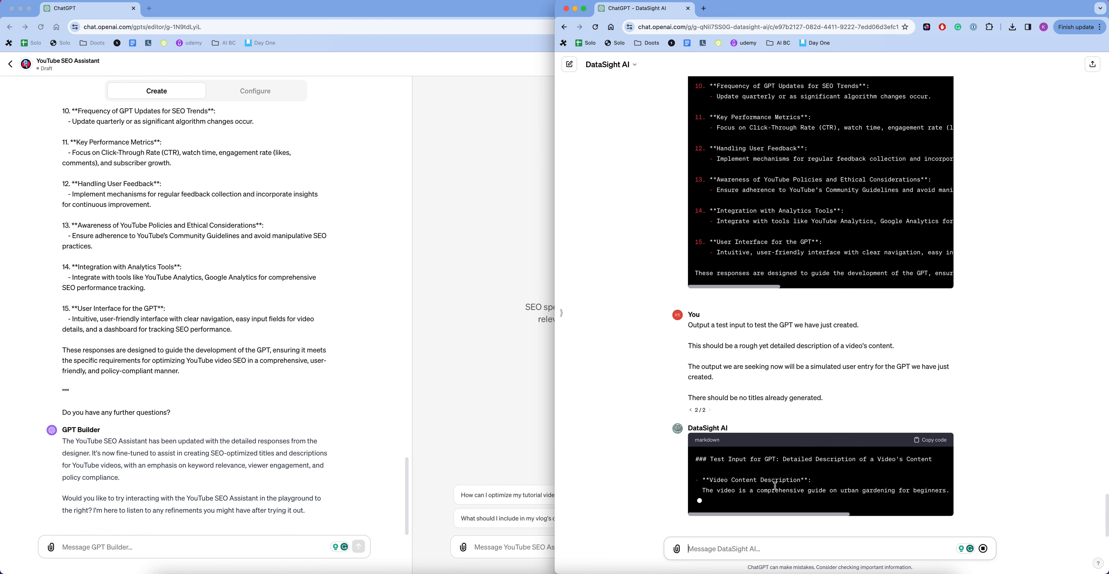
# Narrow the GPT editor window to half of the screen so it sits beside the DataSight AI chat.
pyautogui.hscroll(1, 775, 486)
pyautogui.hscroll(10, 775, 486)
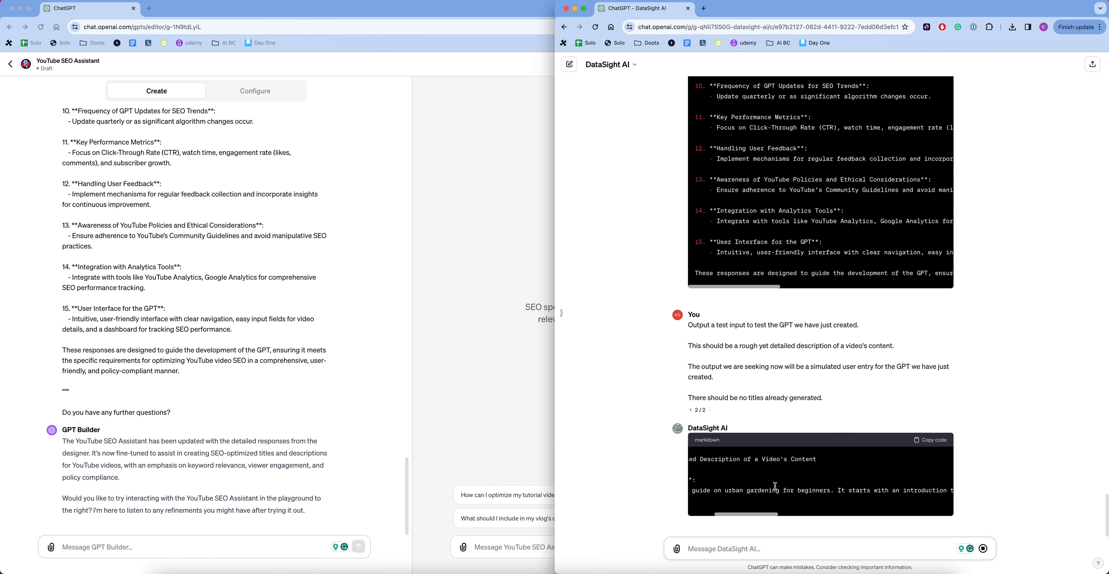
pyautogui.hscroll(-10, 776, 489)
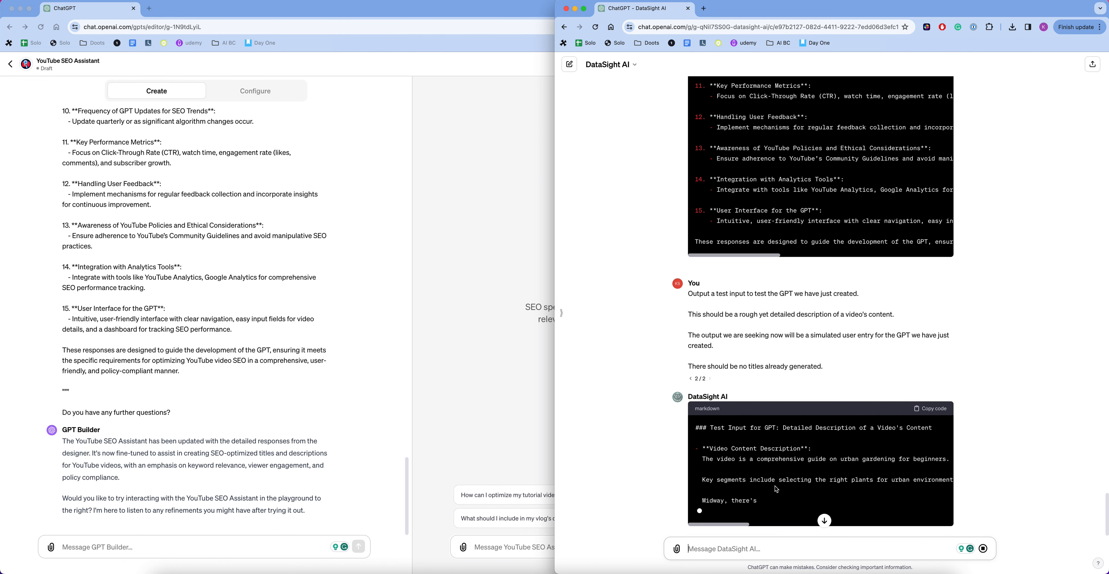
pyautogui.click(457, 413)
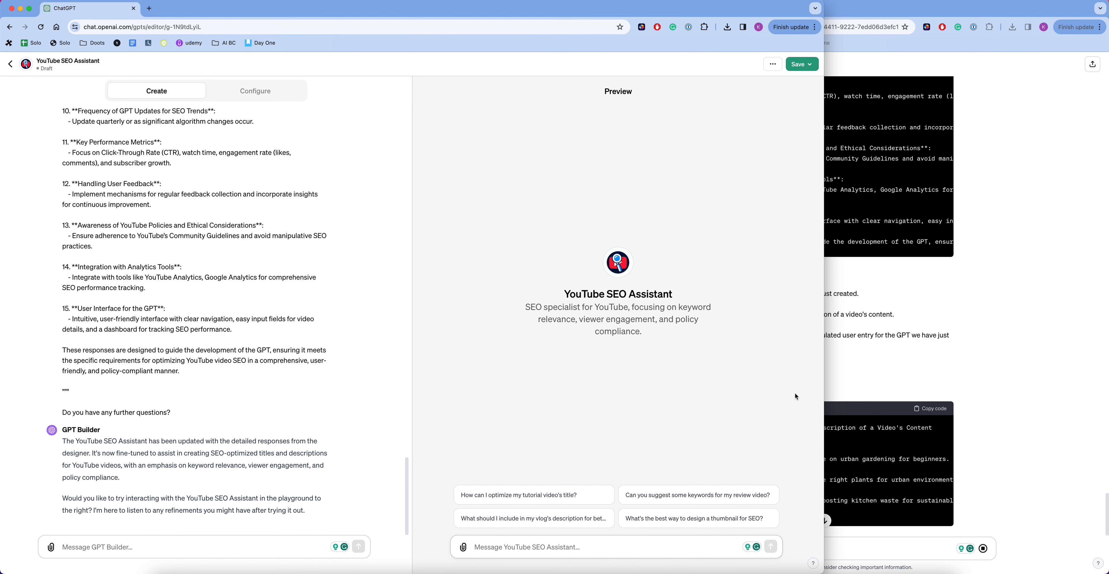
pyautogui.moveTo(825, 377); pyautogui.dragTo(555, 374)
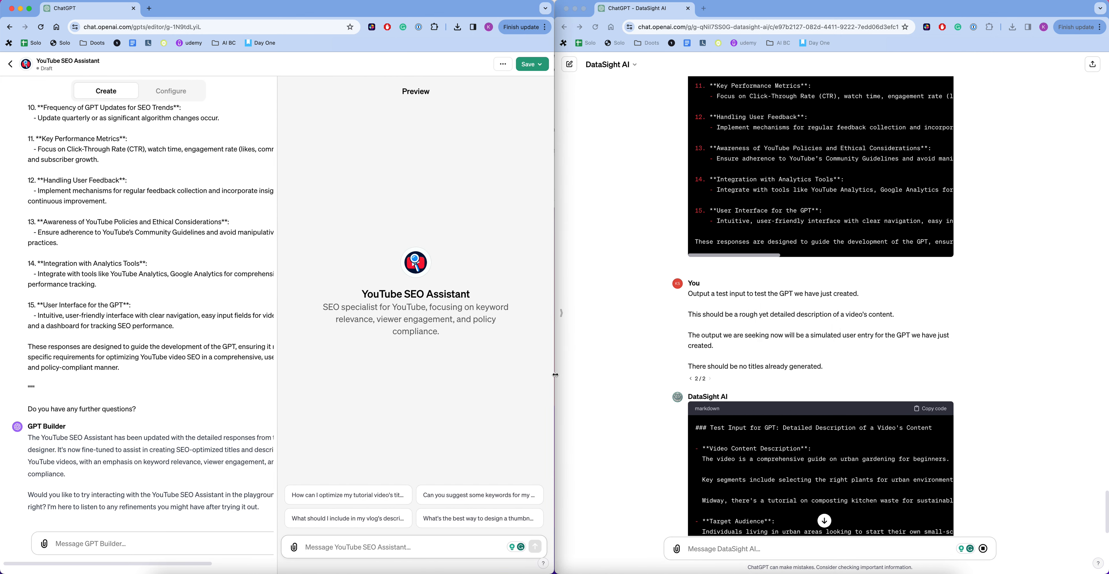
# Copy DataSight AI's urban gardening test input and send it to the YouTube SEO Assistant in the preview chat.
pyautogui.click(628, 320)
pyautogui.scroll(10, 628, 319)
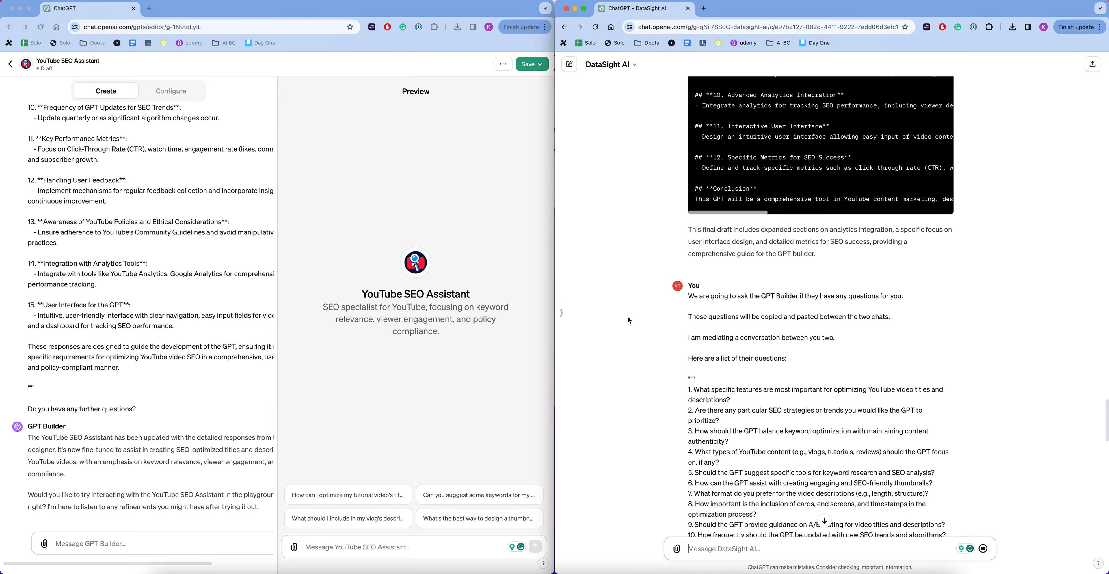
pyautogui.scroll(15, 628, 317)
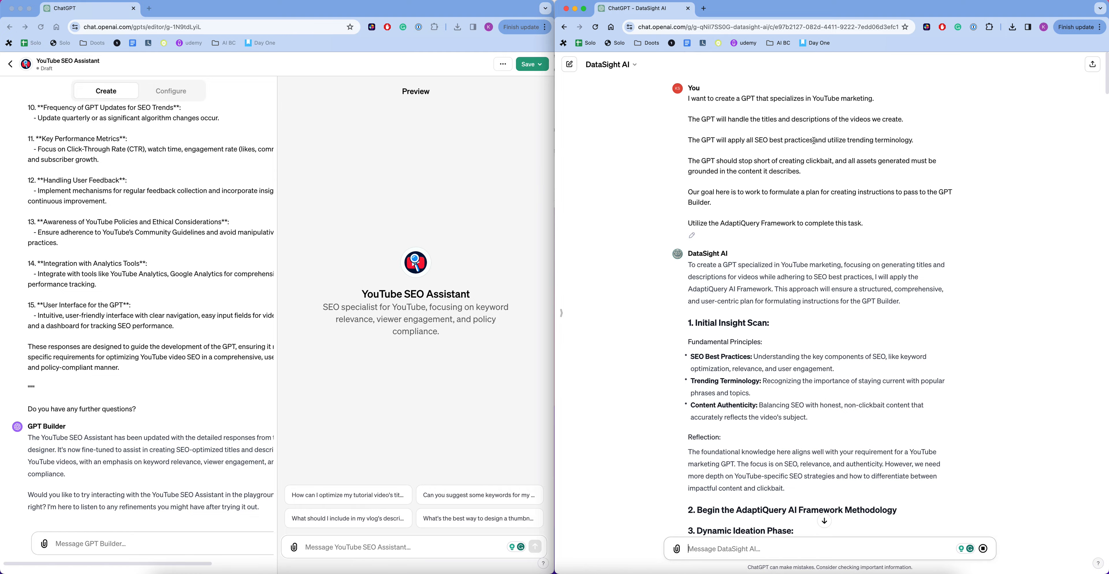
pyautogui.scroll(-20, 791, 219)
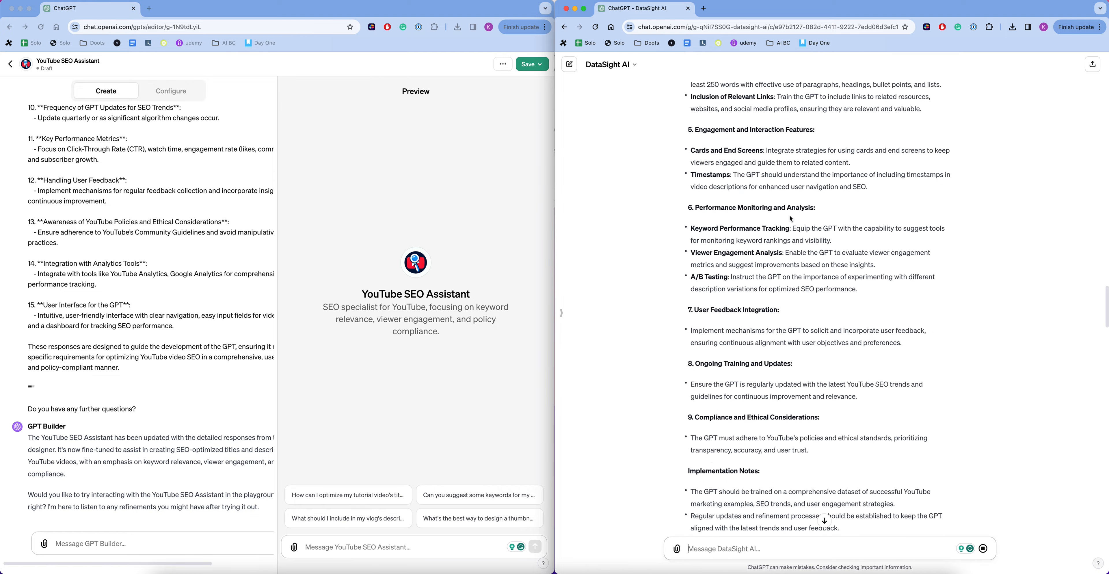
pyautogui.scroll(-15, 791, 216)
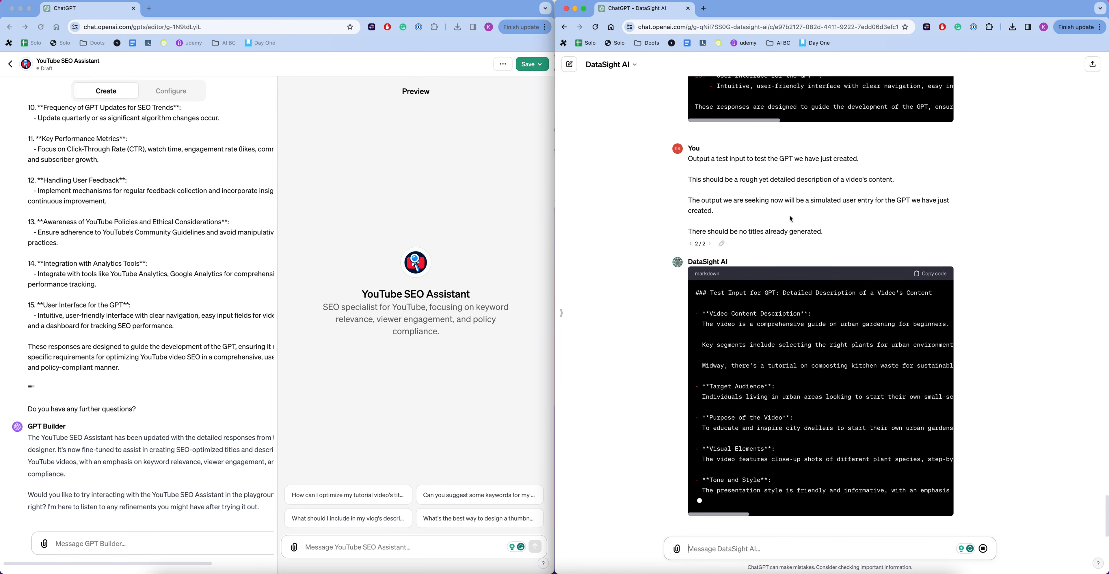
pyautogui.scroll(-3, 791, 220)
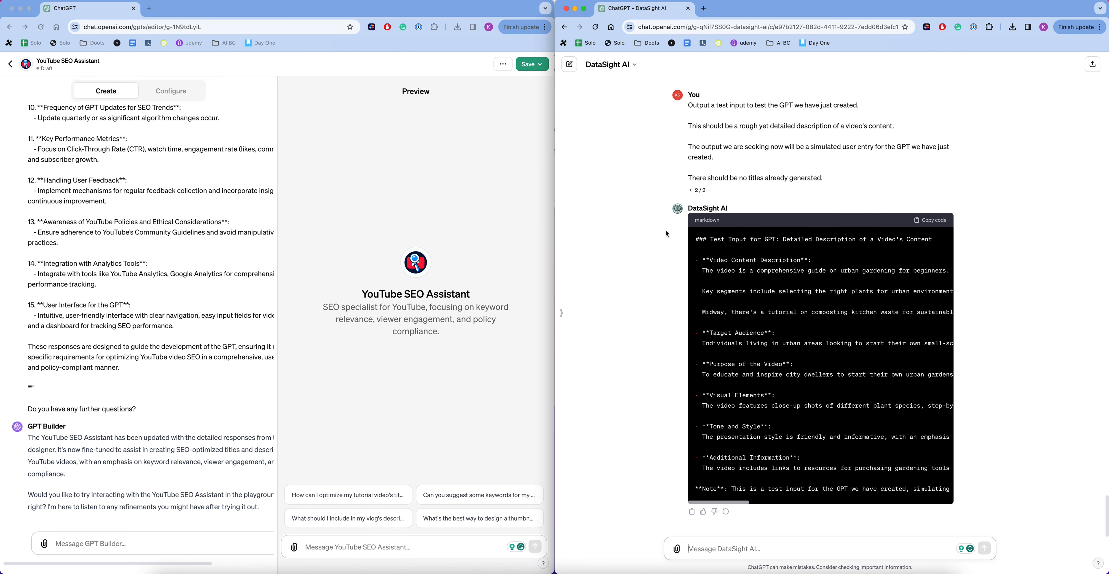
pyautogui.click(932, 221)
pyautogui.click(360, 545)
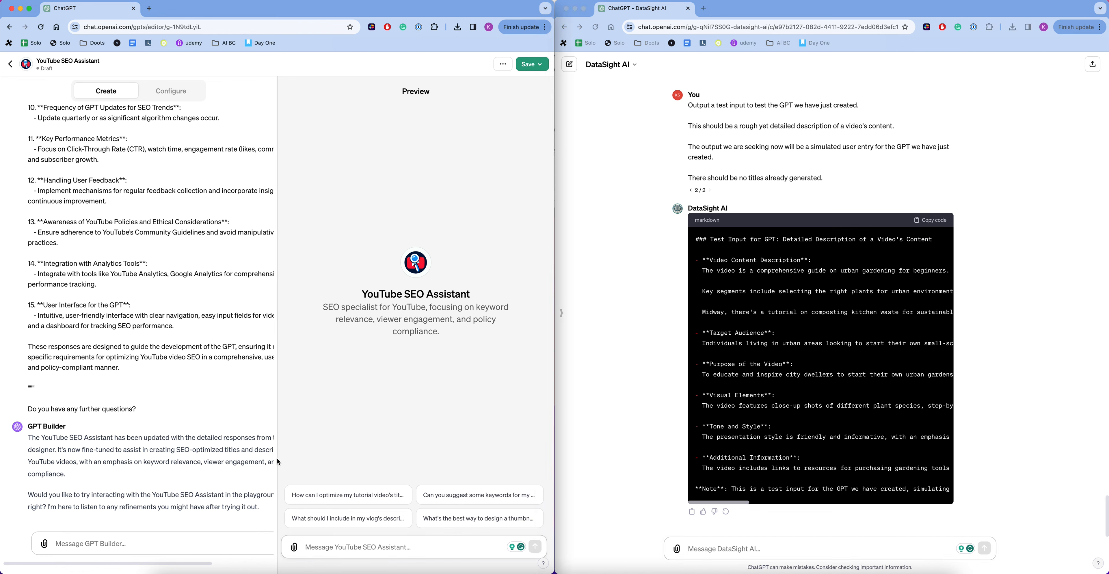
pyautogui.press('super+v')
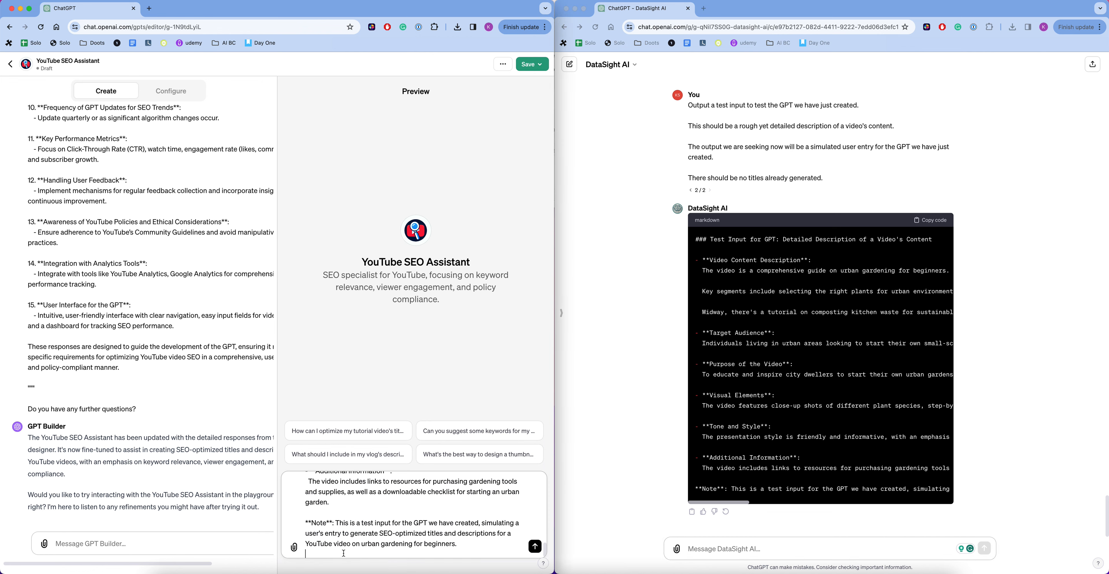
pyautogui.click(535, 547)
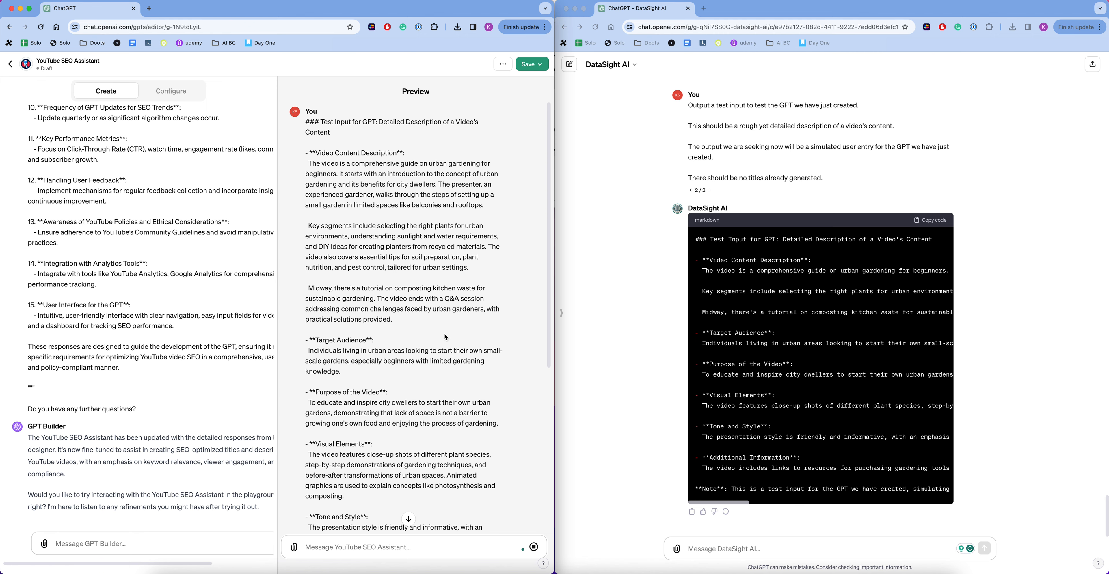
# Draft a follow-up to the YouTube SEO Assistant: "Make this more concise." and, as a separate paragraph, "Further refine the marketing-based approach.".
pyautogui.scroll(-7, 444, 334)
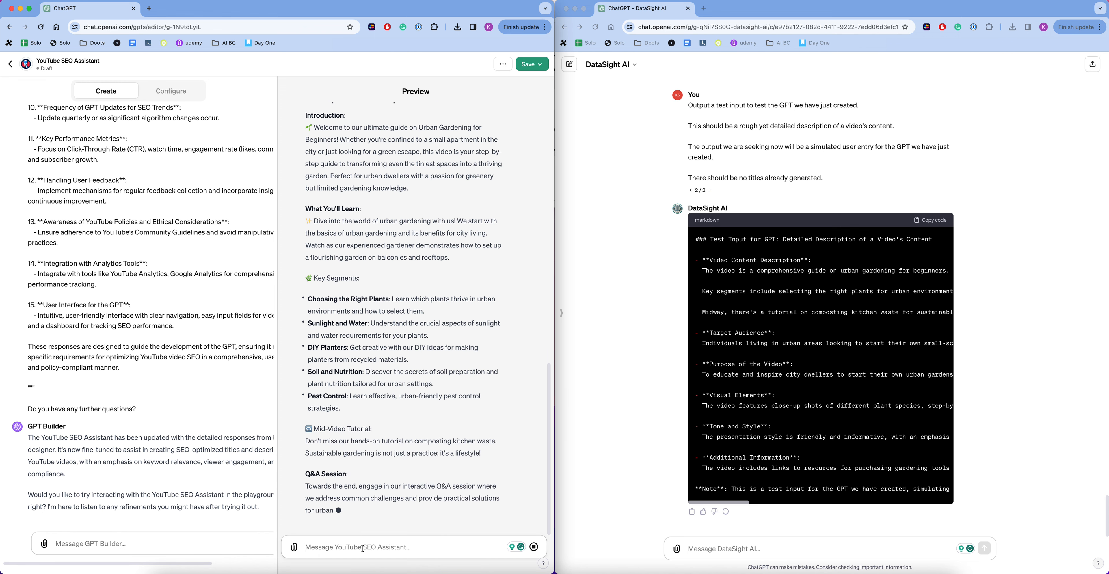
pyautogui.write('Make this more')
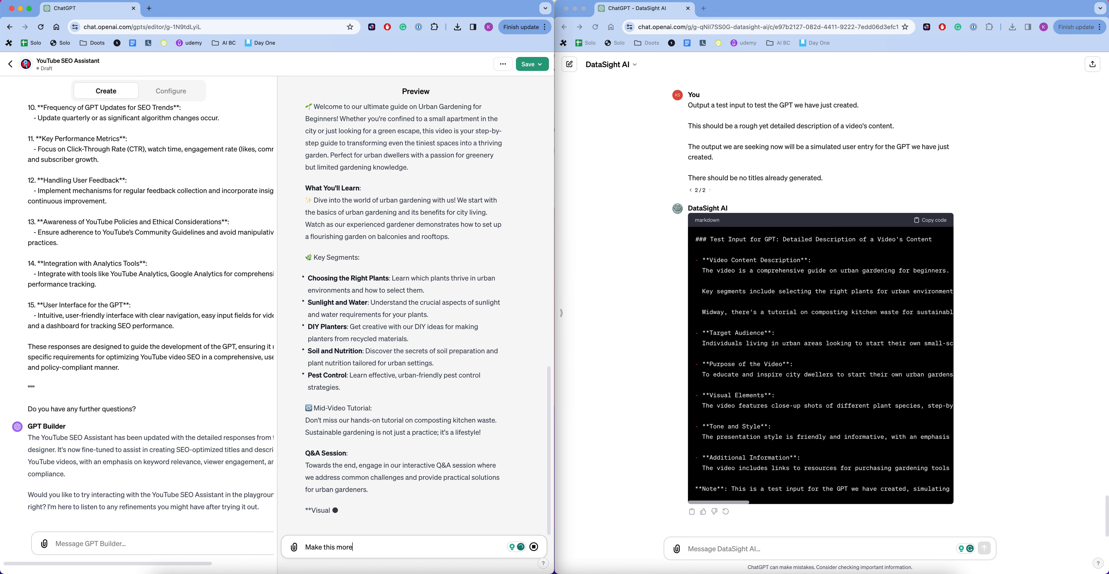
pyautogui.write(' concise.')
pyautogui.hotkey('shift', 'Return')
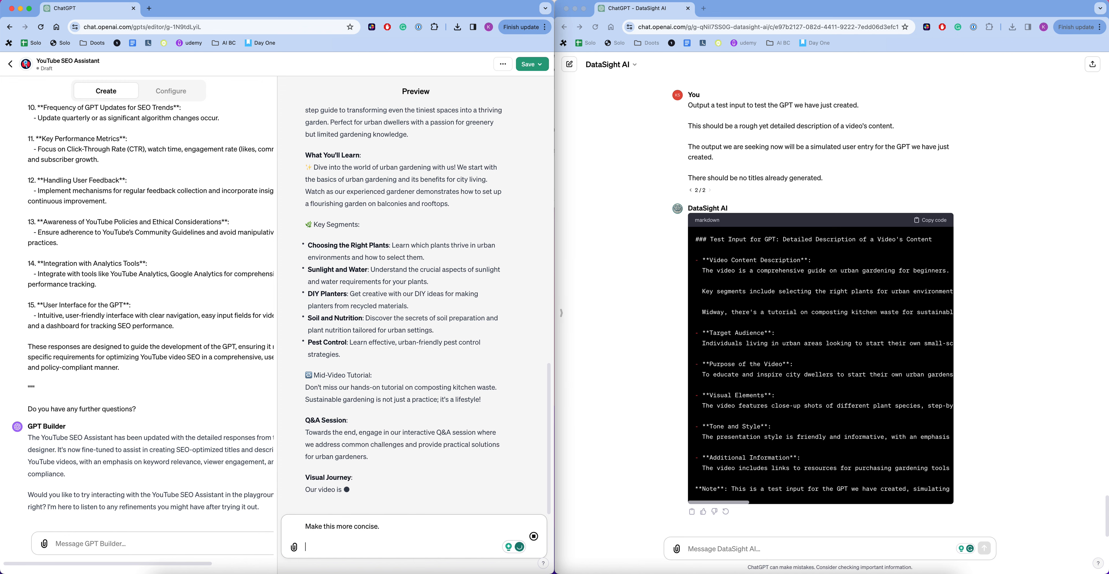
pyautogui.write('Further refi')
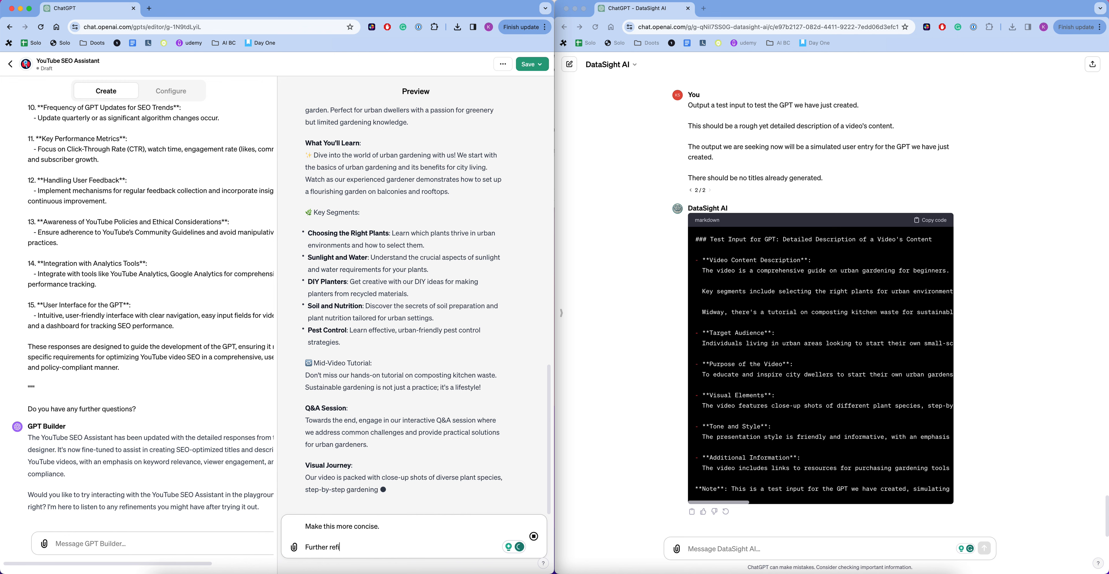
pyautogui.write('ne the marketing ')
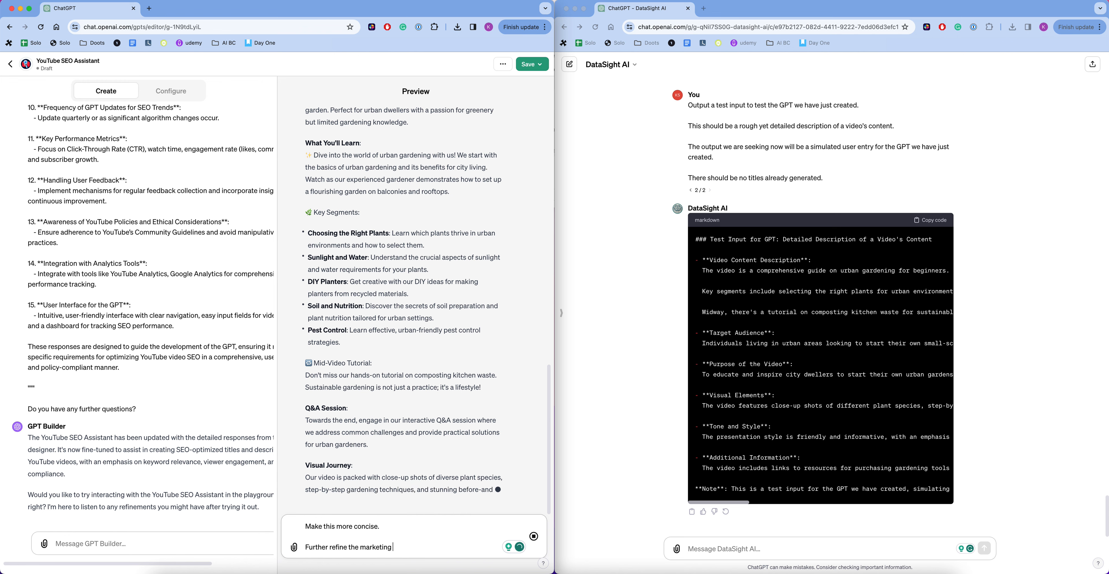
pyautogui.write('b')
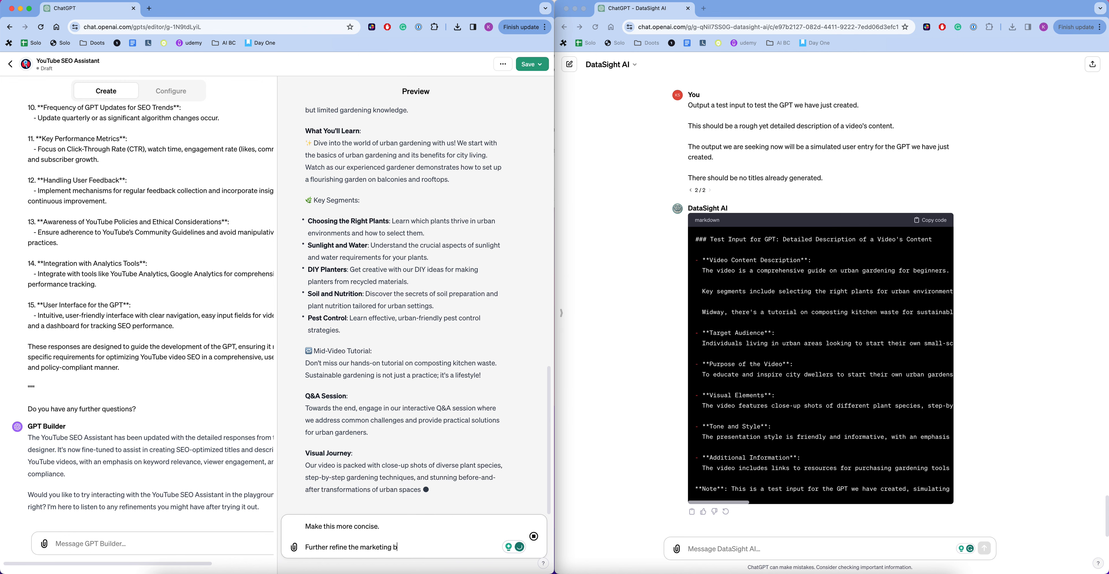
pyautogui.press('BackSpace')
pyautogui.press('BackSpace')
pyautogui.write('-based ')
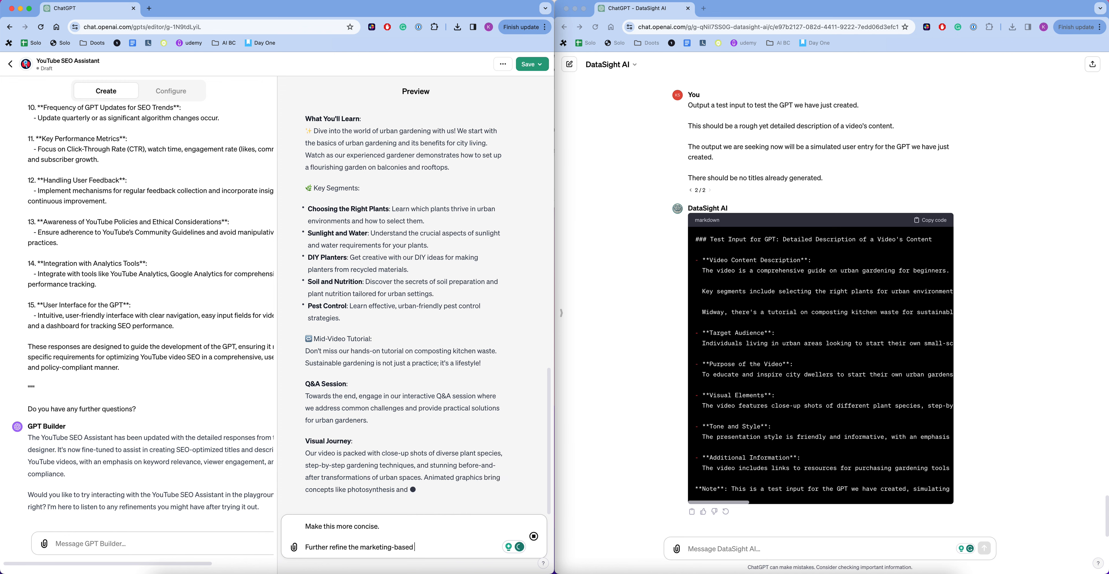
pyautogui.write('approach.')
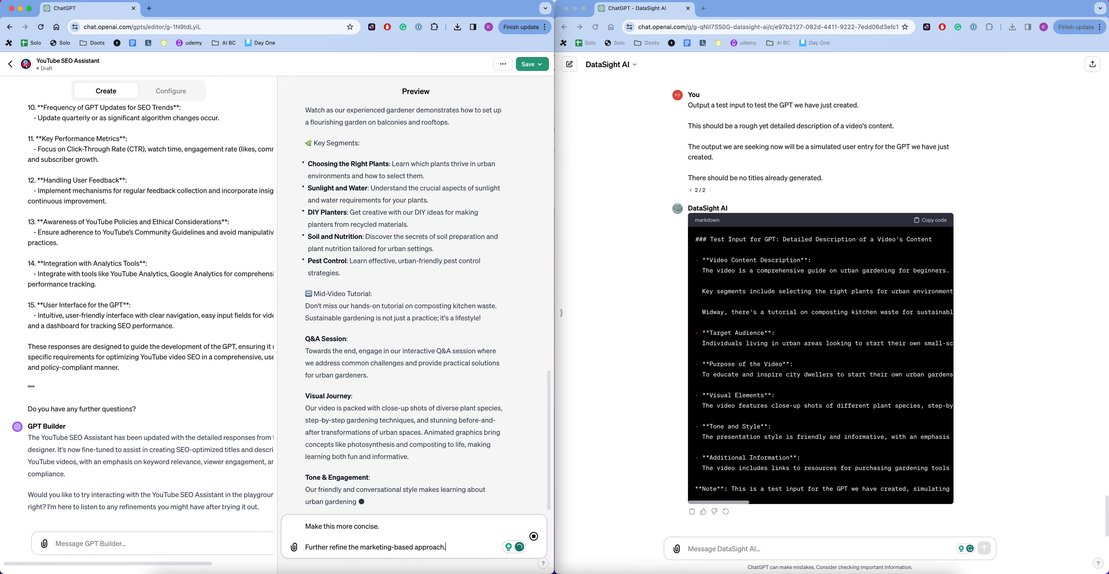
pyautogui.hotkey('shift', 'Return')
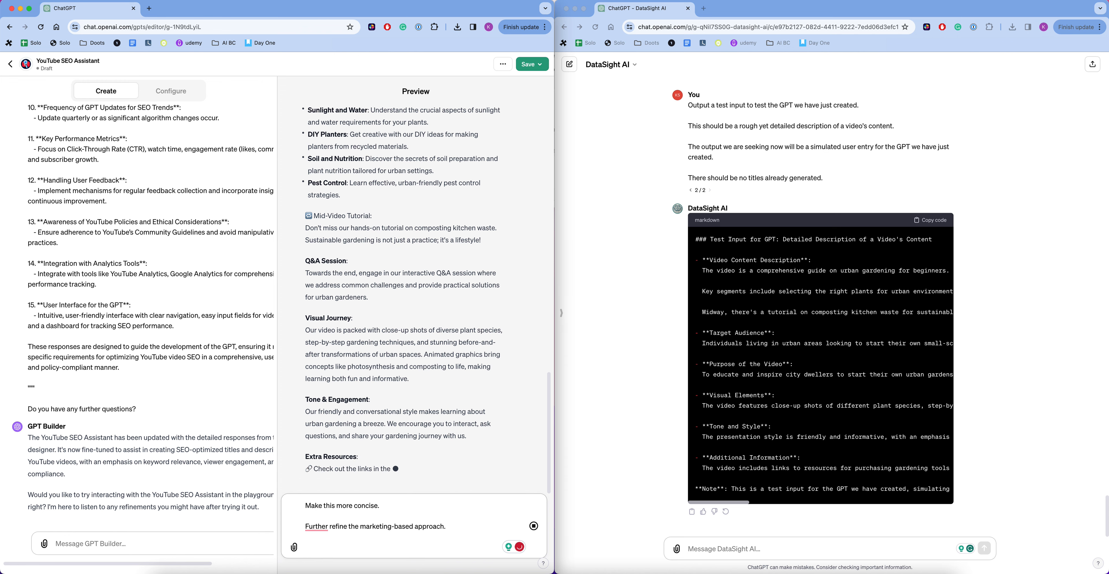
pyautogui.moveTo(319, 524)
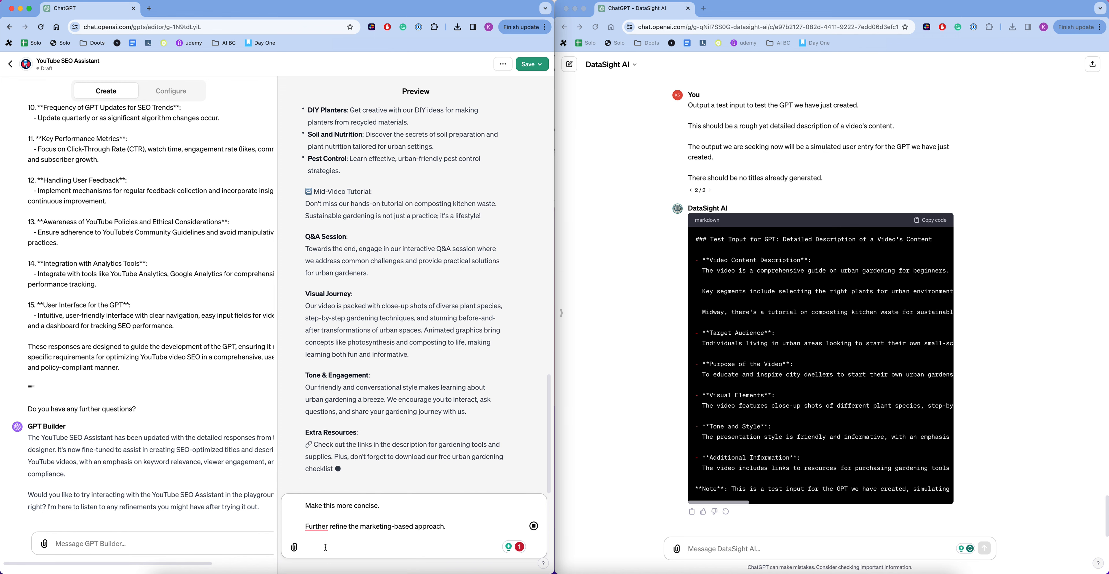
pyautogui.press('BackSpace')
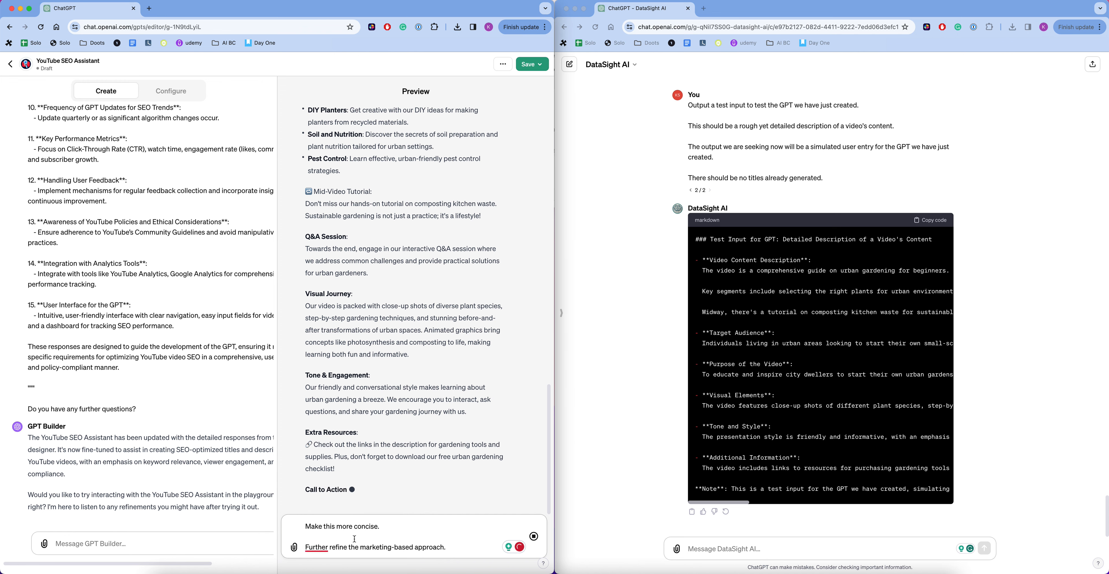
# Change the draft's first line to "Make this 10% more concise." and send the follow-up to the YouTube SEO Assistant.
pyautogui.doubleClick(341, 527)
pyautogui.click(335, 526)
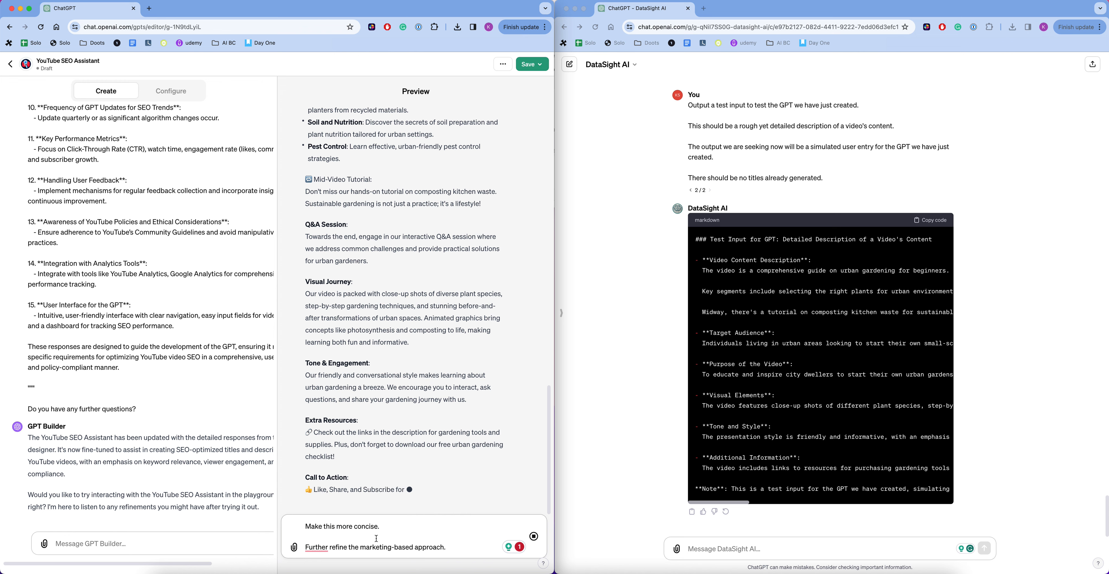
pyautogui.write('10%')
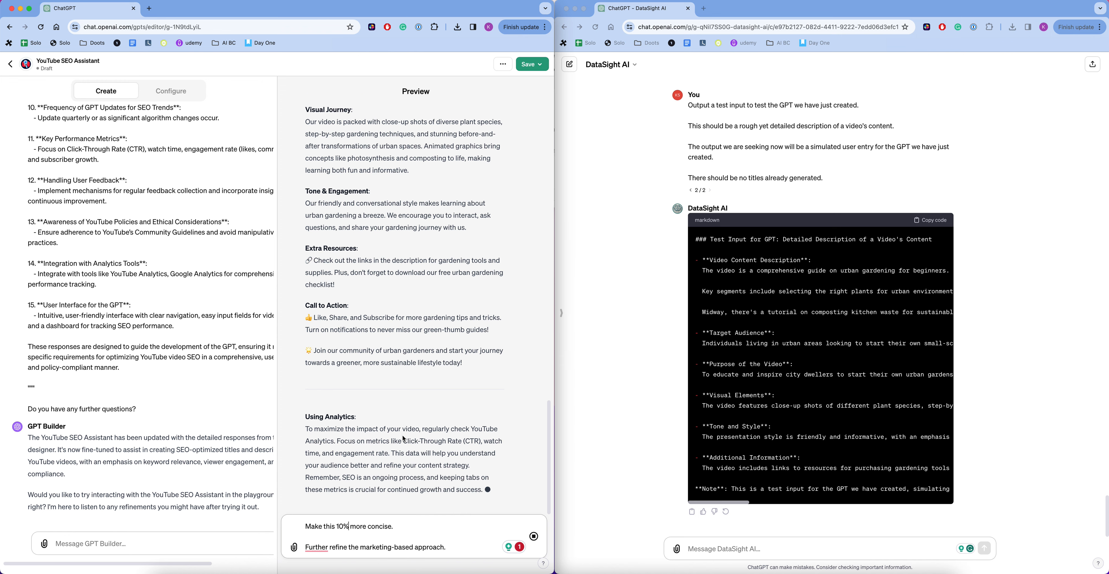
pyautogui.click(453, 548)
pyautogui.click(534, 547)
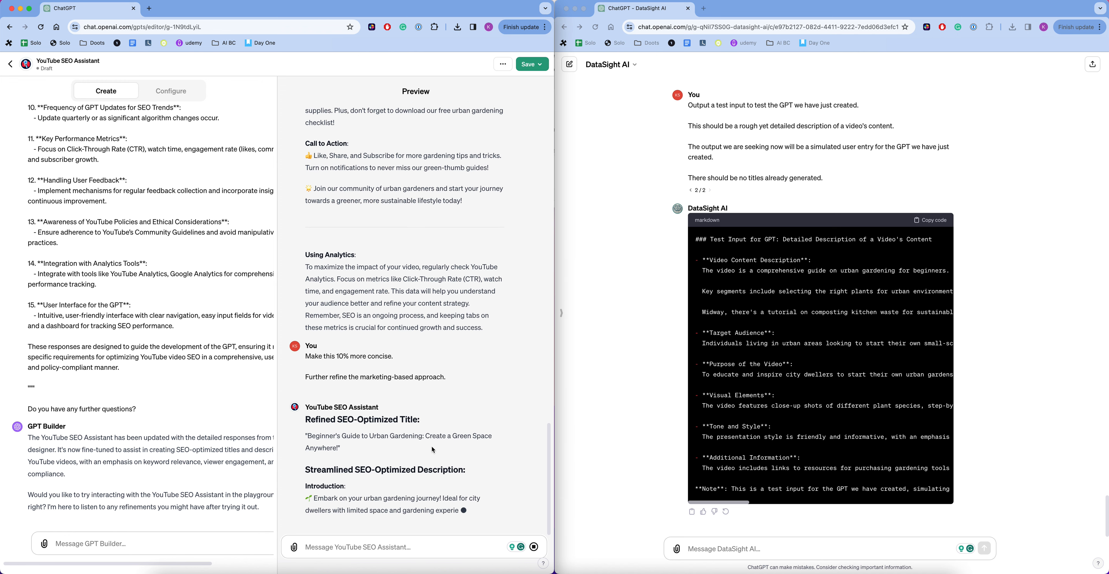
pyautogui.scroll(10, 420, 387)
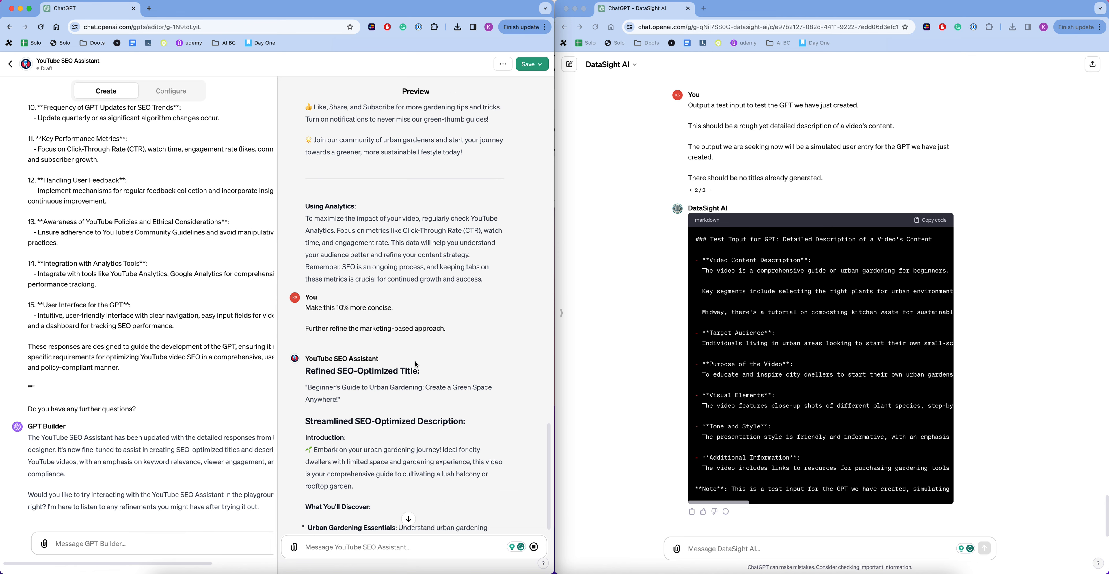
# Compare the YouTube SEO Assistant's first urban gardening title and description with its refined, more concise version in the preview chat.
pyautogui.scroll(10, 416, 365)
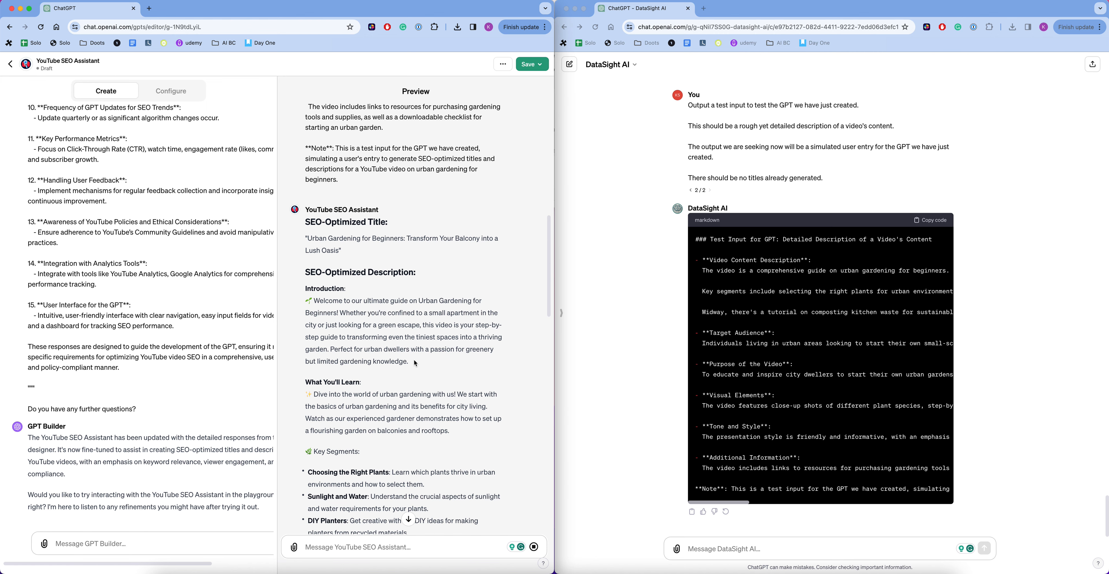
pyautogui.scroll(-6, 349, 311)
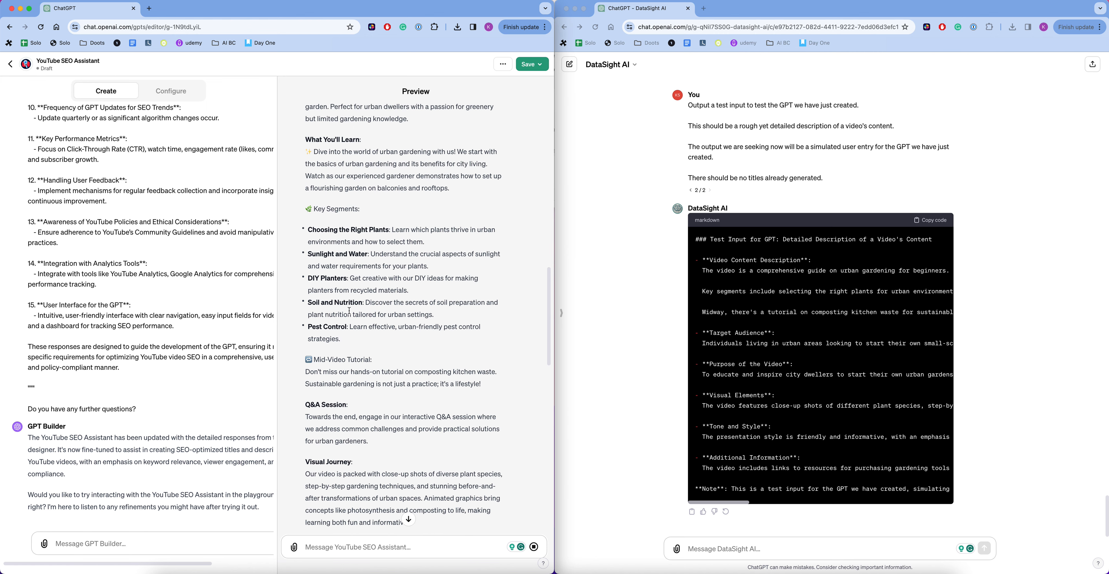
pyautogui.scroll(-15, 330, 185)
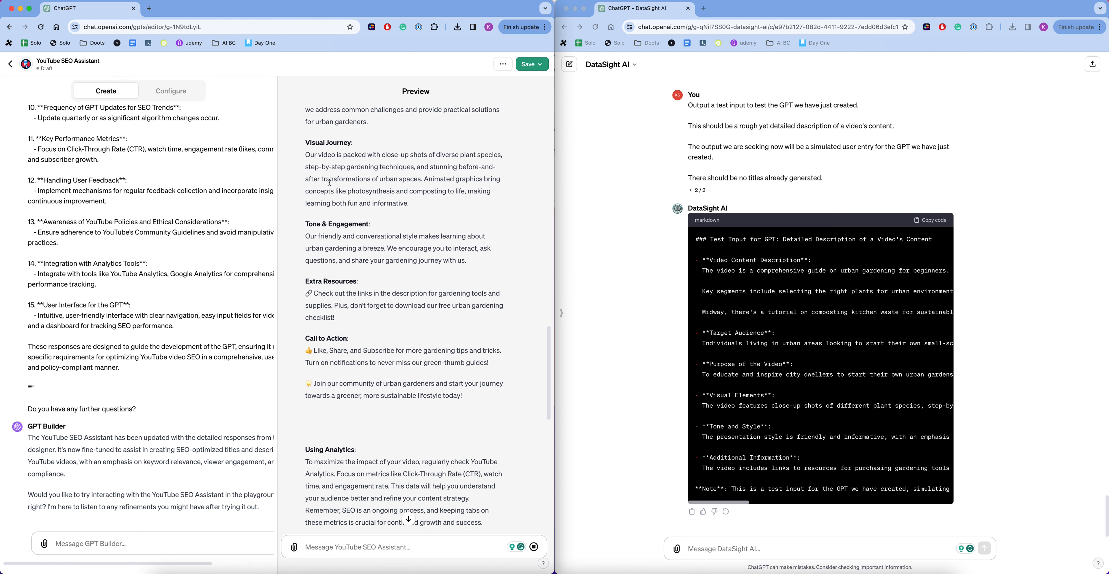
pyautogui.scroll(-5, 330, 185)
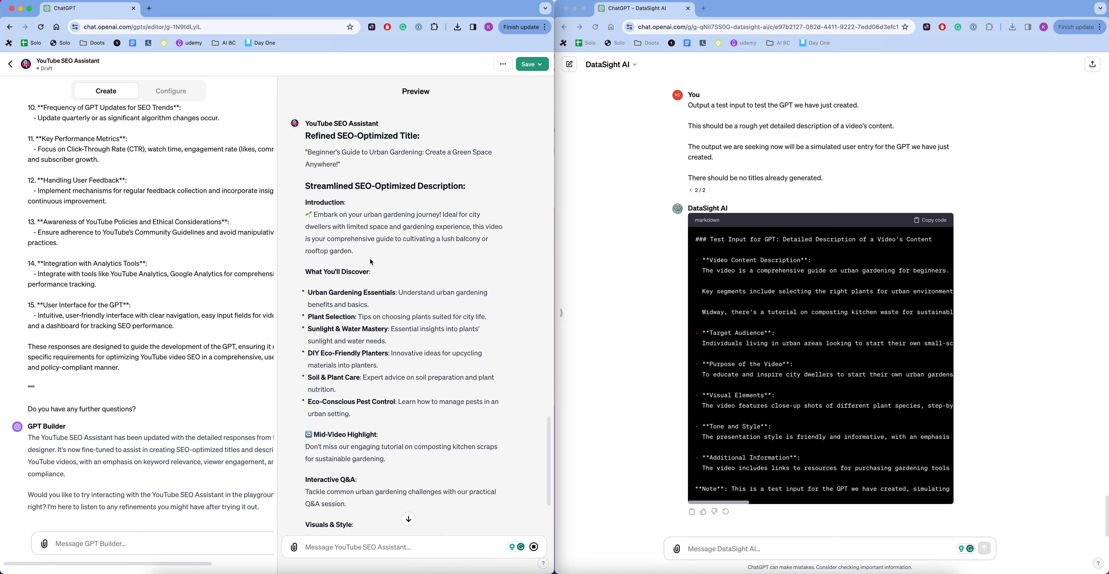
pyautogui.scroll(-5, 369, 261)
pyautogui.scroll(-4, 369, 261)
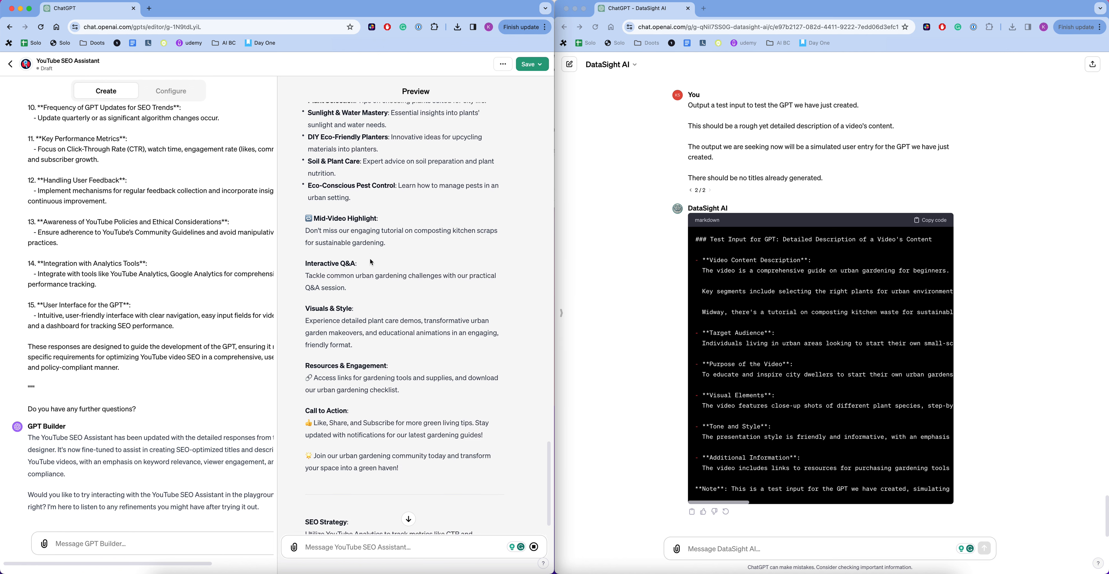
pyautogui.scroll(3, 371, 261)
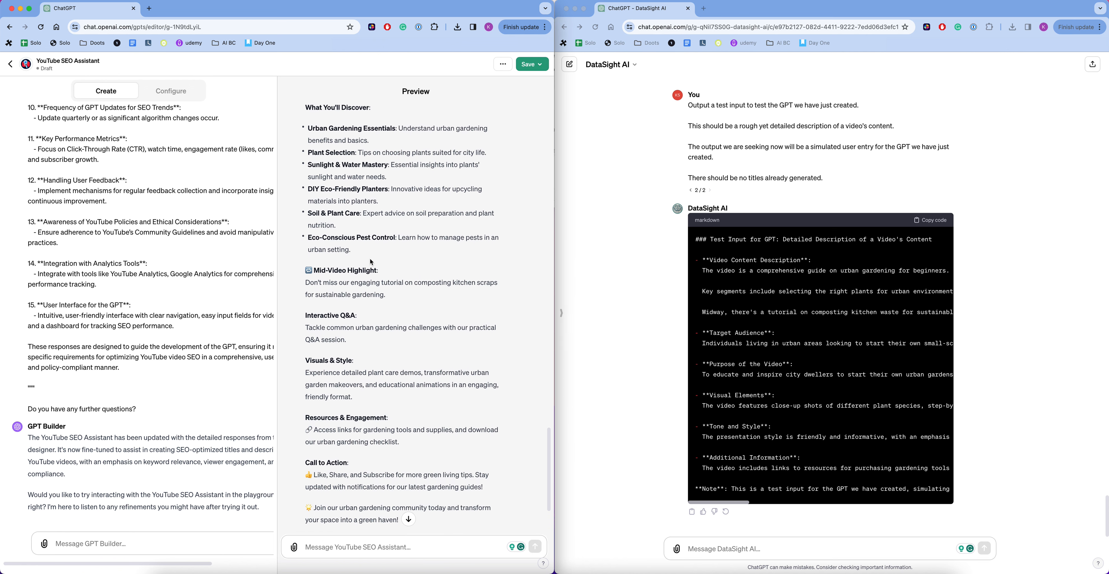
pyautogui.scroll(2, 371, 262)
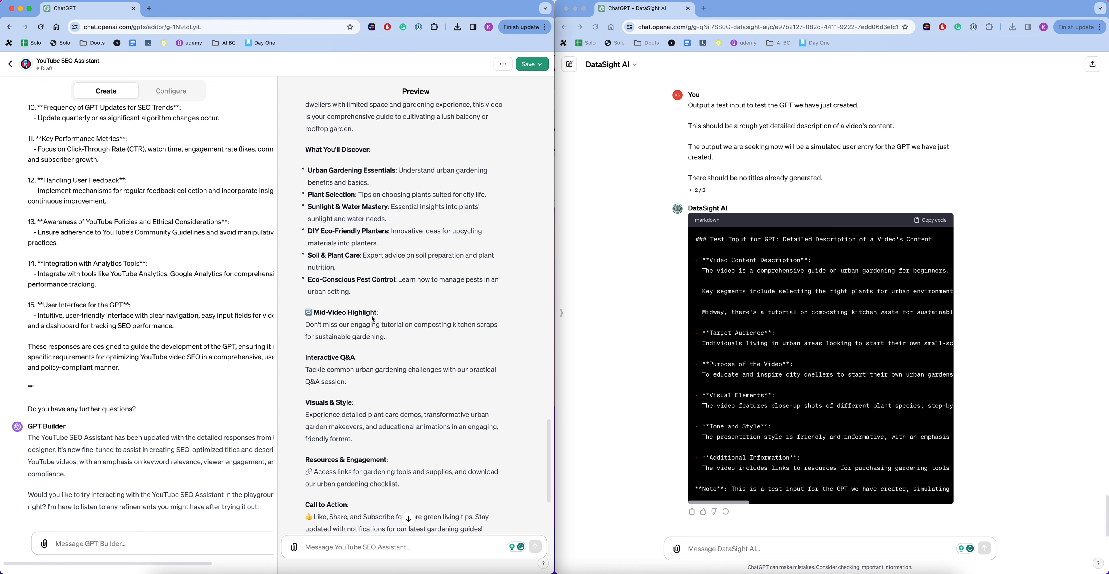
pyautogui.scroll(-1, 373, 318)
pyautogui.scroll(-6, 372, 316)
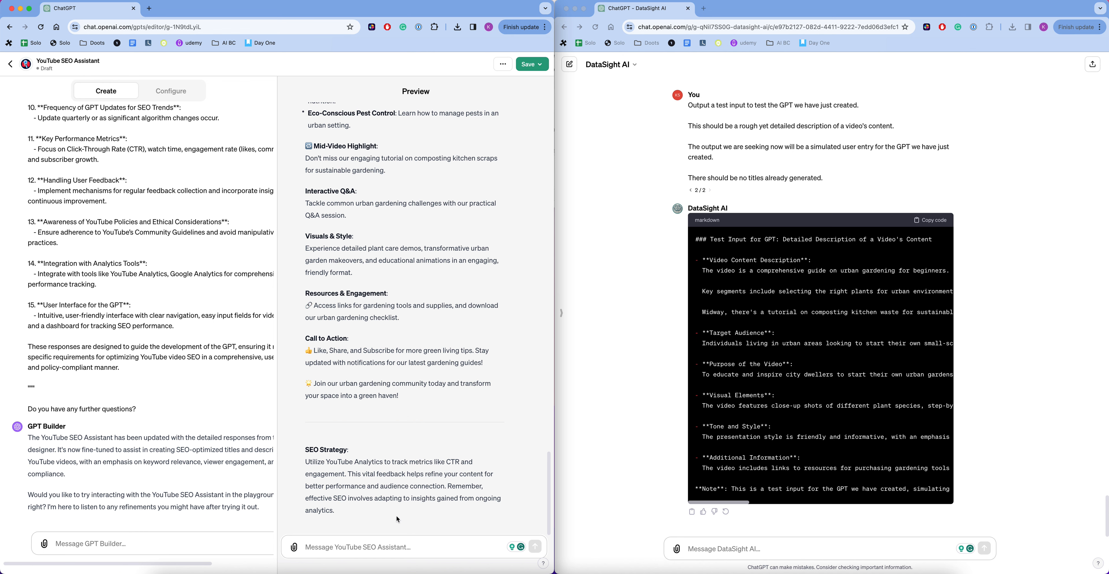
# Draft the message "We do not have a Q&A" to the YouTube SEO Assistant in the preview chat without sending it.
pyautogui.click(373, 540)
pyautogui.write('We do')
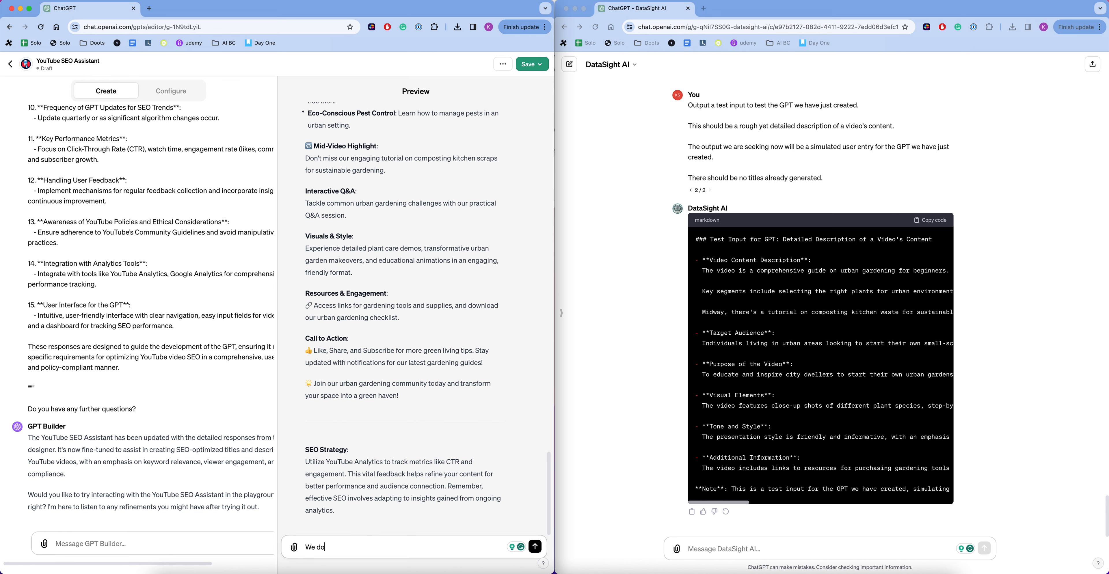
pyautogui.write(' not have a Q&A')
# Review the DataSight AI conversation from the test input back to the opening request for a YouTube marketing GPT.
pyautogui.hscroll(1, 809, 410)
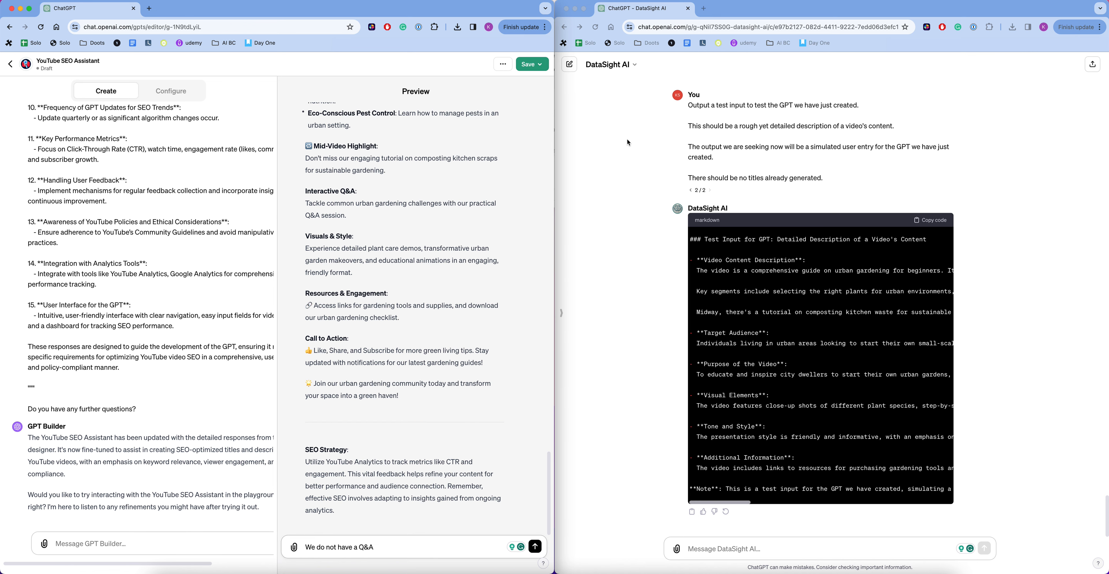
pyautogui.scroll(15, 760, 169)
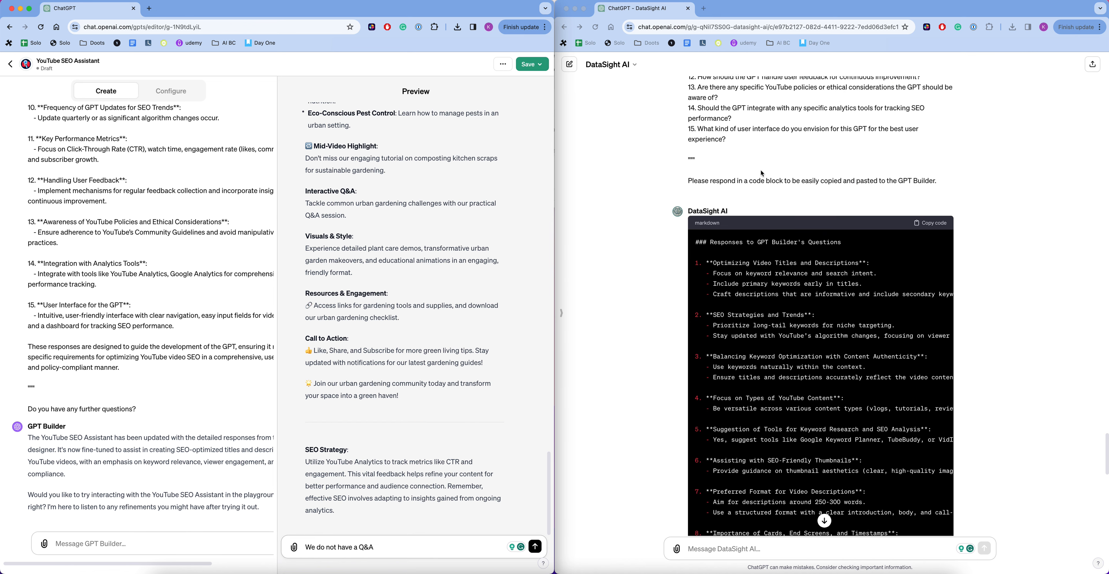
pyautogui.scroll(15, 762, 173)
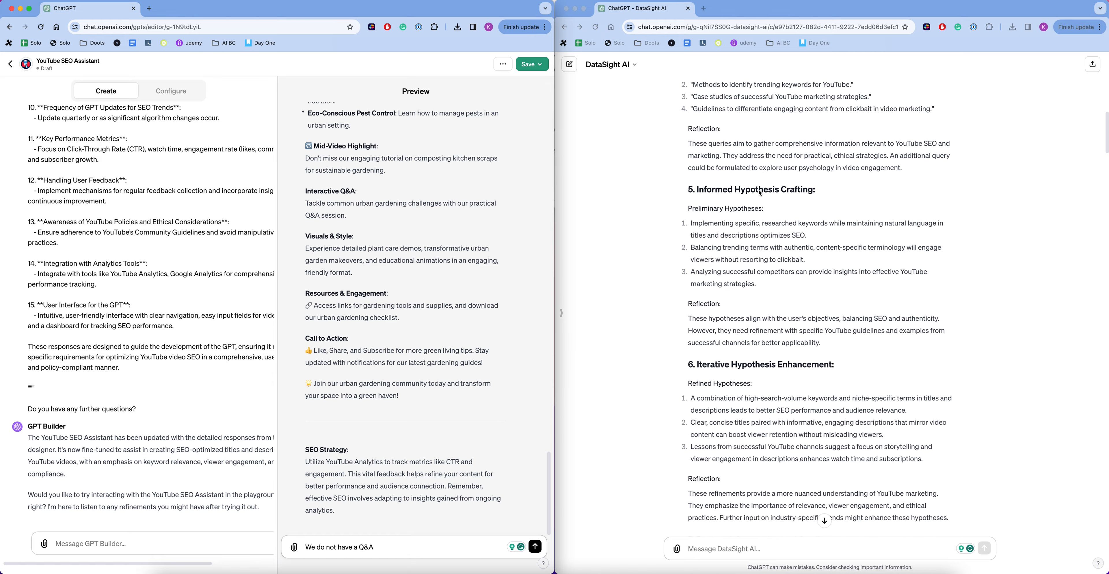
pyautogui.scroll(10, 759, 193)
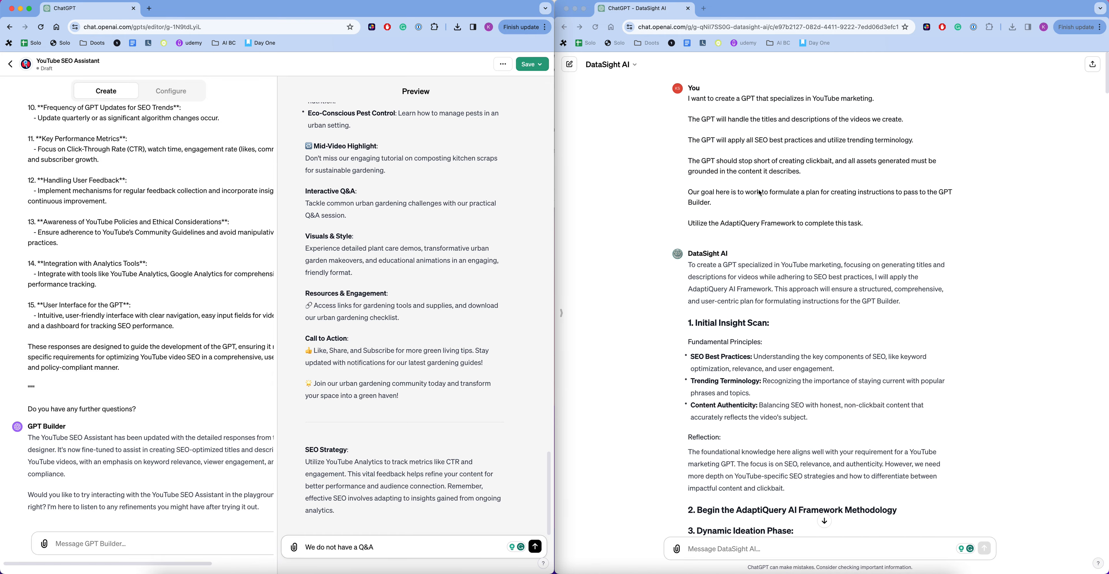